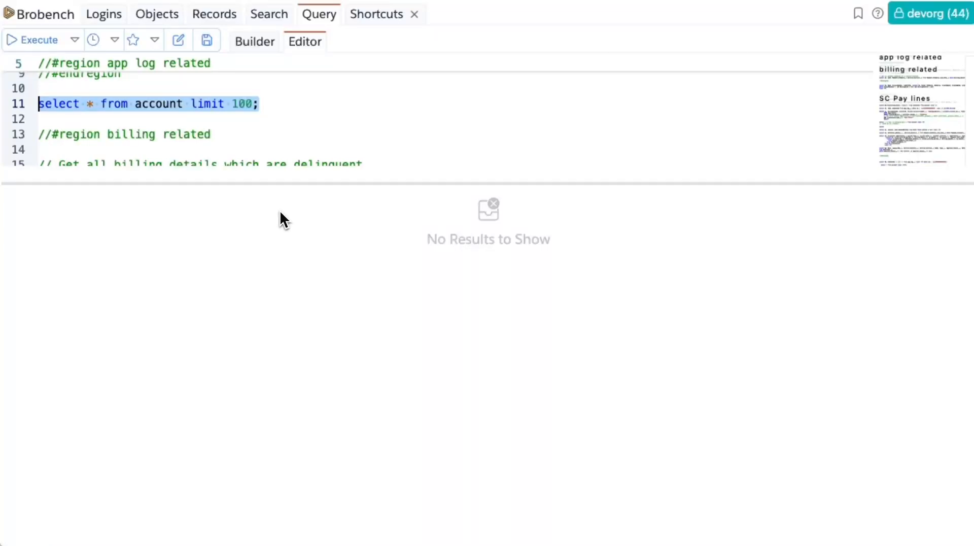
Run the query "select * from account limit 100;" on its own and look through the returned account records.
click(275, 120)
drag(274, 106, 49, 107)
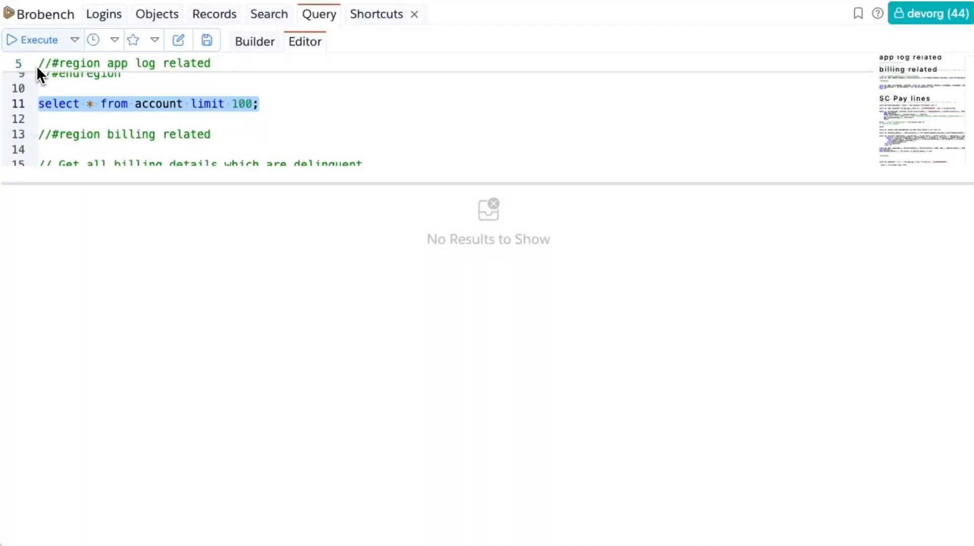
click(38, 43)
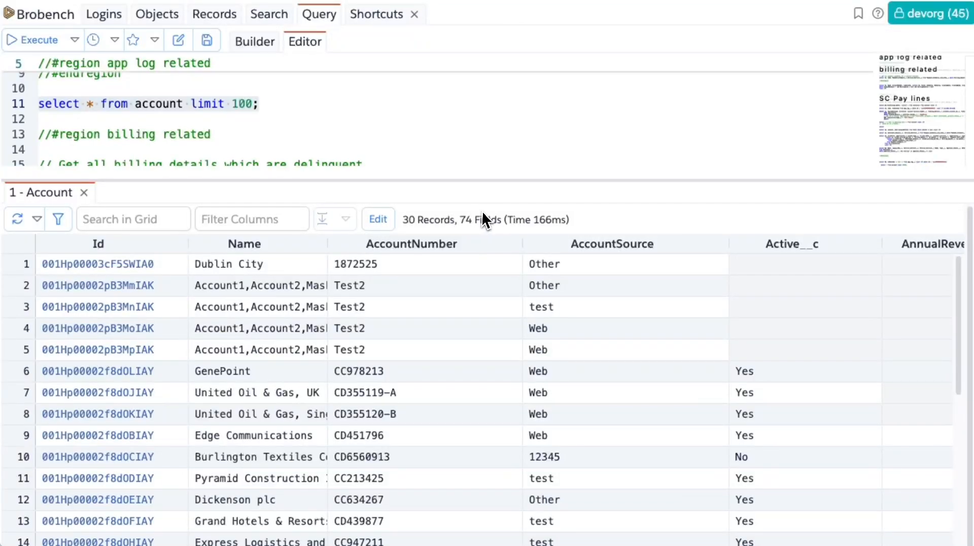
scroll(493, 335, down, 5)
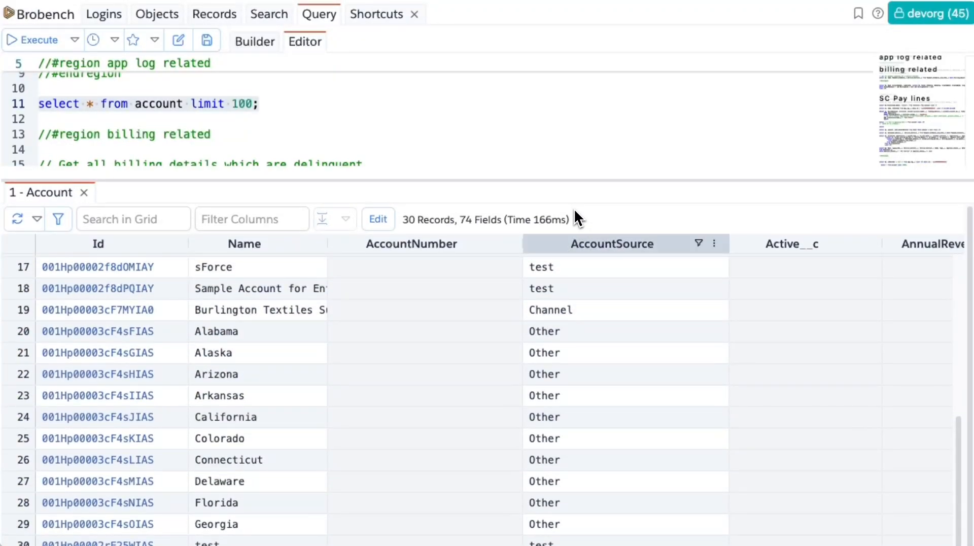
scroll(640, 330, up, 5)
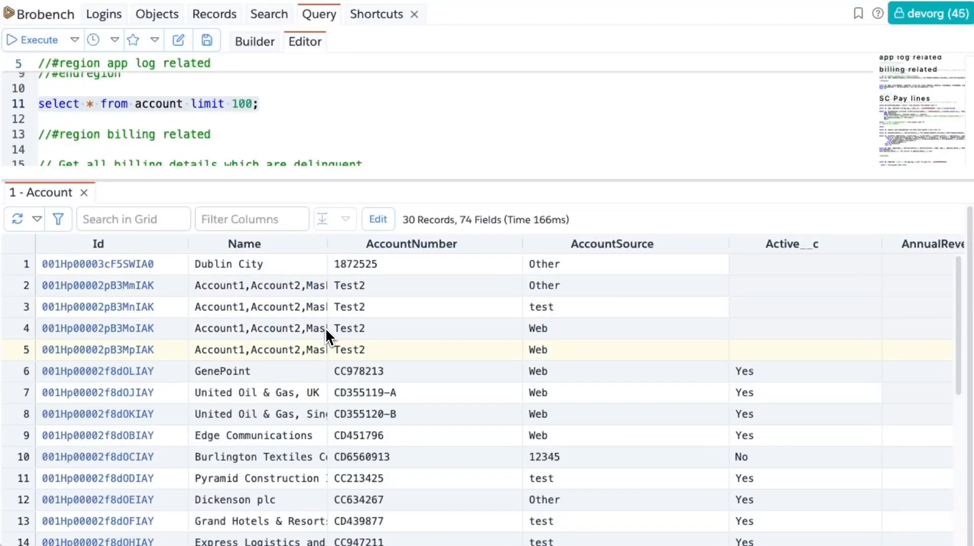
Switch the Account query results grid into edit mode.
drag(308, 269, 623, 480)
click(623, 473)
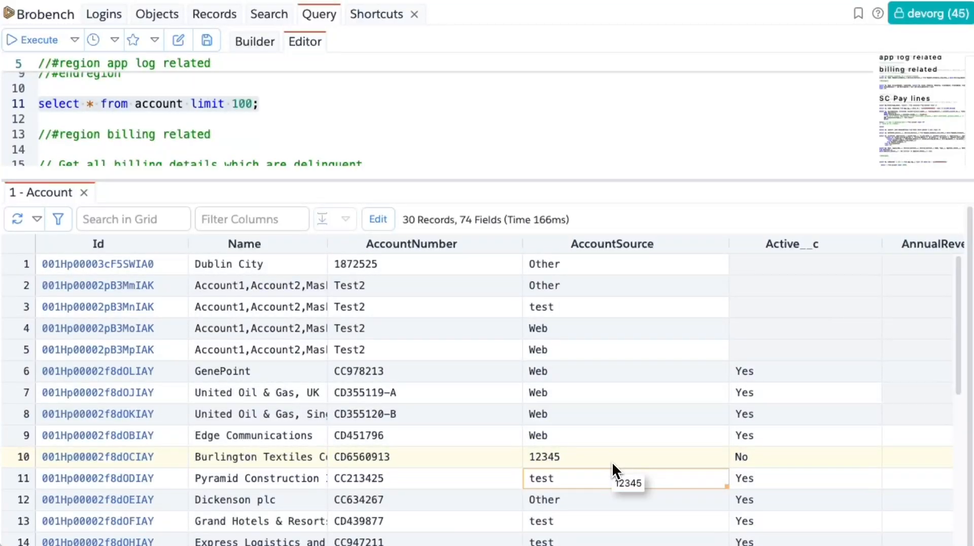
click(435, 331)
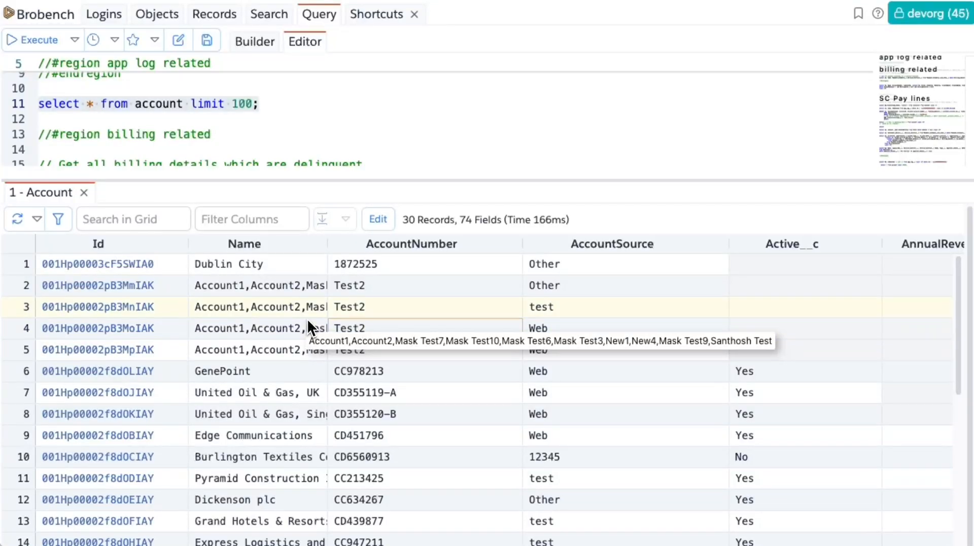
click(377, 220)
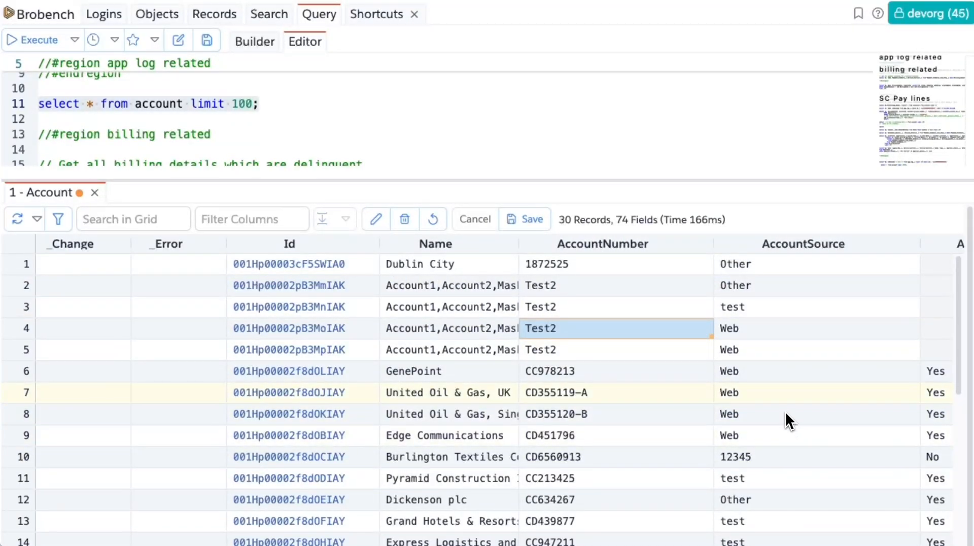
Examine the _Change and _Error columns of the editable Account grid, including their sorting.
click(124, 290)
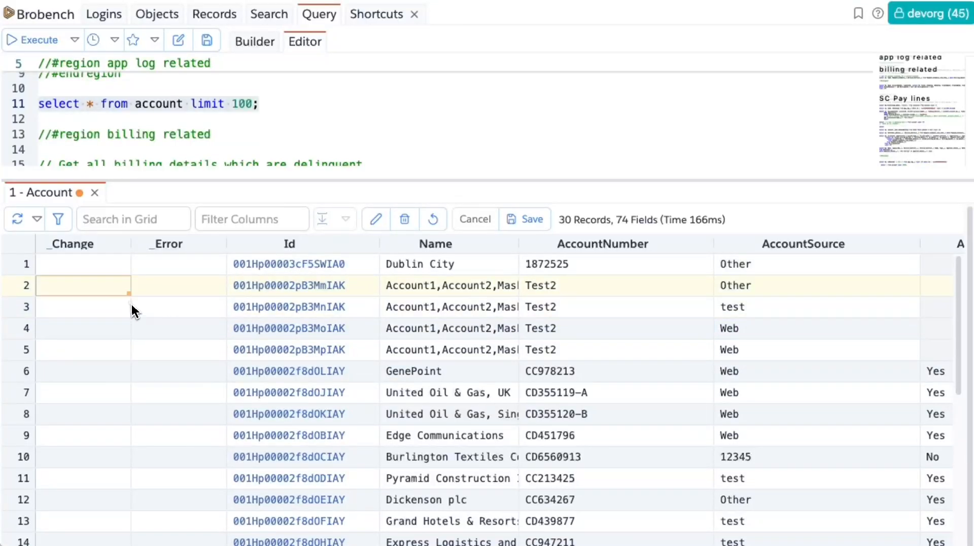
click(162, 286)
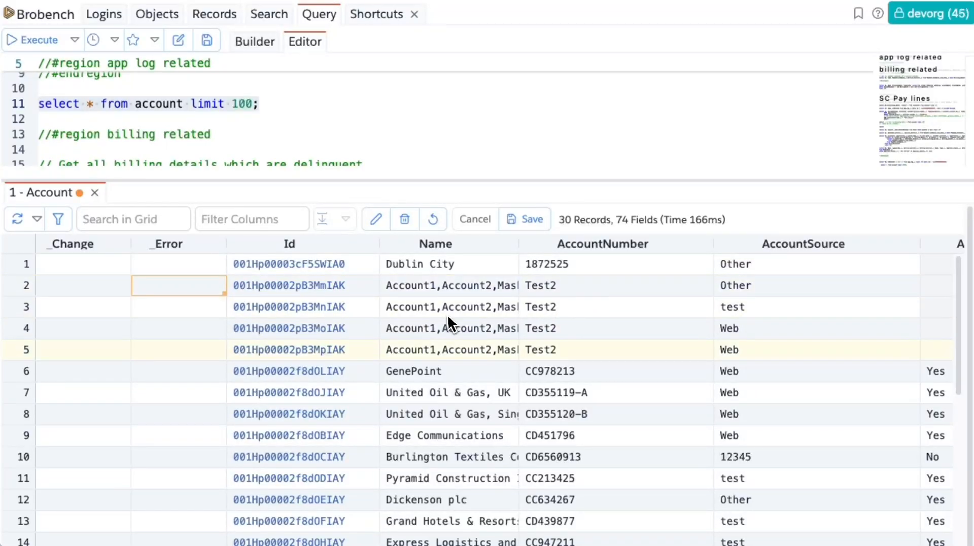
scroll(101, 414, down, 5)
scroll(93, 356, up, 5)
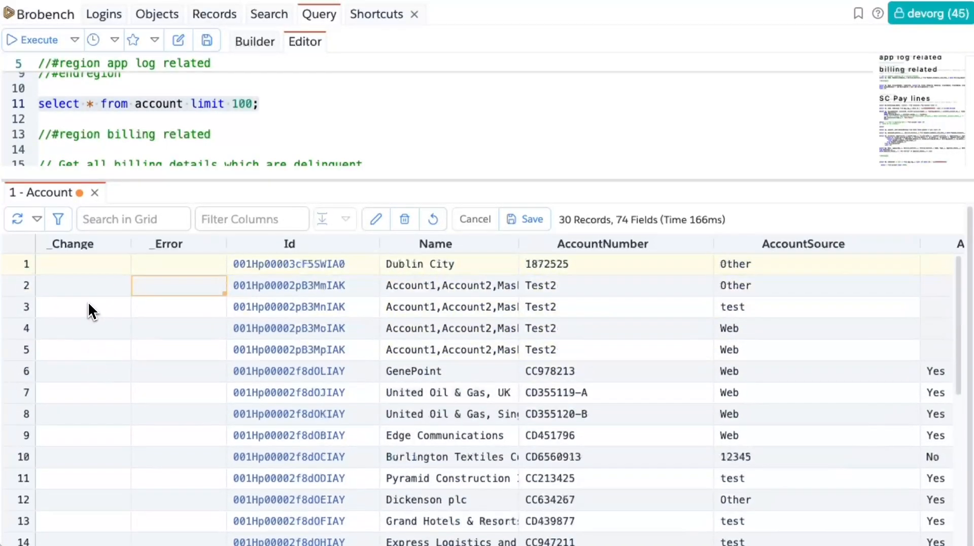
click(77, 246)
click(82, 265)
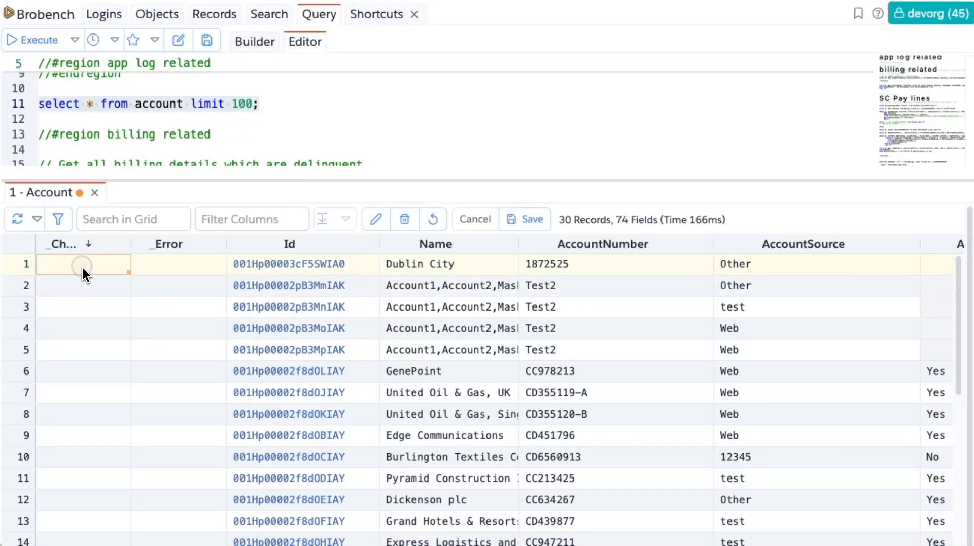
click(161, 246)
click(163, 267)
click(161, 246)
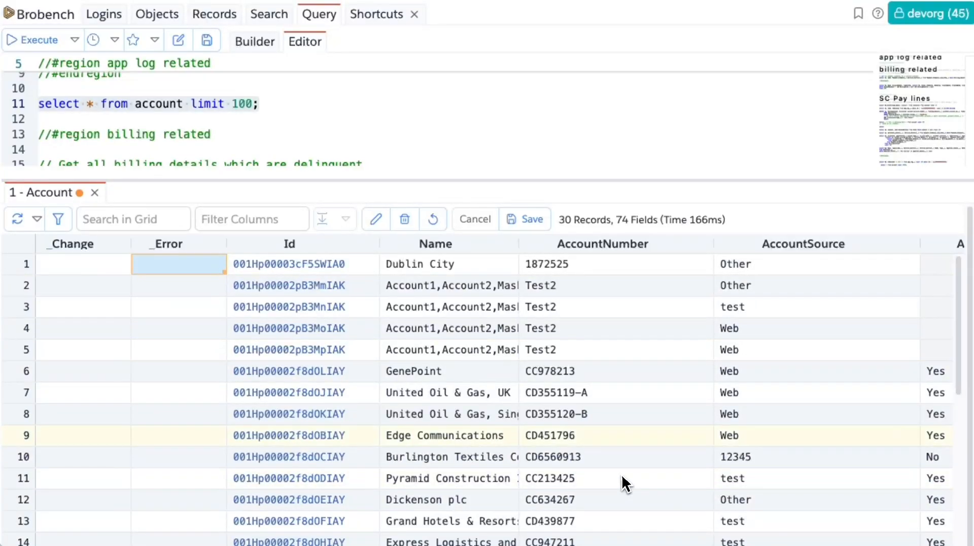
Replace the AccountNumber of the record in row 2 with a new five-digit account number.
drag(564, 287, 563, 345)
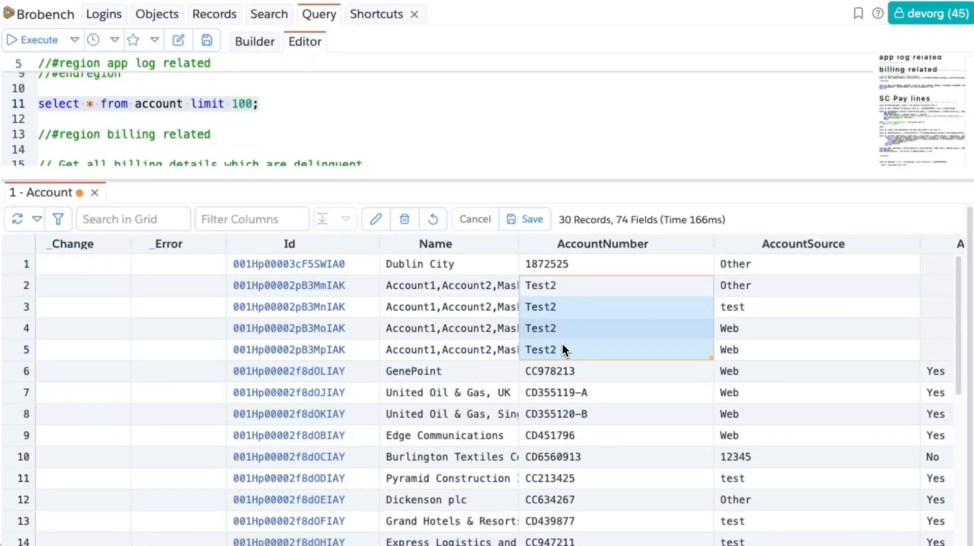
click(561, 286)
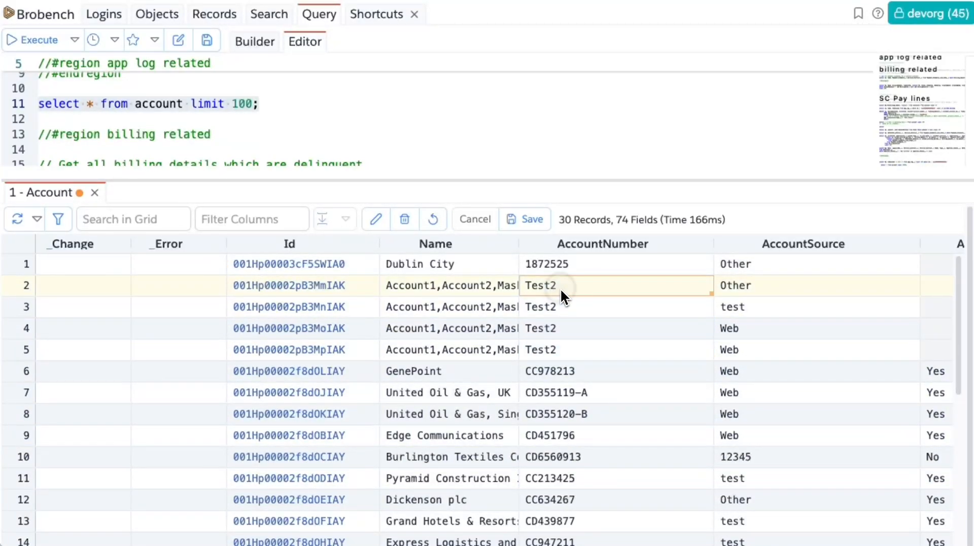
double_click(561, 285)
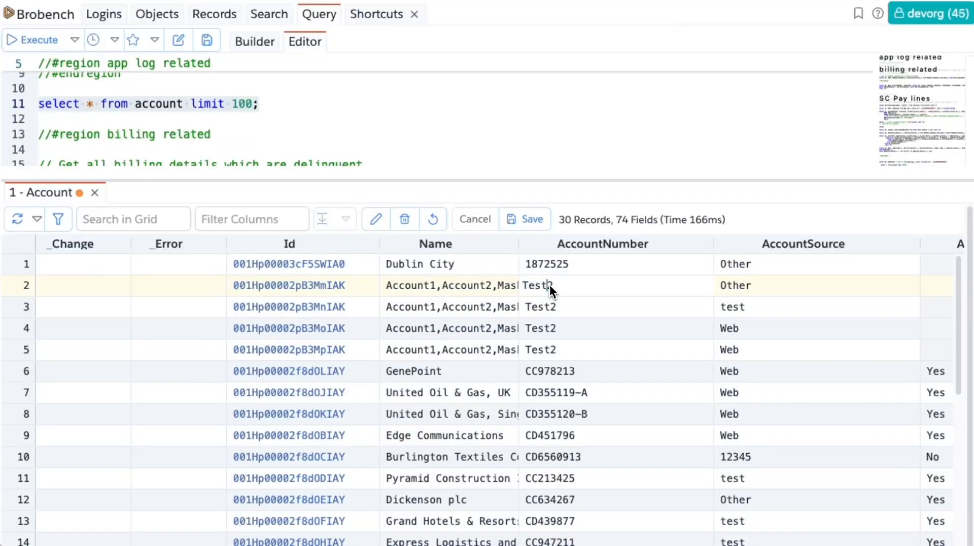
text(12345)
key(Return)
Replace the AccountNumber of the record in row 3 with a new five-digit account number.
click(560, 305)
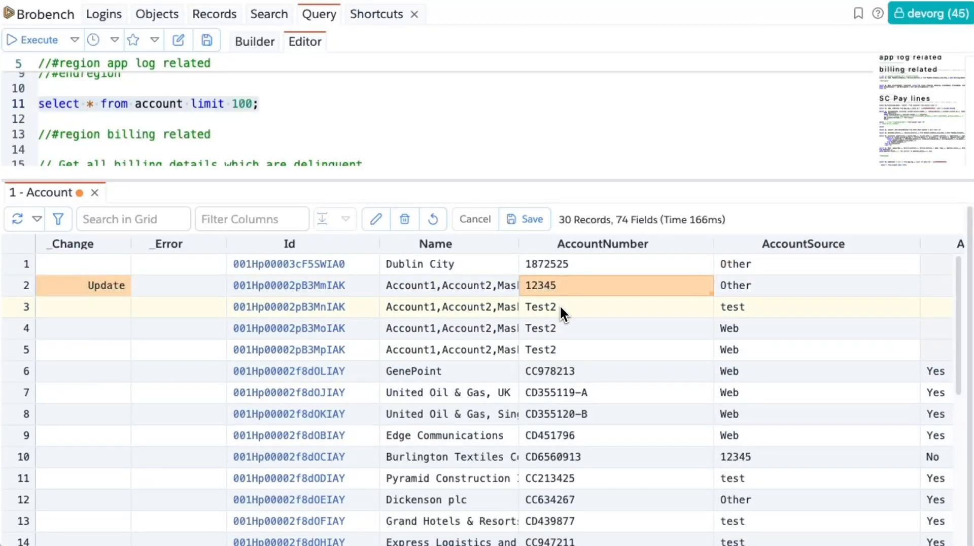
double_click(555, 304)
text(658)
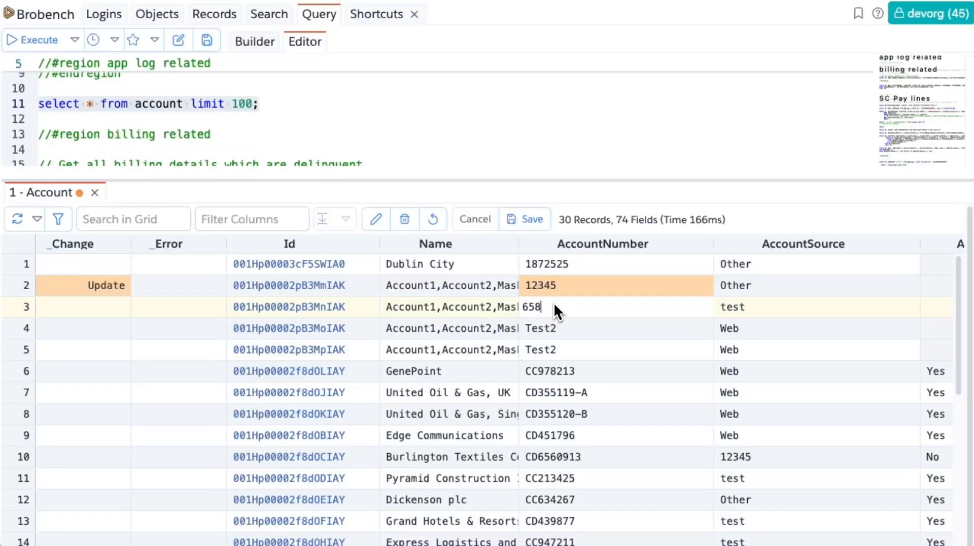
text(65)
key(Return)
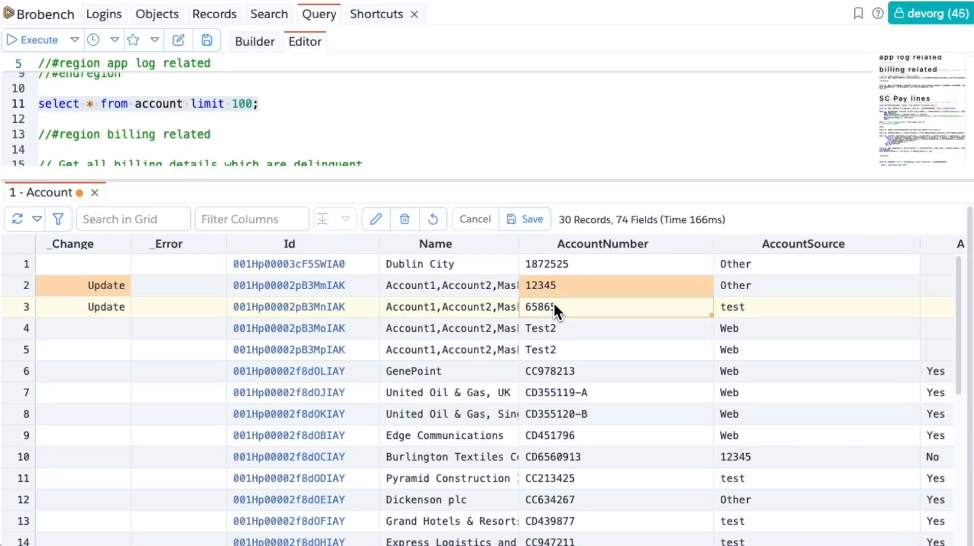
Replace the AccountNumber of the record in row 4 with a new five-digit account number.
key(Down)
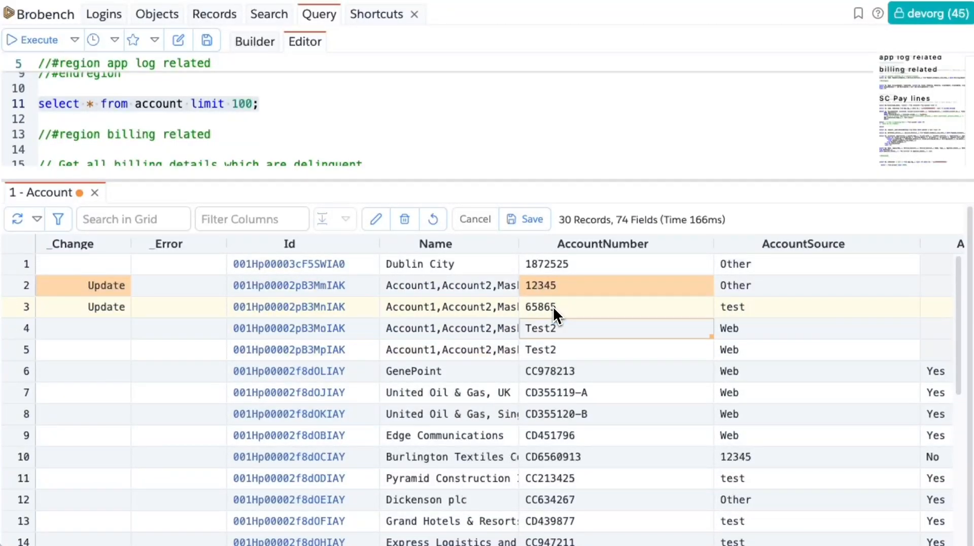
double_click(549, 328)
text(2)
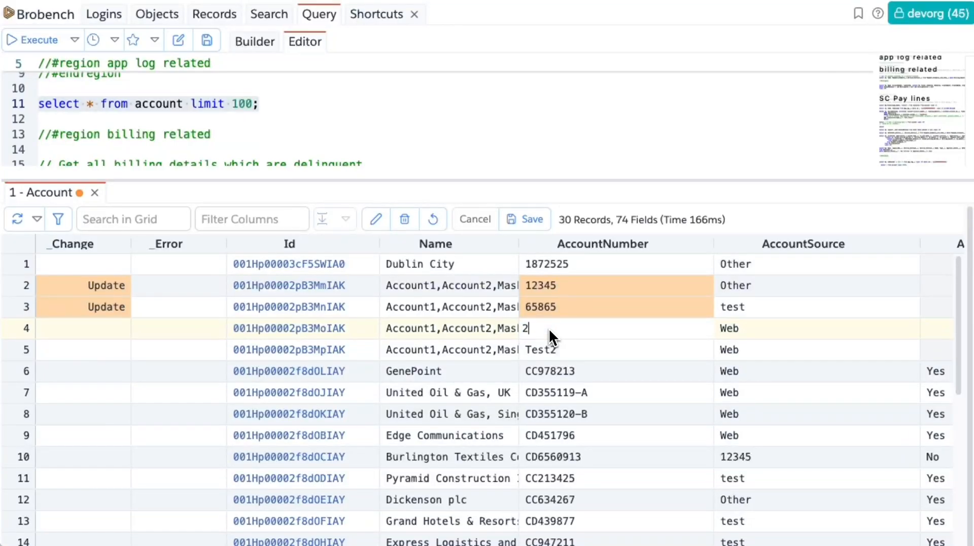
text(98725)
key(BackSpace)
click(548, 341)
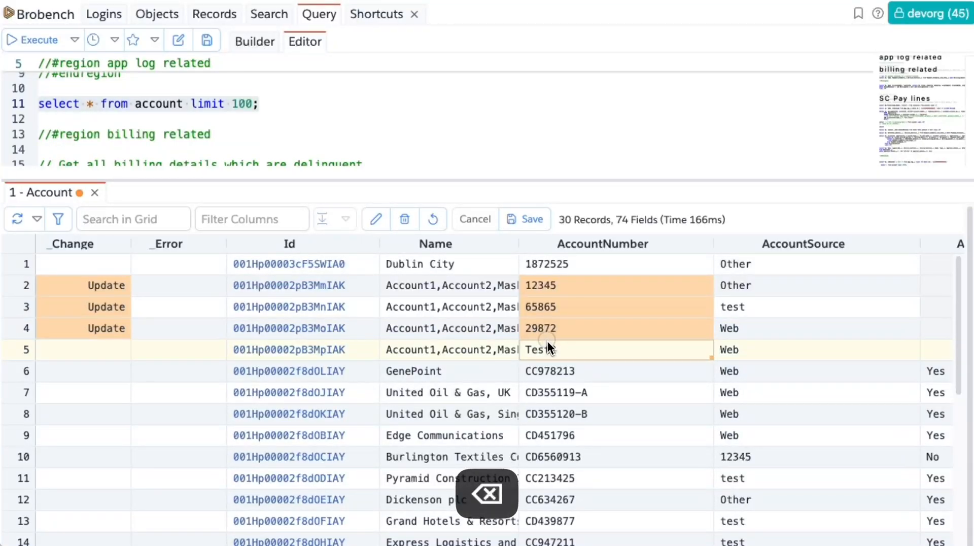
Replace the AccountNumber of the record in row 5 with a new five-digit account number.
click(547, 342)
text(295872)
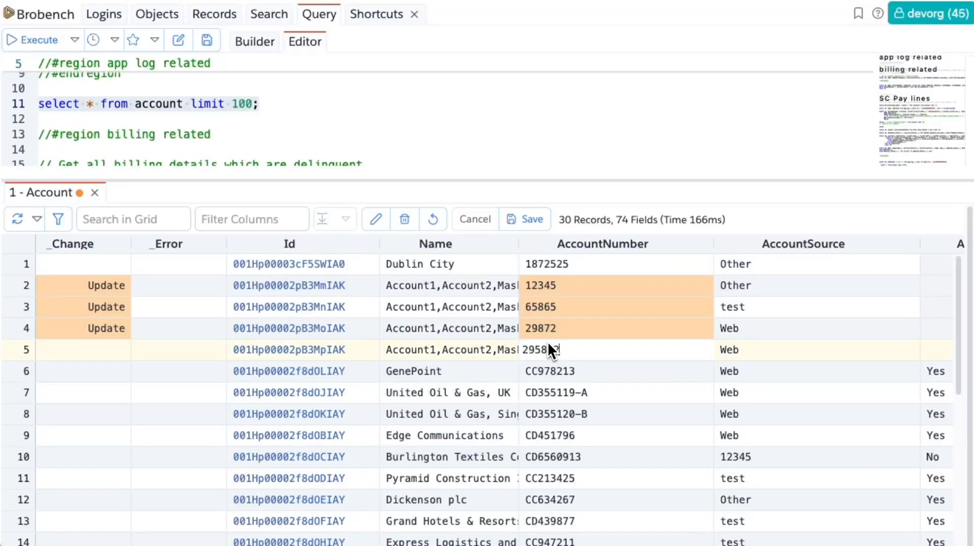
key(BackSpace)
click(542, 330)
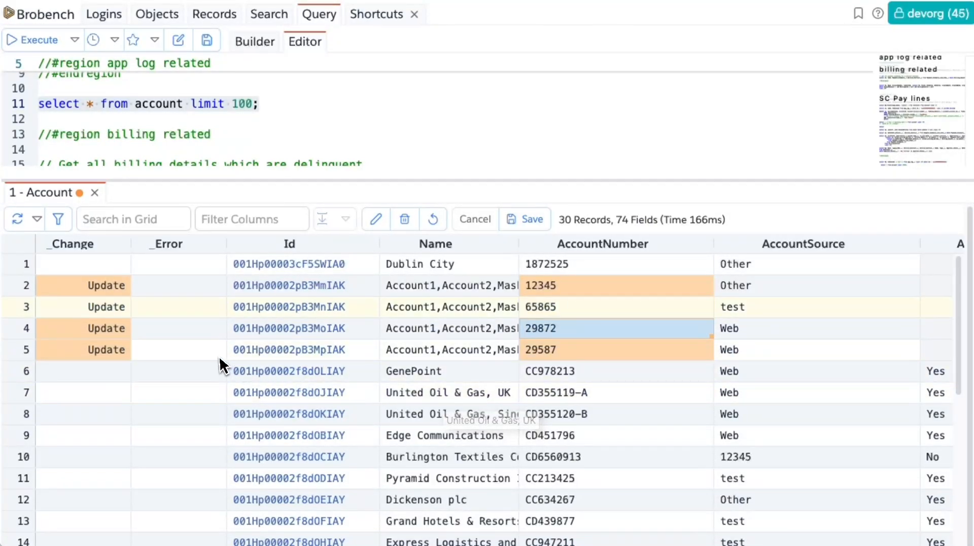
drag(85, 289, 82, 346)
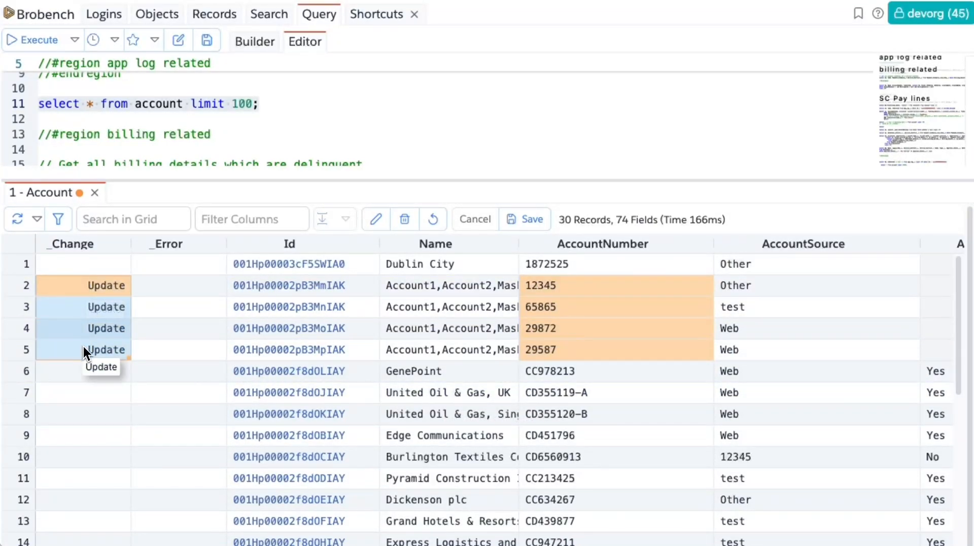
click(83, 331)
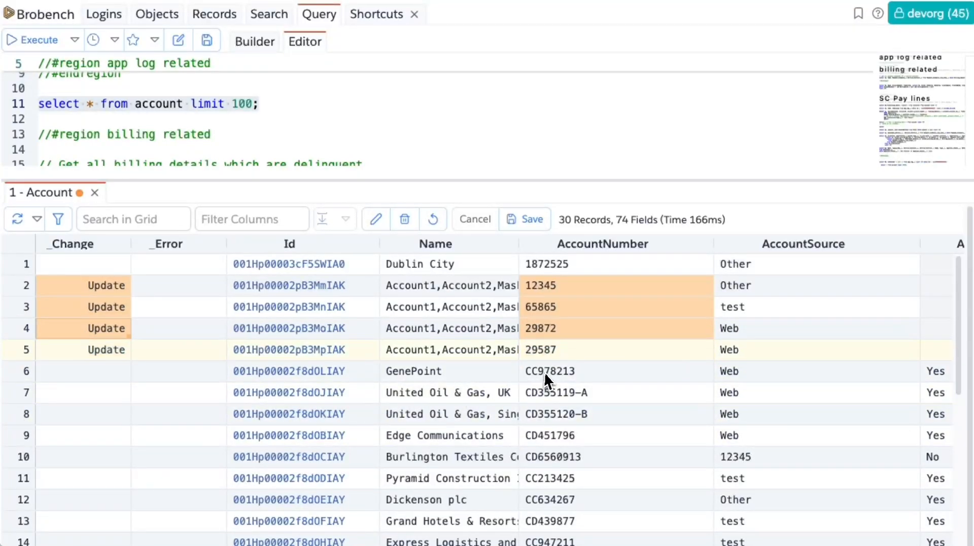
Mark the account record in row 5 for a normal deletion.
click(580, 350)
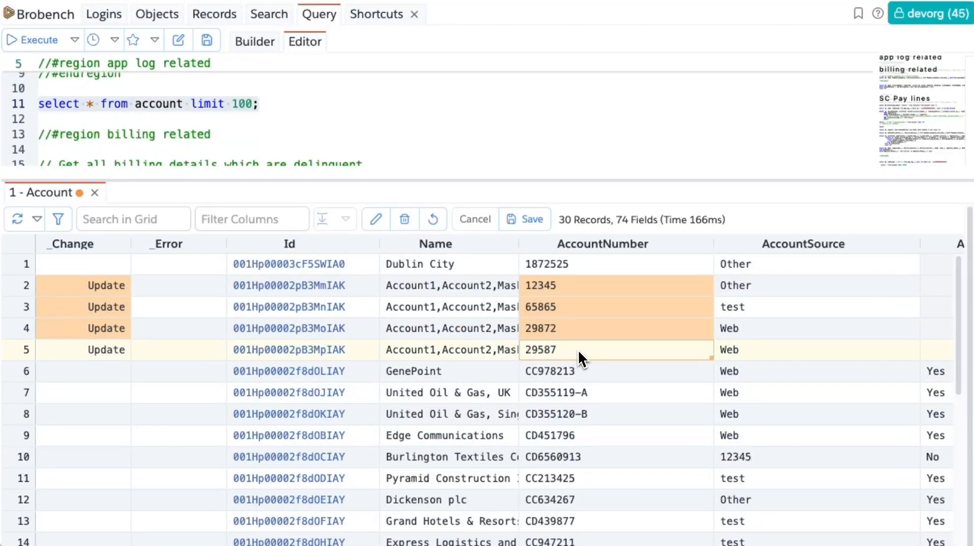
right_click(555, 349)
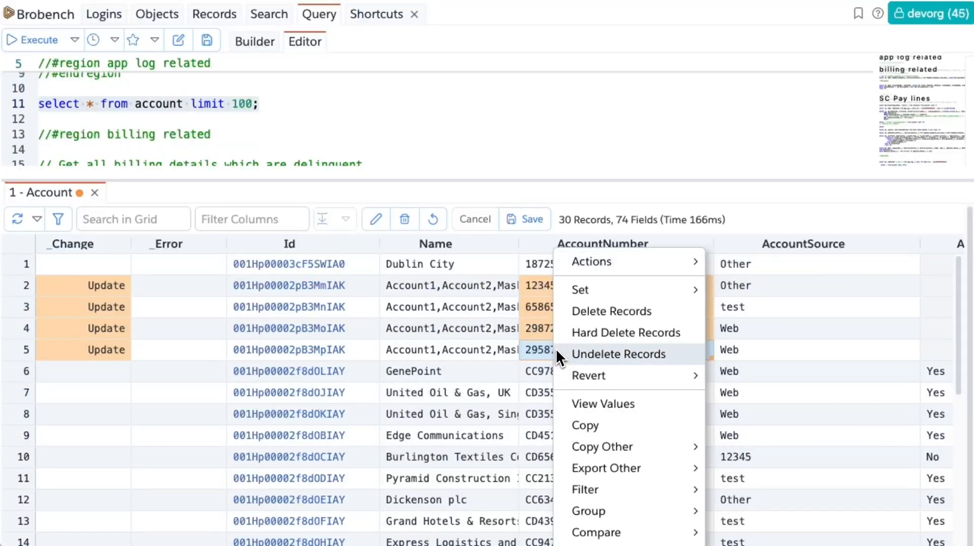
click(579, 315)
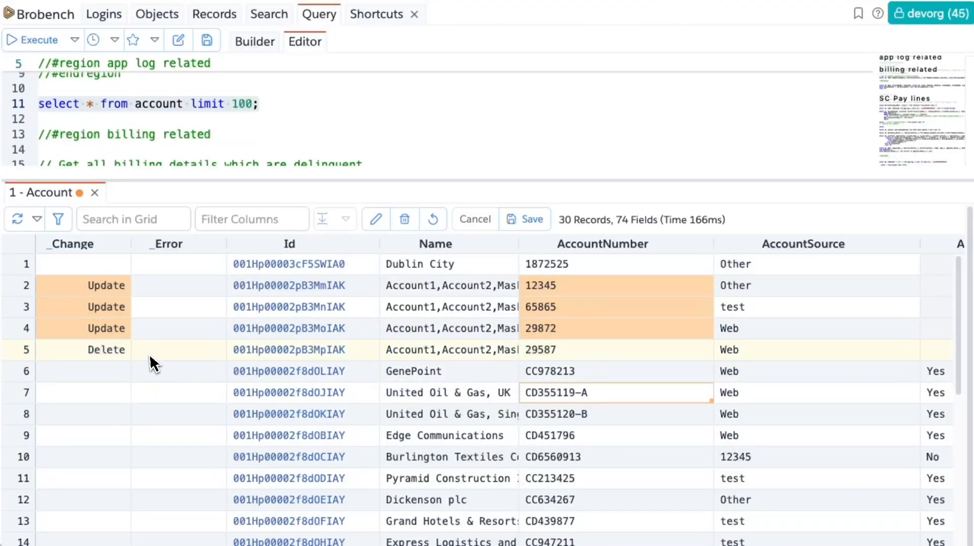
click(88, 348)
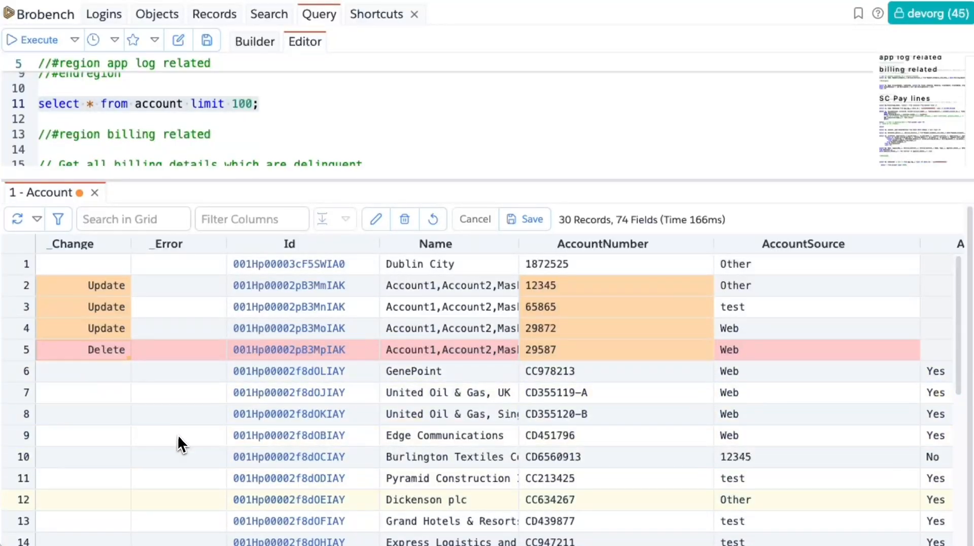
Mark the account record in row 4 for hard deletion and accept the hard delete confirmation.
right_click(449, 328)
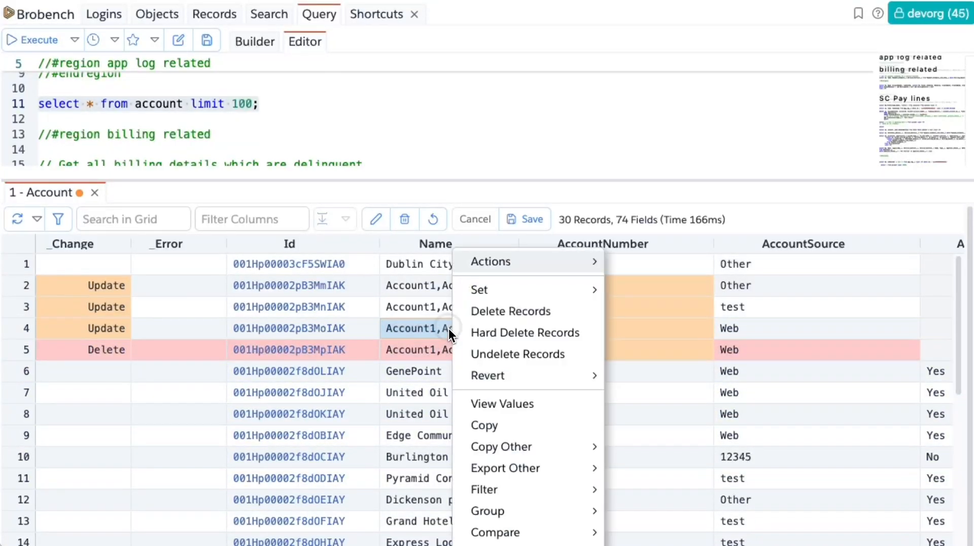
click(485, 327)
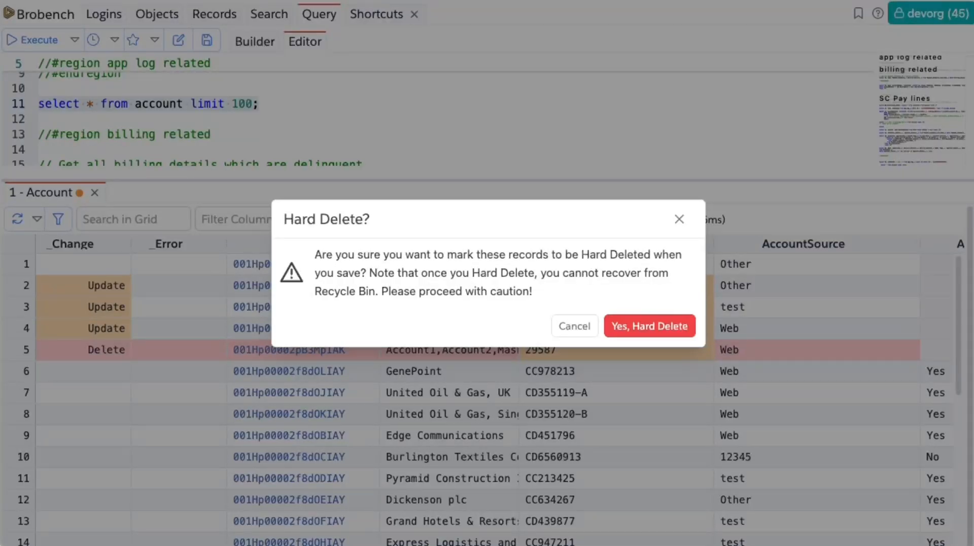
click(631, 329)
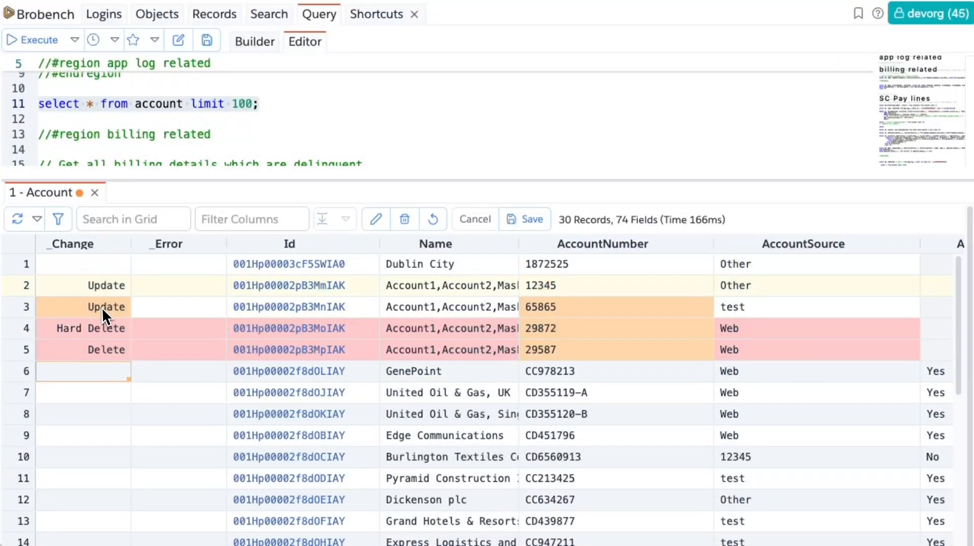
click(97, 328)
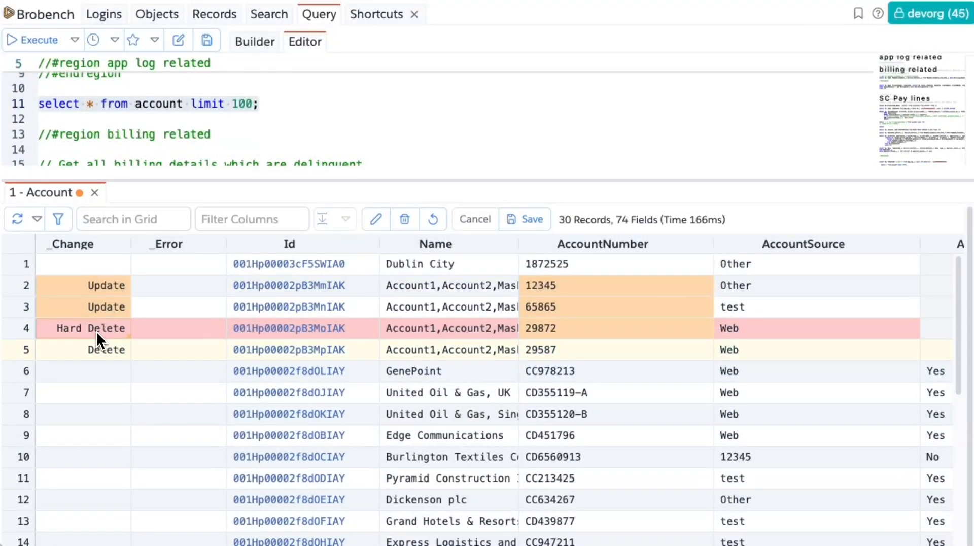
click(96, 341)
click(645, 350)
drag(615, 304, 626, 346)
click(625, 346)
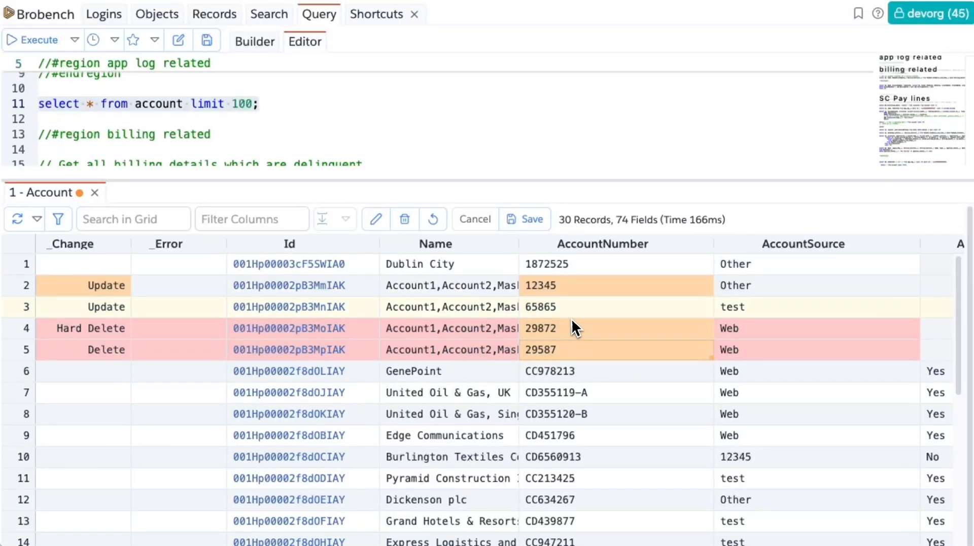
click(537, 305)
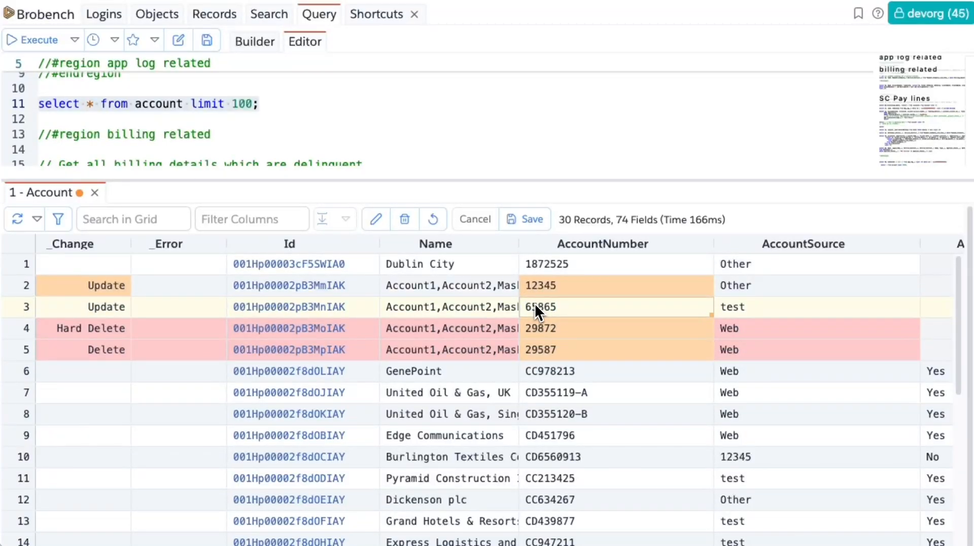
Revert the staged AccountNumber change on the account record in row 3.
click(437, 223)
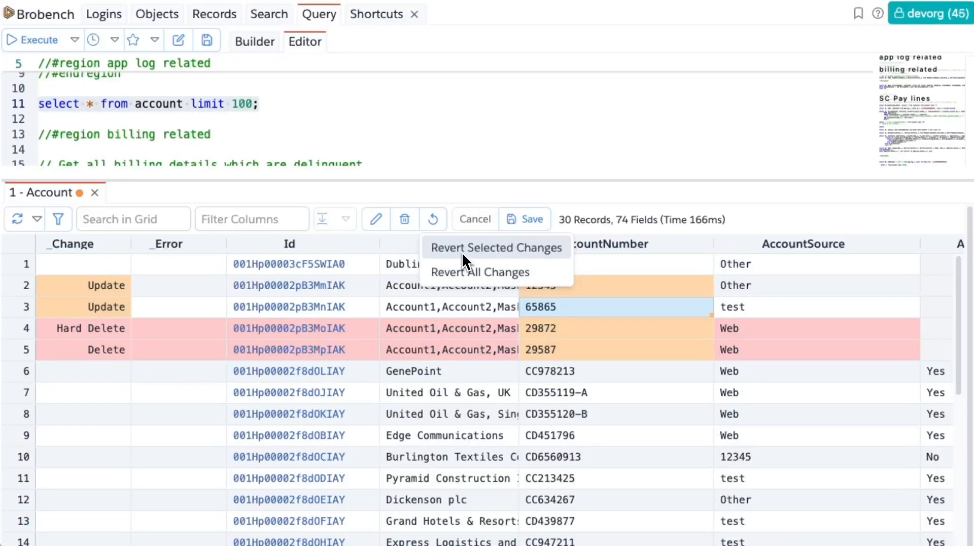
click(462, 250)
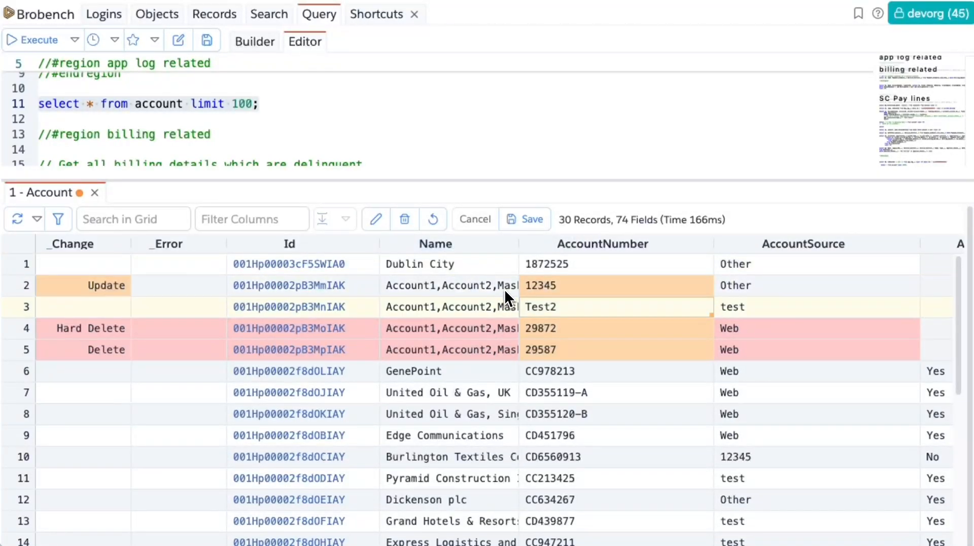
click(561, 329)
click(84, 312)
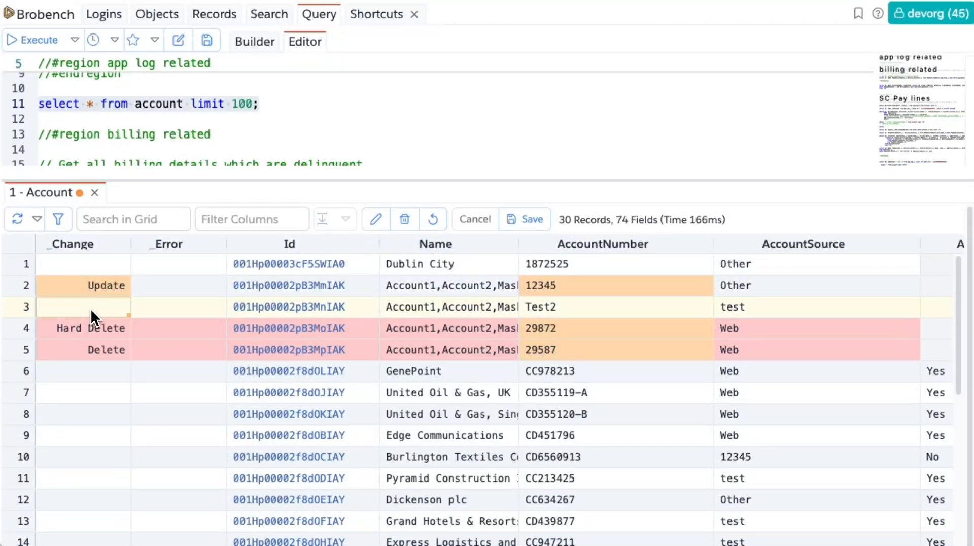
click(105, 412)
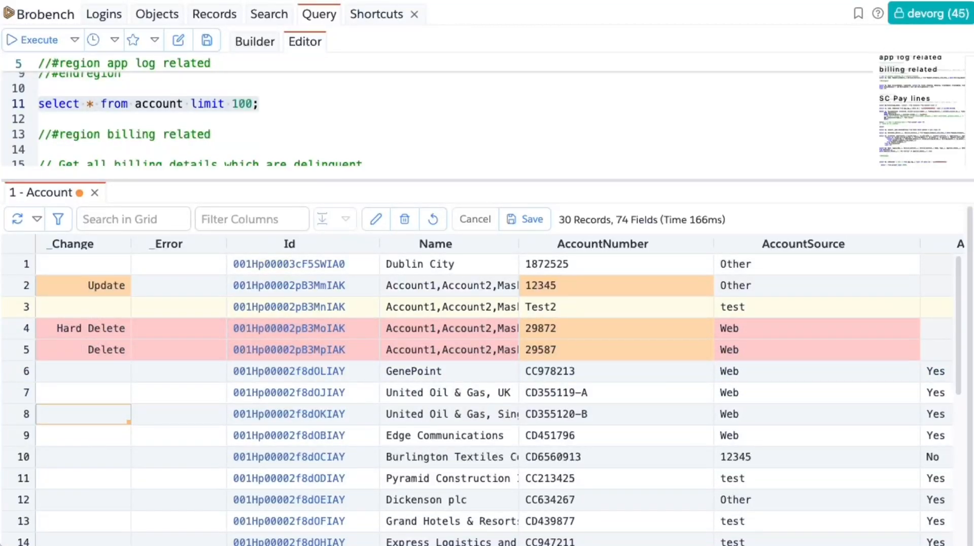
Try to save the staged account record changes and dismiss the notification.
click(615, 414)
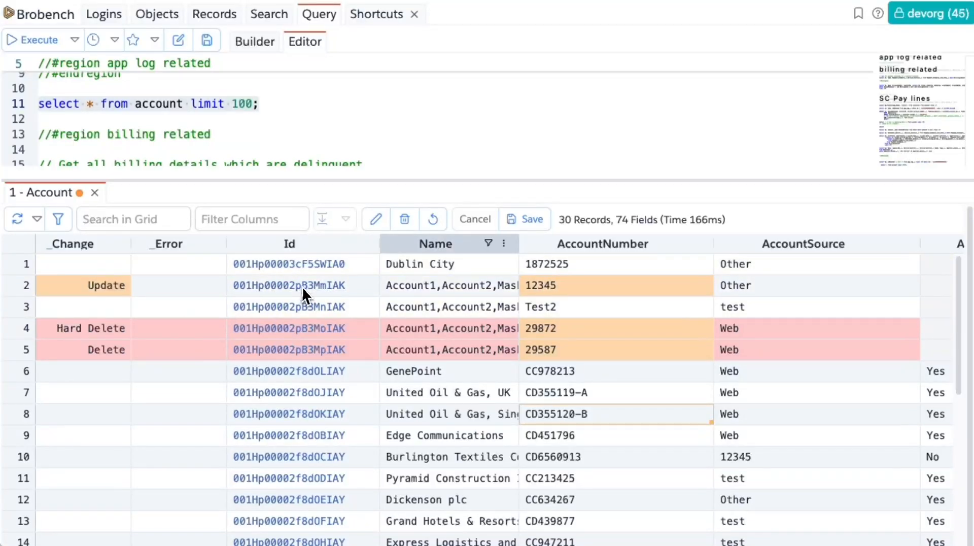
click(529, 221)
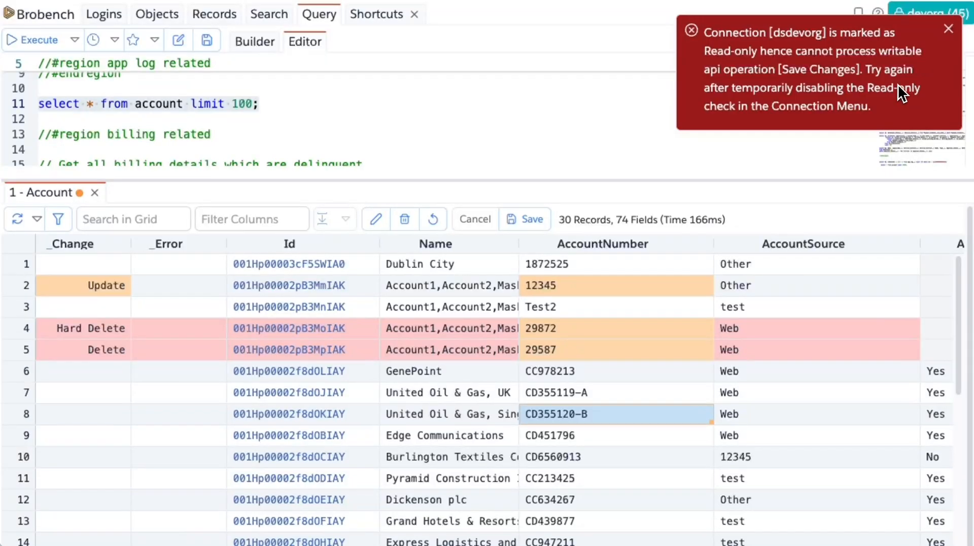
click(947, 29)
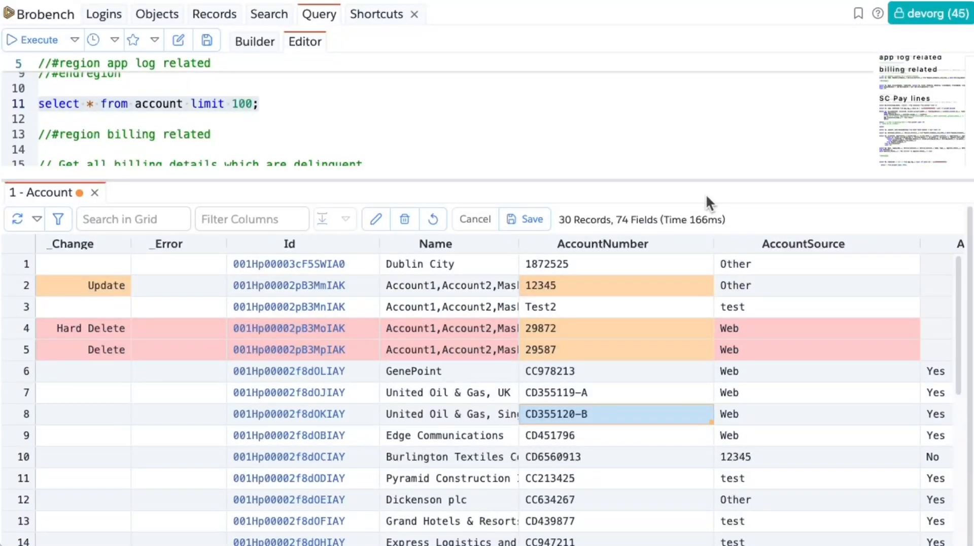
Disable the read-only restriction on the devorg connection for 5 minutes.
click(920, 16)
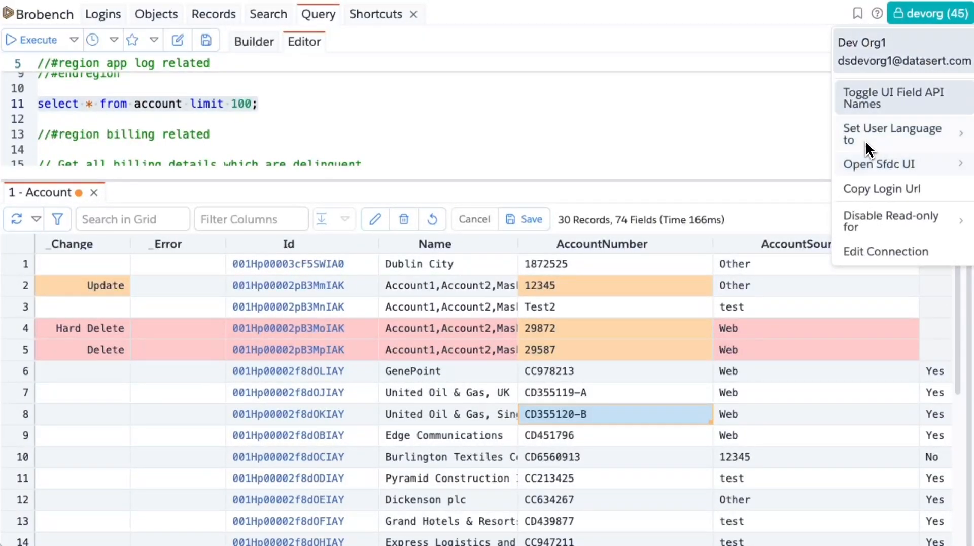
click(929, 12)
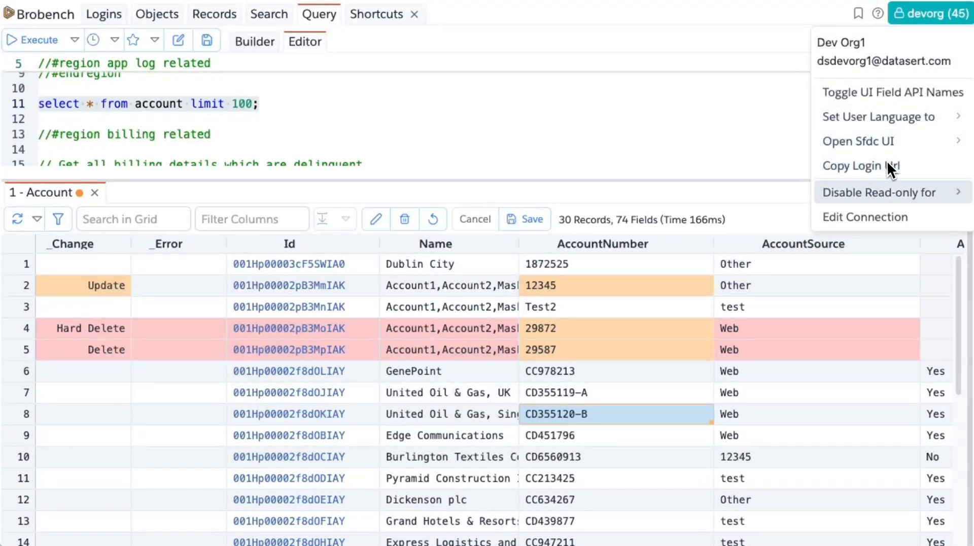
mouse_move(879, 188)
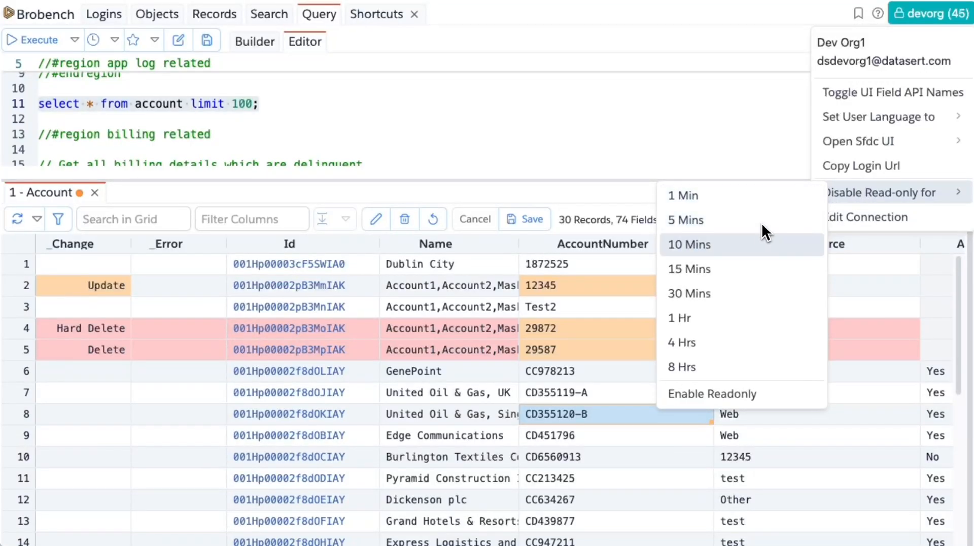
click(734, 219)
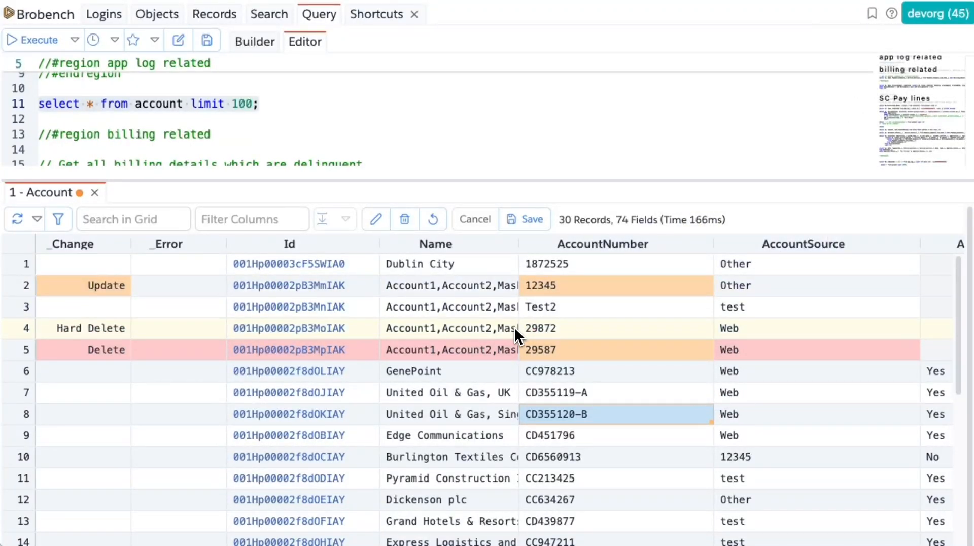
Save the staged update, deletion and hard deletion of the account records and confirm saving.
click(515, 221)
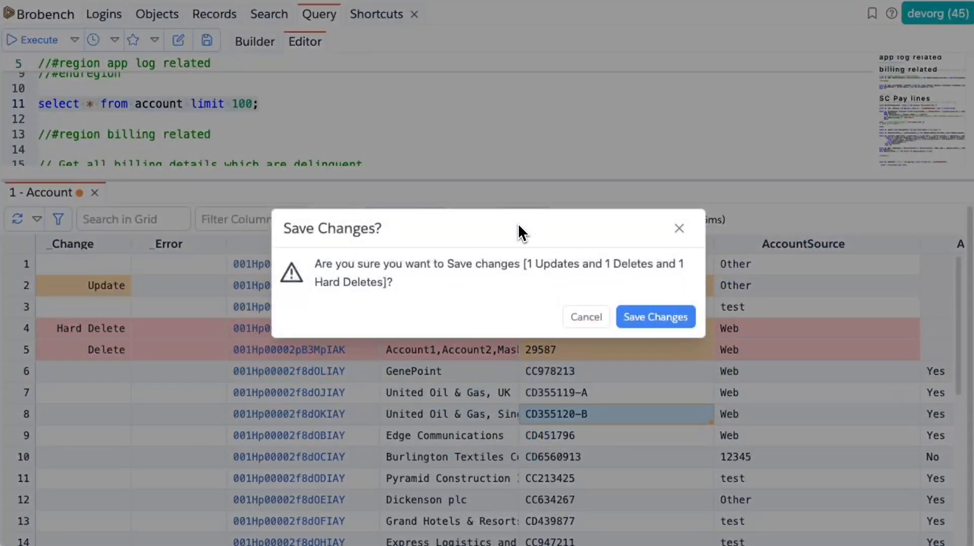
click(635, 317)
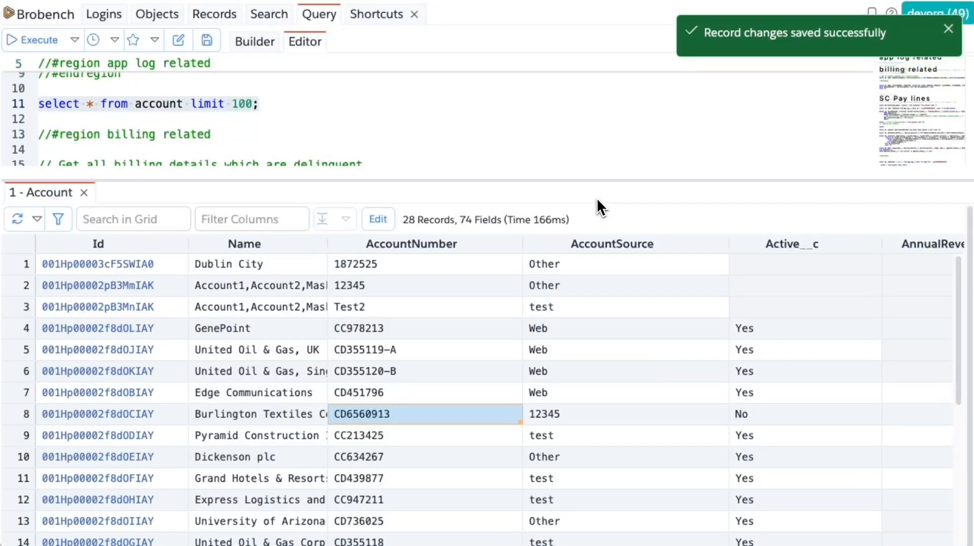
drag(520, 352, 516, 365)
click(562, 332)
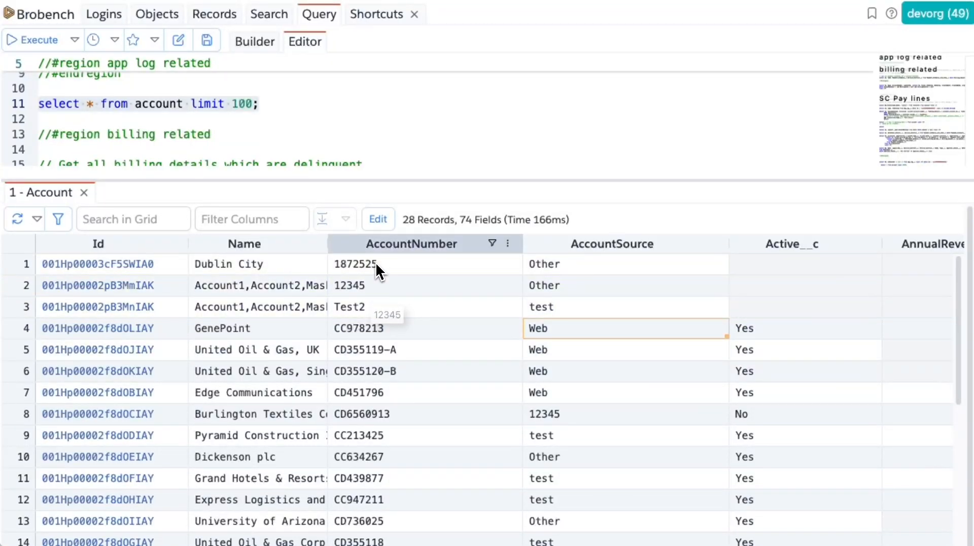
Switch the Account results grid back to edit mode and select the AccountNumber cell in row 2.
click(377, 222)
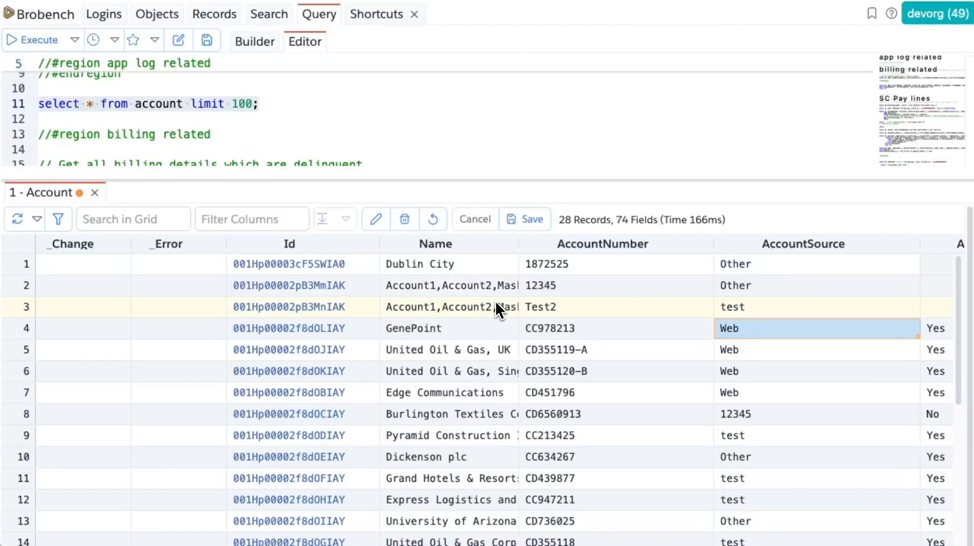
click(543, 295)
click(557, 311)
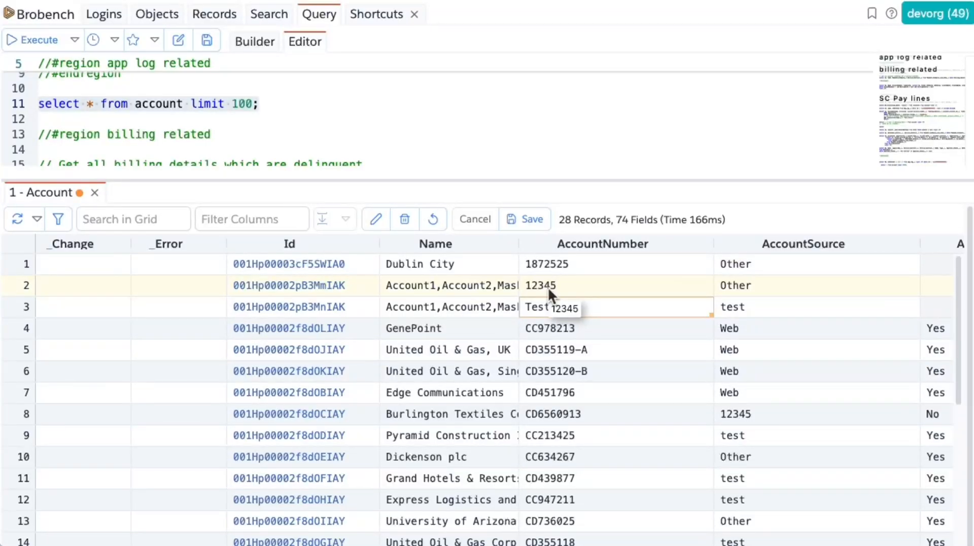
text(2)
click(566, 287)
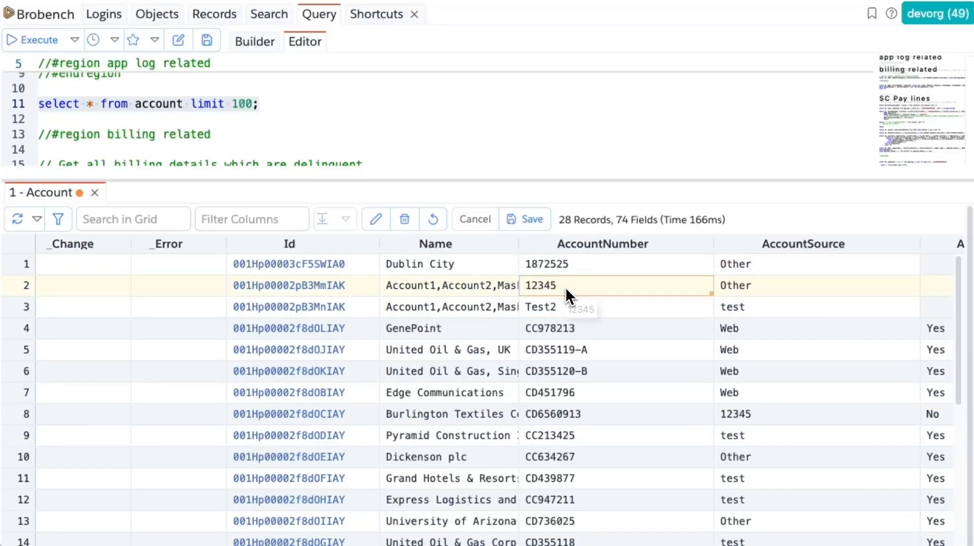
Examine the record actions and value-setting options offered for the AccountNumber cell in row 2.
right_click(565, 287)
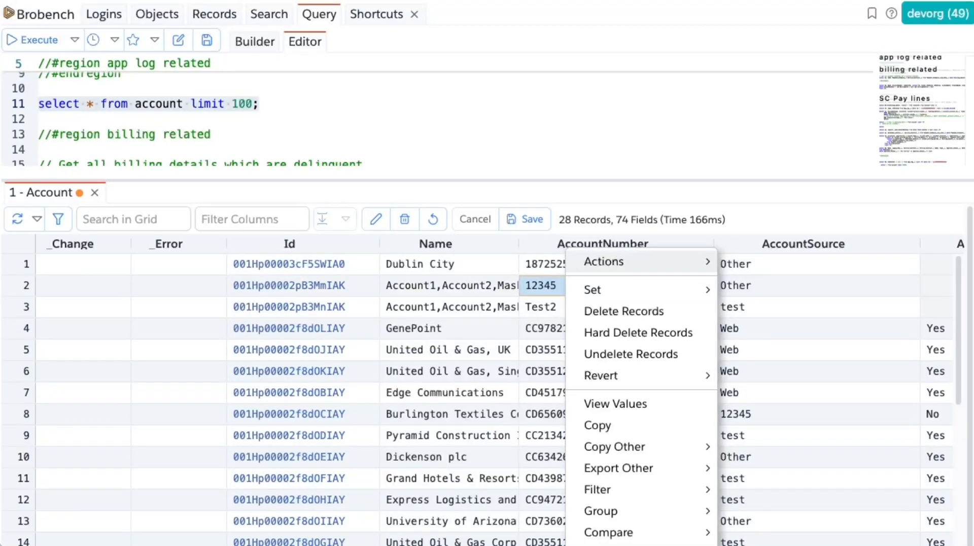
click(541, 289)
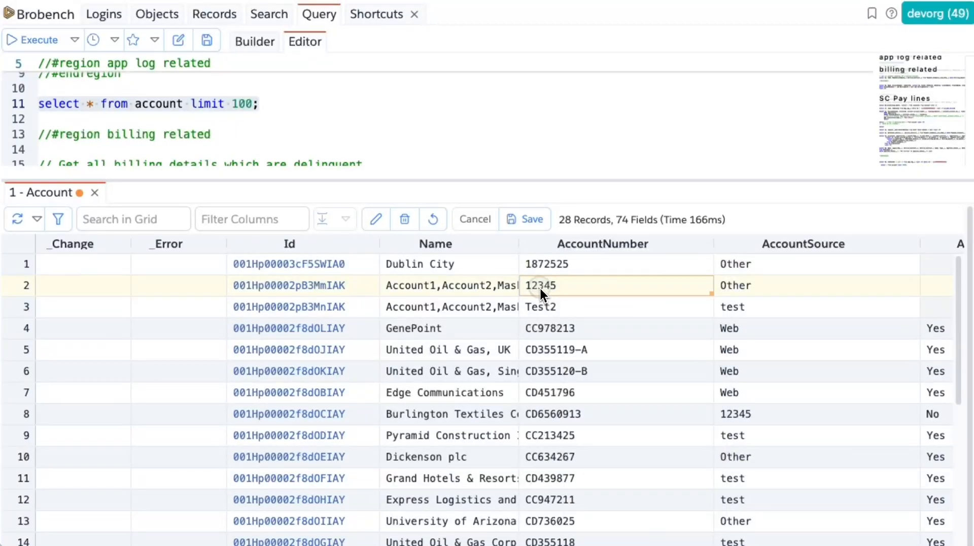
right_click(552, 289)
mouse_move(599, 291)
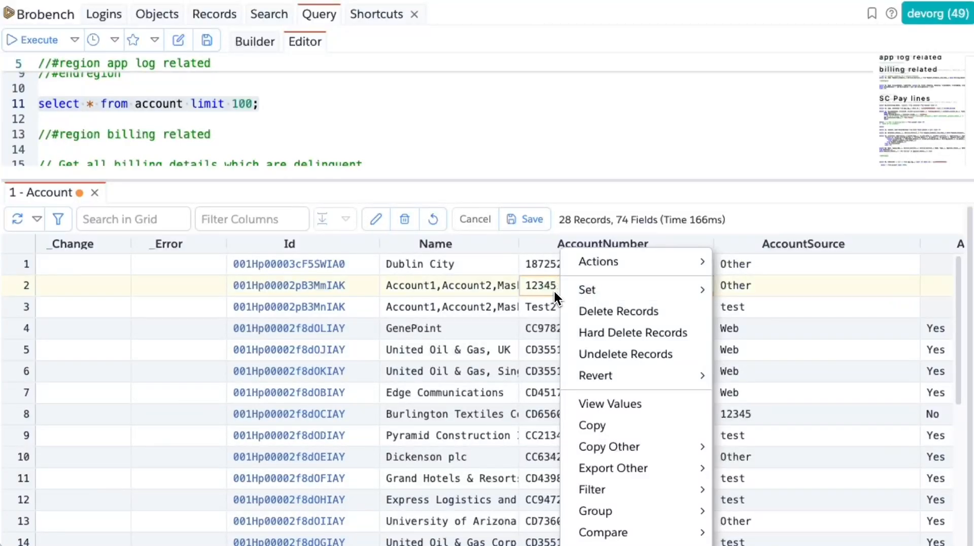
click(538, 290)
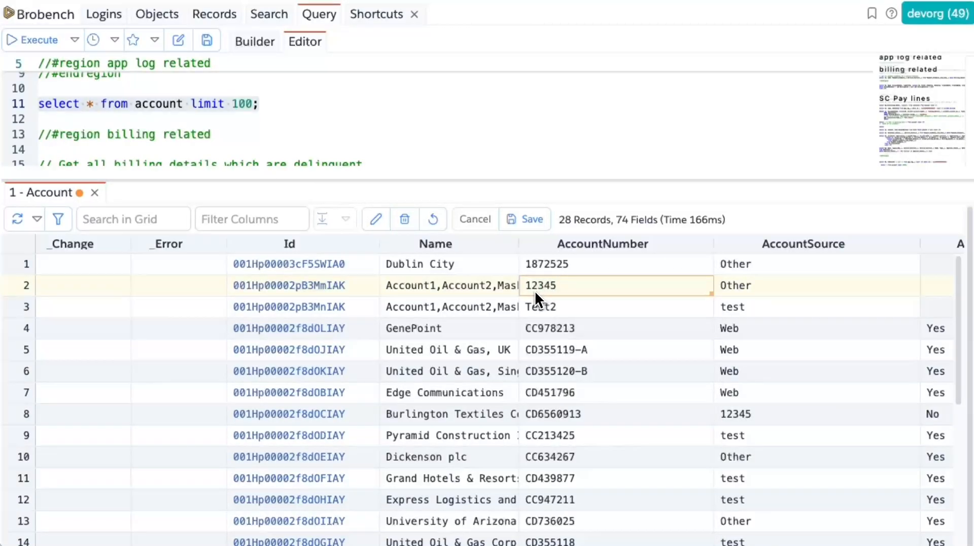
click(376, 221)
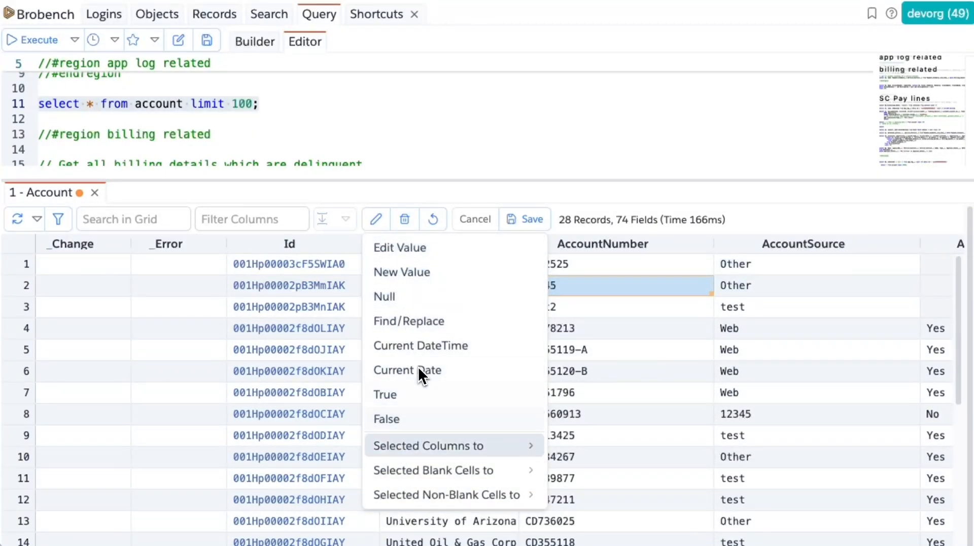
click(572, 289)
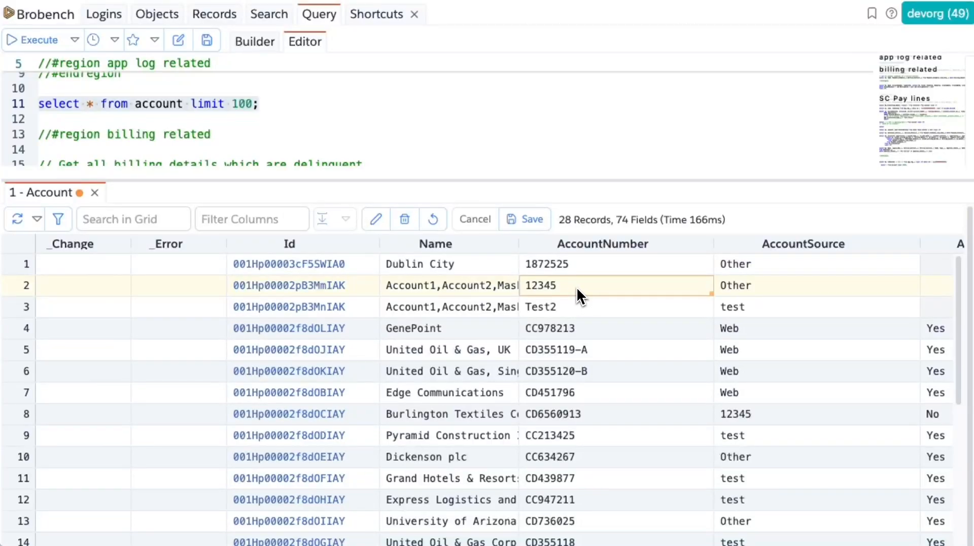
right_click(575, 287)
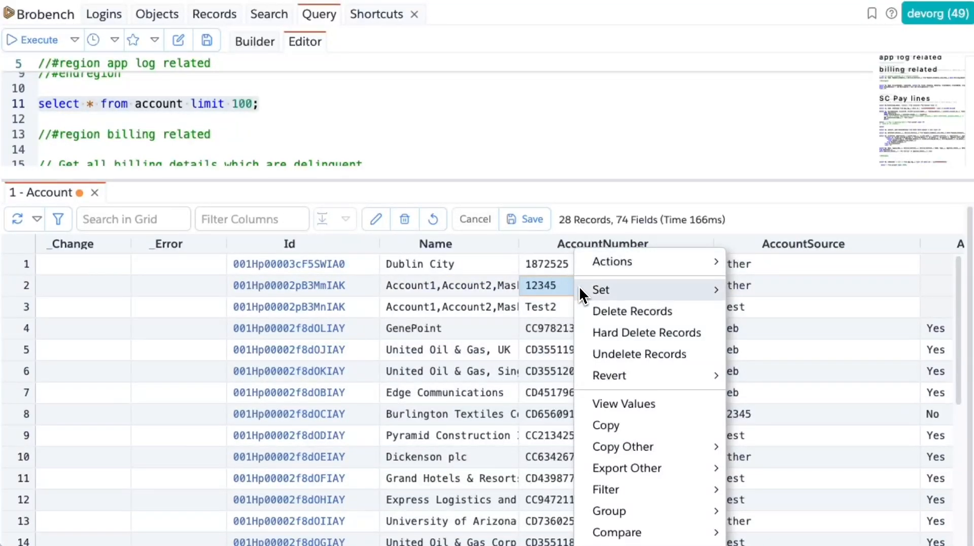
mouse_move(600, 288)
click(767, 294)
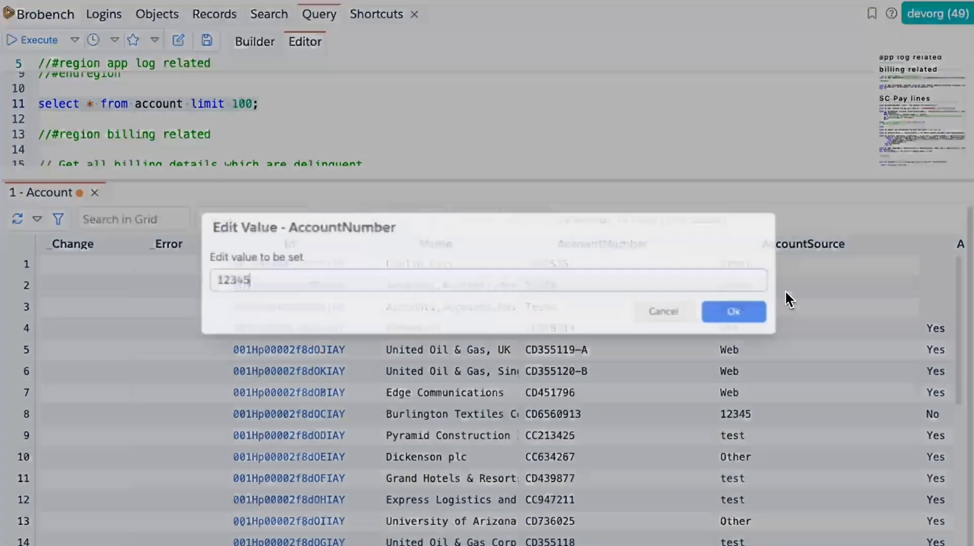
click(647, 314)
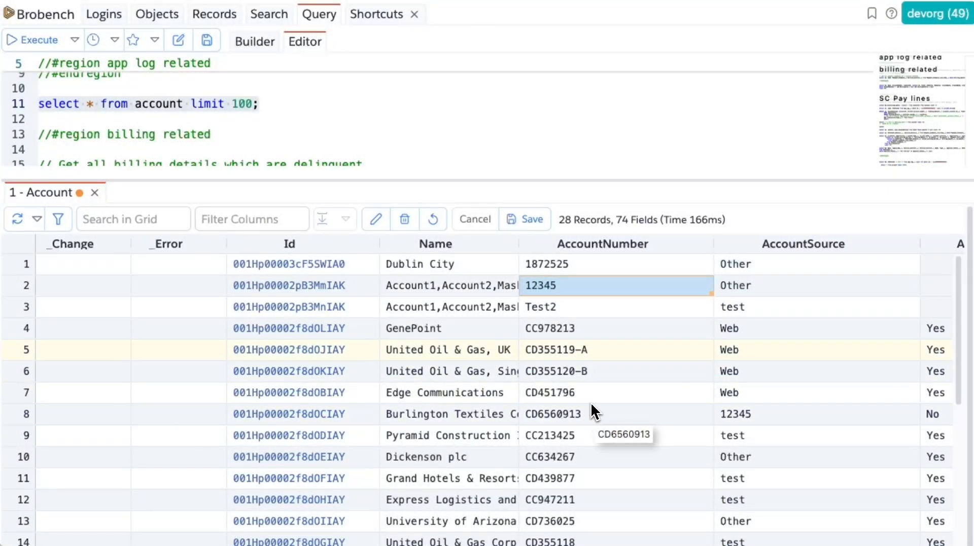
right_click(582, 287)
mouse_move(627, 288)
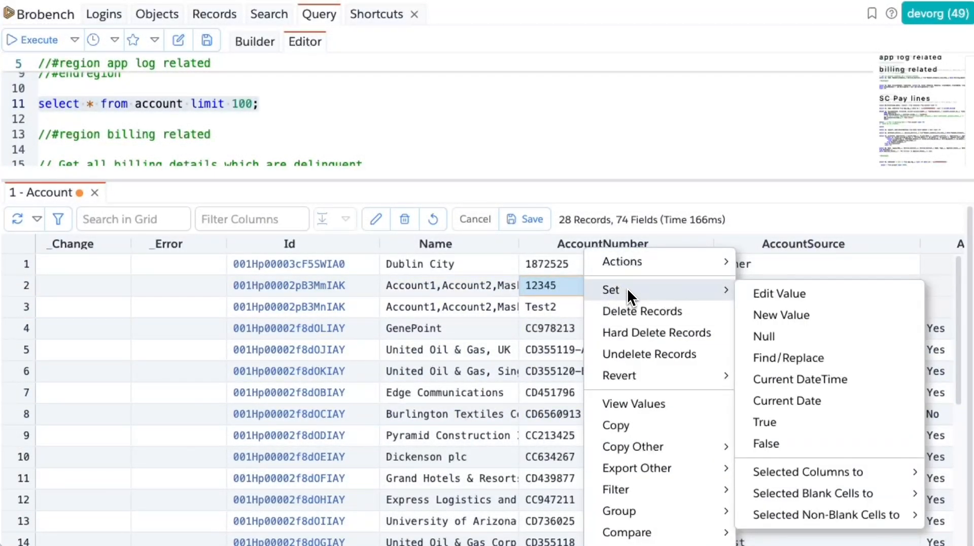
click(562, 304)
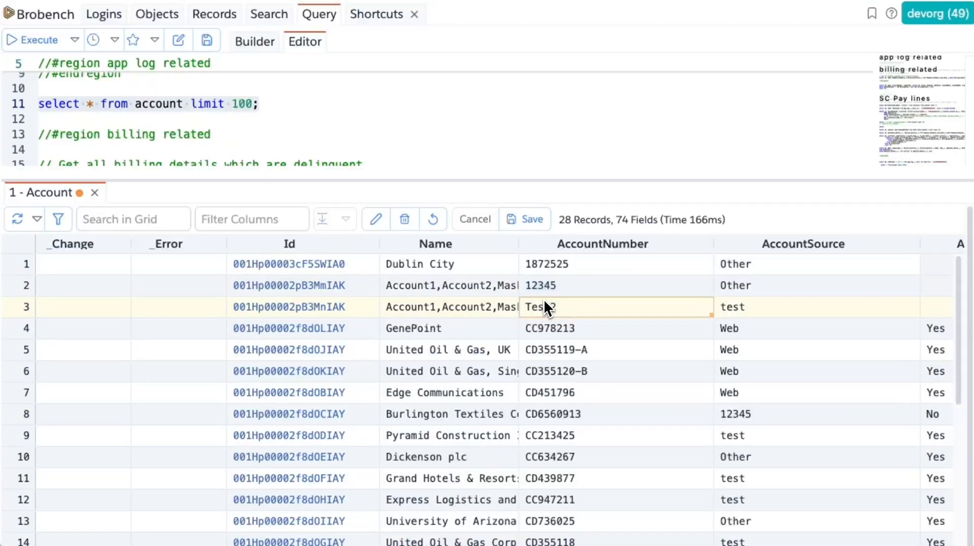
double_click(556, 289)
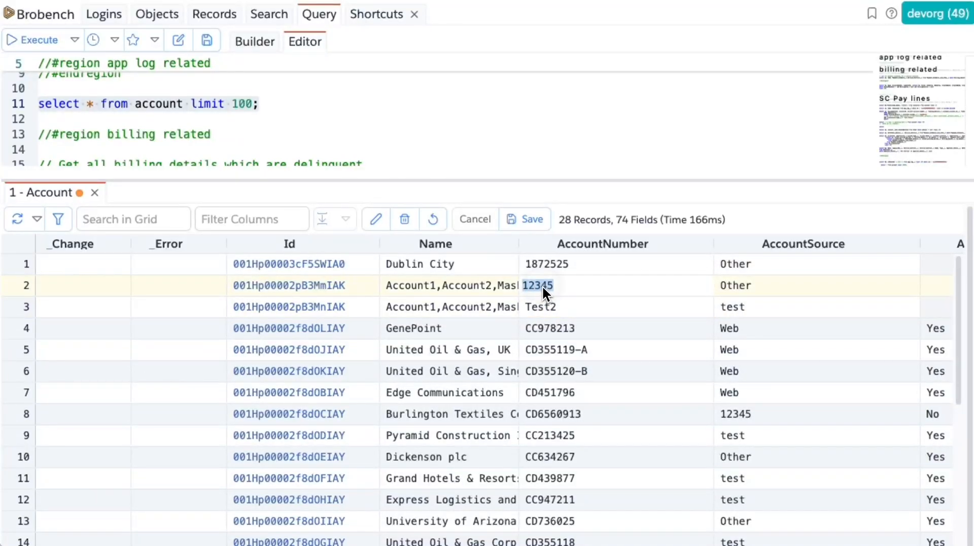
key(Return)
click(563, 283)
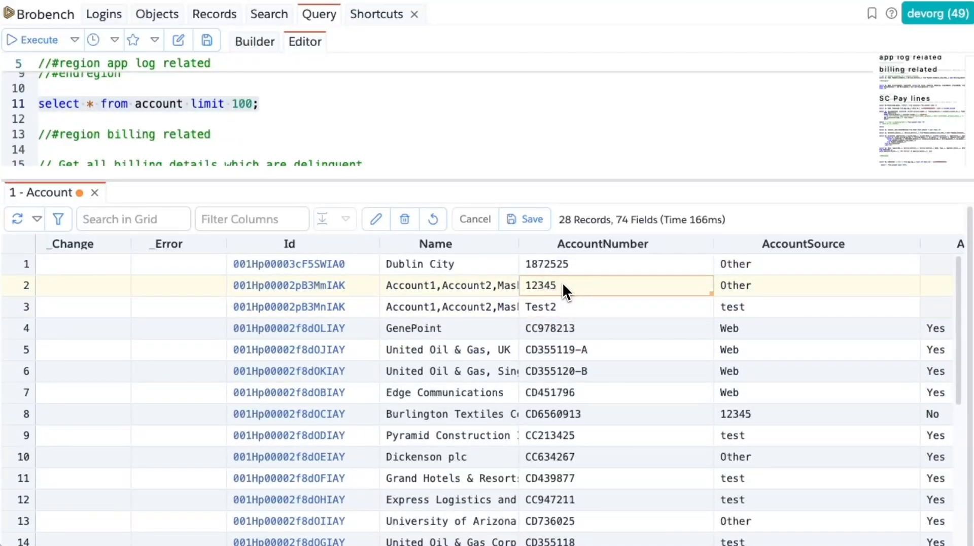
right_click(562, 282)
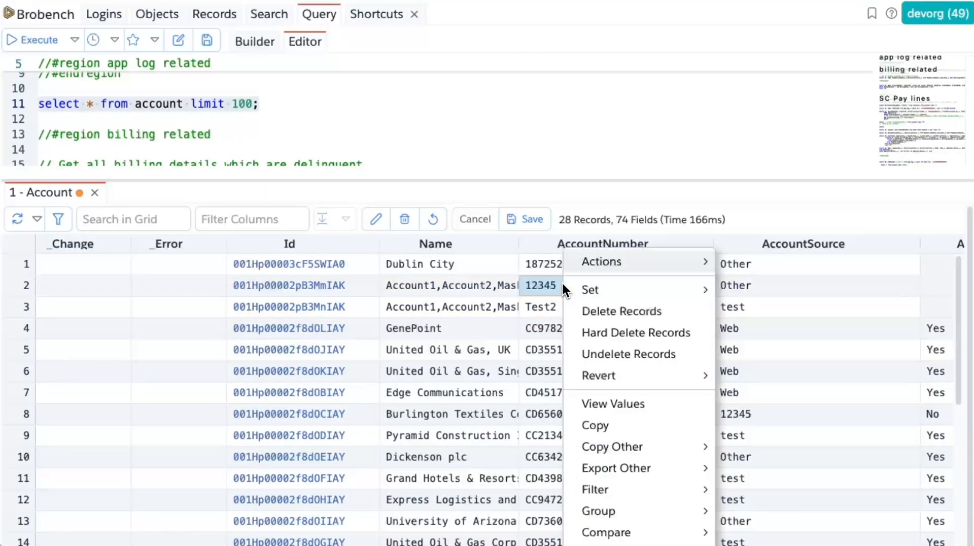
click(719, 300)
right_click(659, 287)
mouse_move(683, 296)
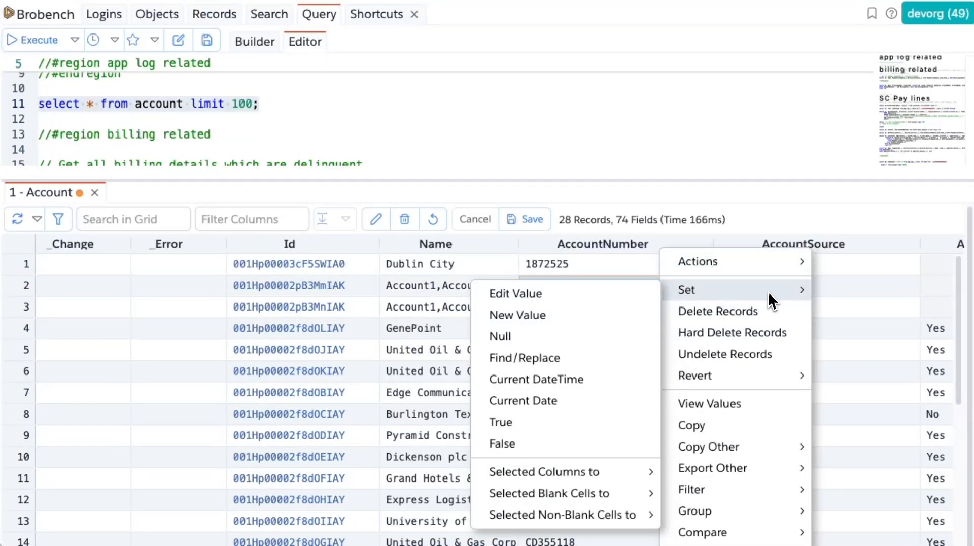
click(649, 295)
click(655, 314)
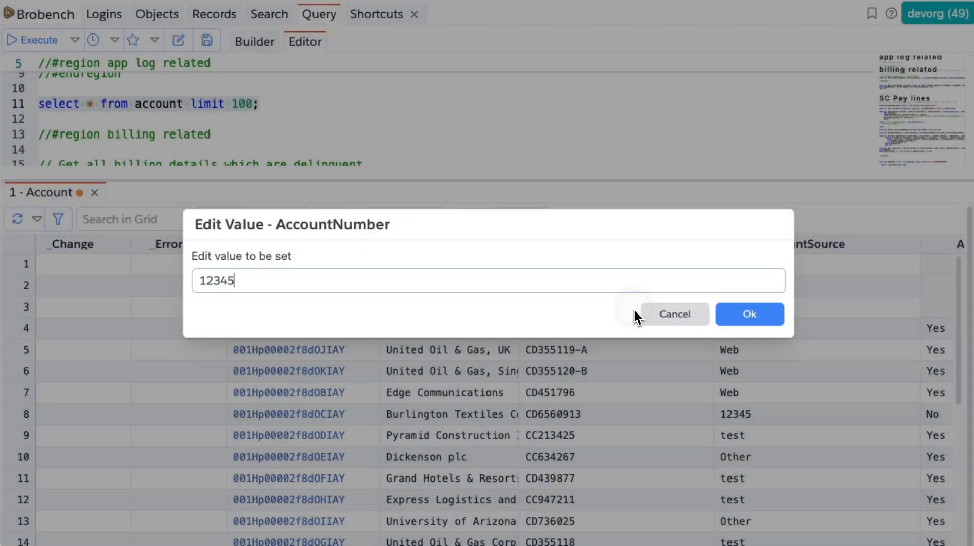
Mark the account record in row 2 for a normal deletion.
right_click(527, 285)
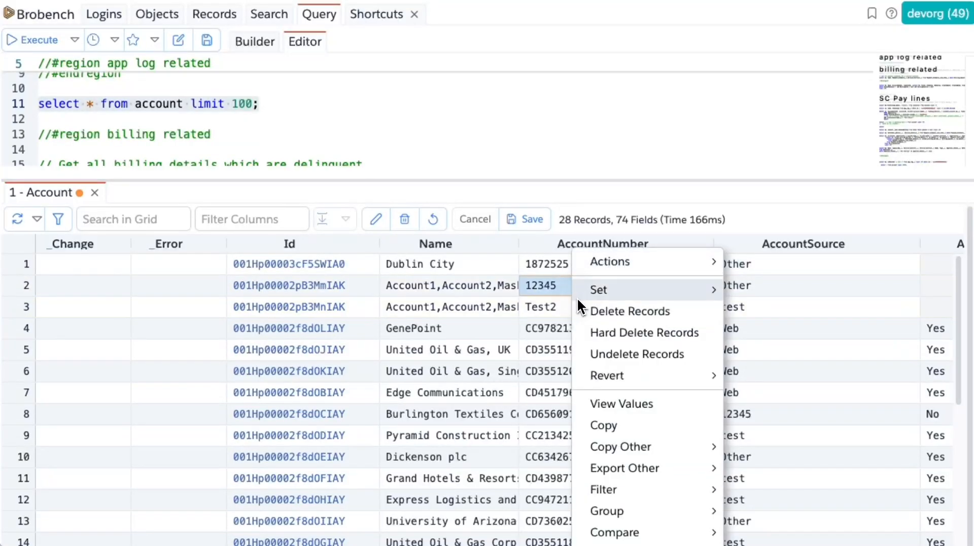
click(606, 304)
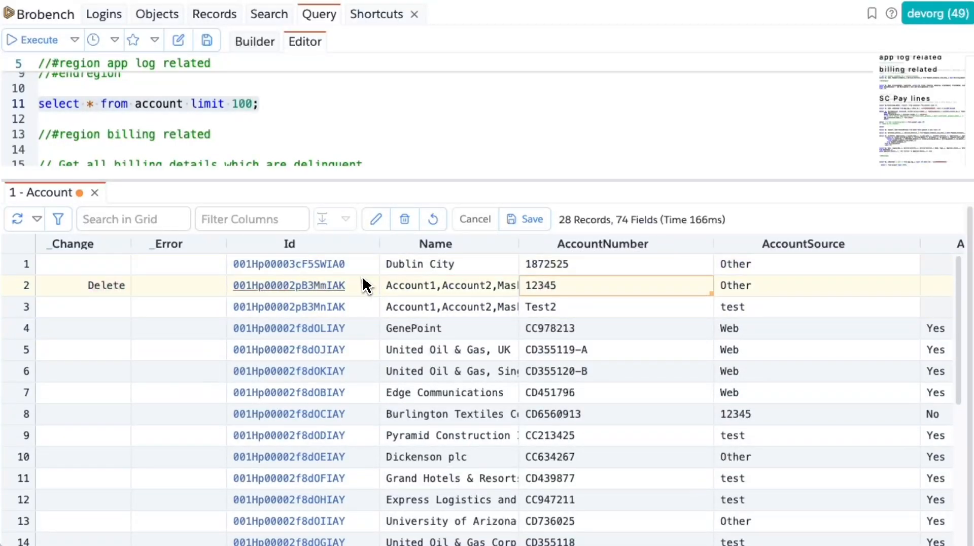
Revert the selected change so the account record in row 2 is no longer marked for deletion.
click(434, 219)
click(447, 248)
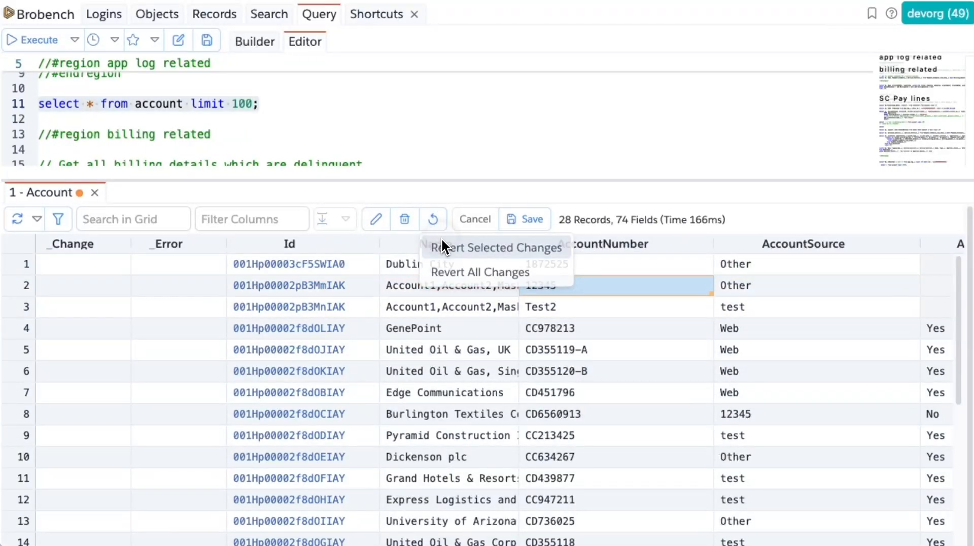
right_click(571, 278)
mouse_move(606, 291)
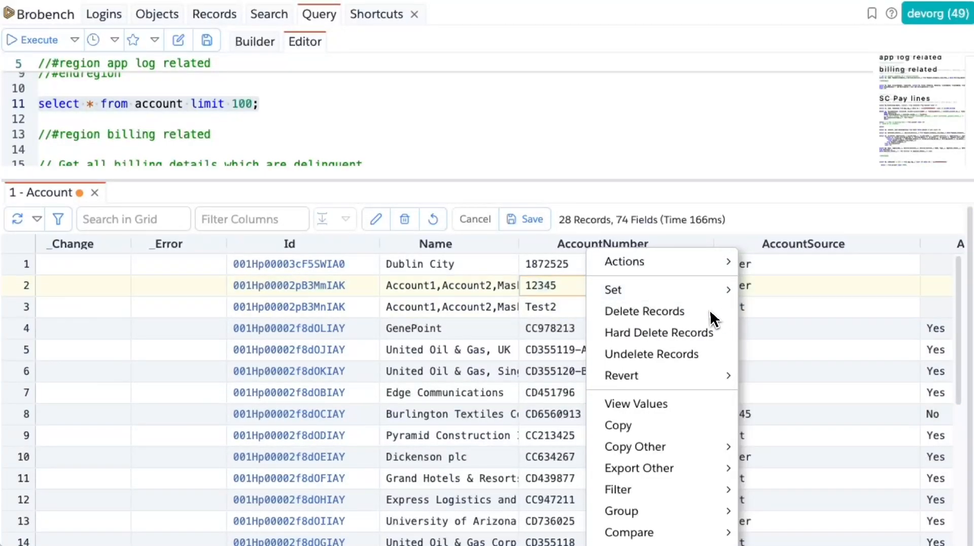
Set the blank AccountNumber cells of the account records in rows 15 to 18 to the new value "<unknown>".
drag(554, 272, 556, 307)
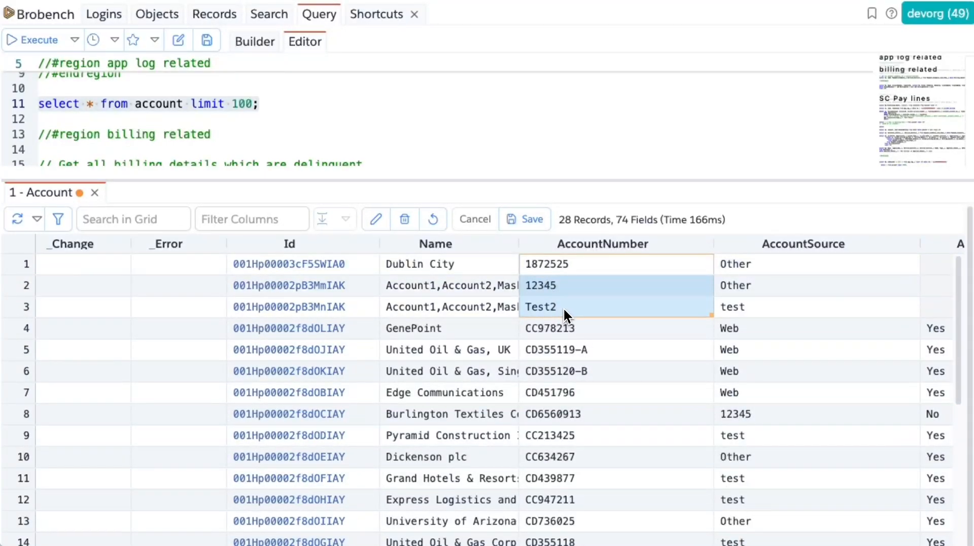
click(563, 307)
scroll(619, 355, down, 5)
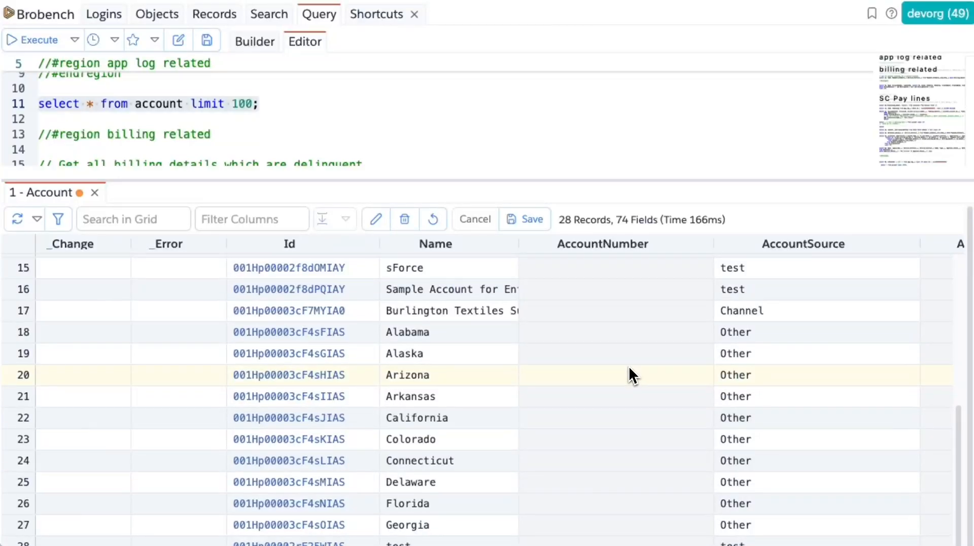
scroll(630, 366, up, 2)
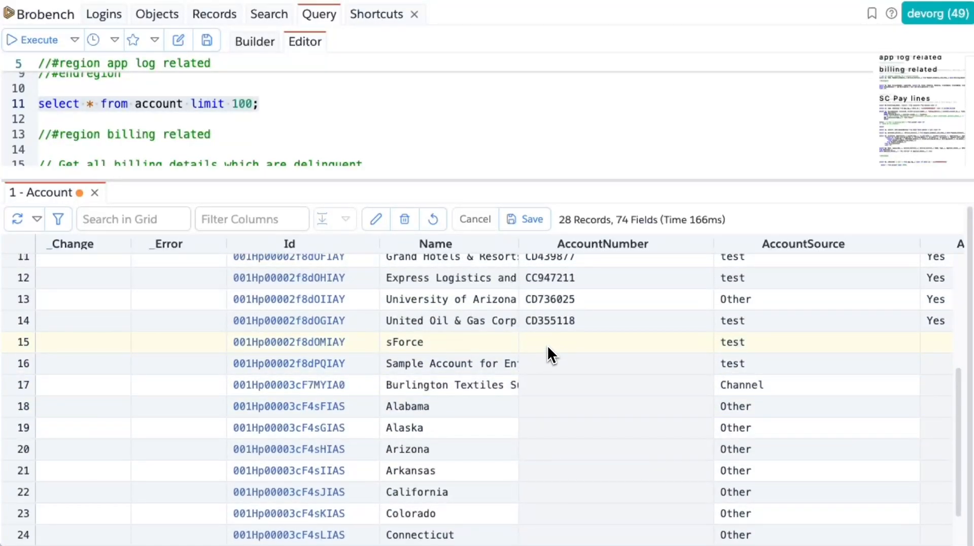
drag(546, 342, 551, 405)
right_click(554, 400)
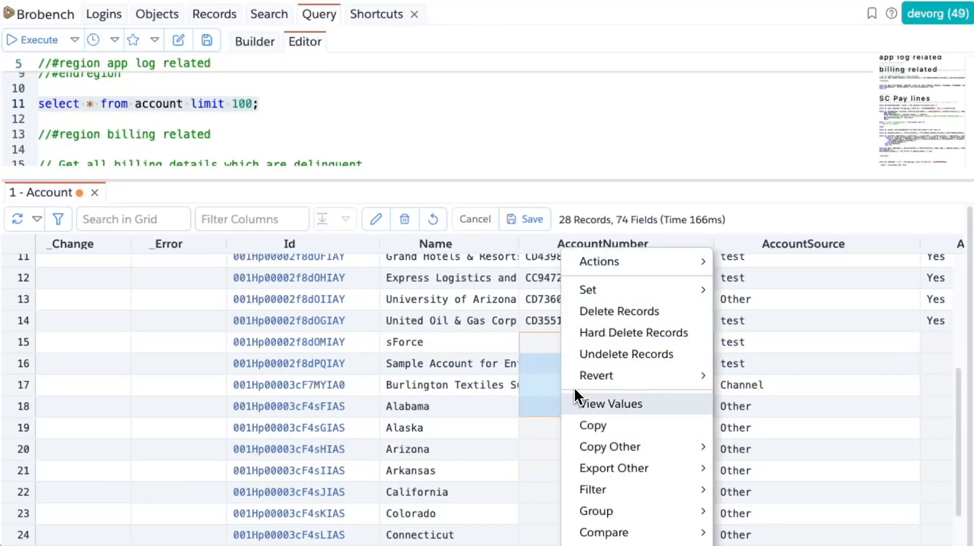
mouse_move(668, 292)
click(737, 297)
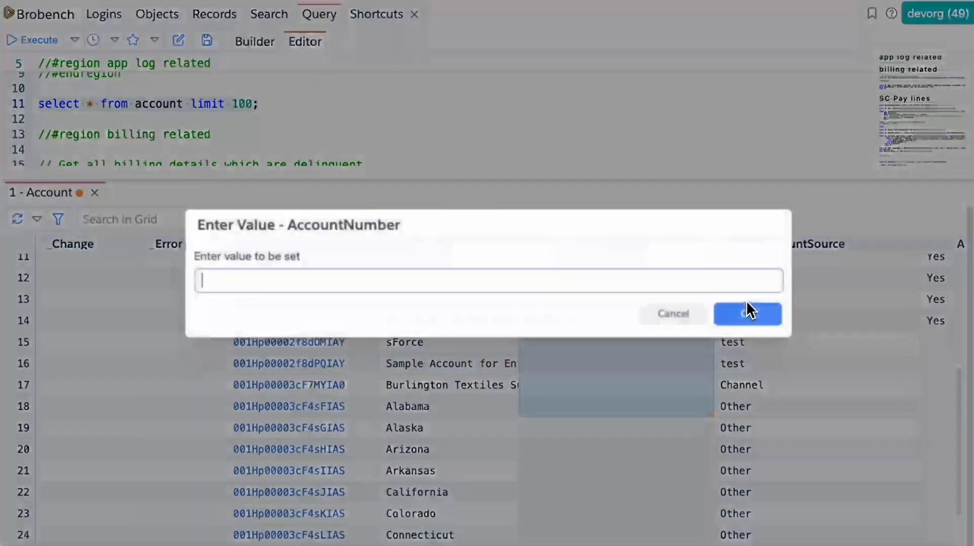
text(<u)
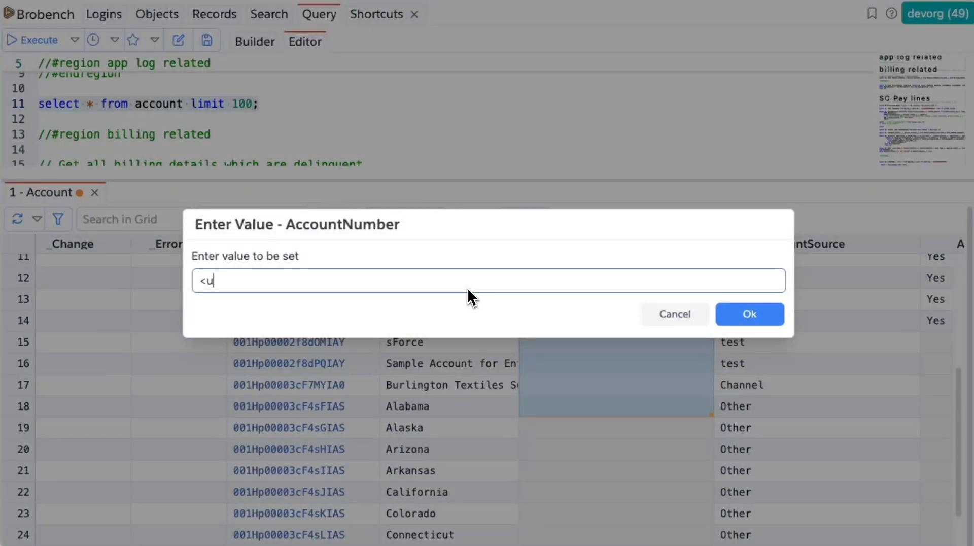
text(nknown>)
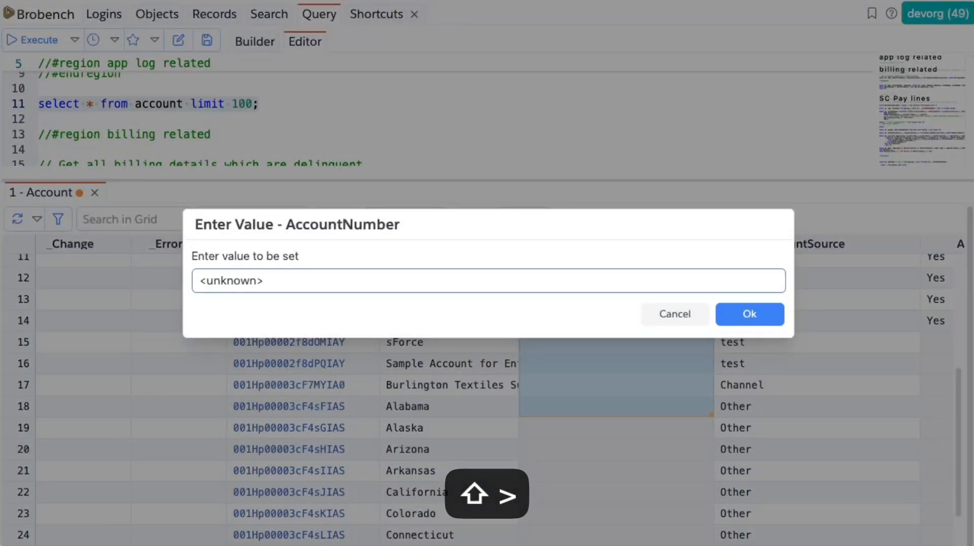
click(749, 314)
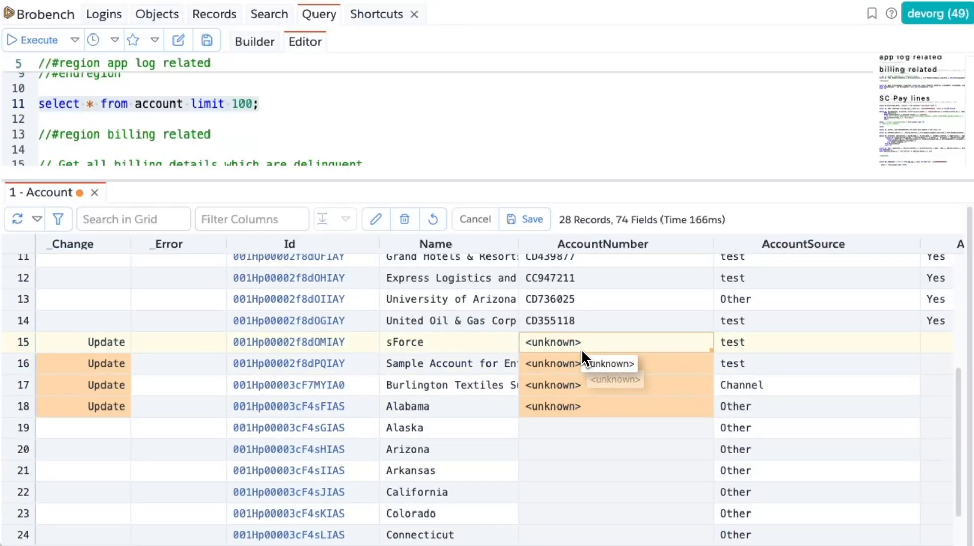
Set both the AccountNumber and AccountSource cells in rows 15 and 16 to the new value "<unkonwn>" in one operation.
click(488, 347)
drag(488, 346, 756, 403)
click(756, 403)
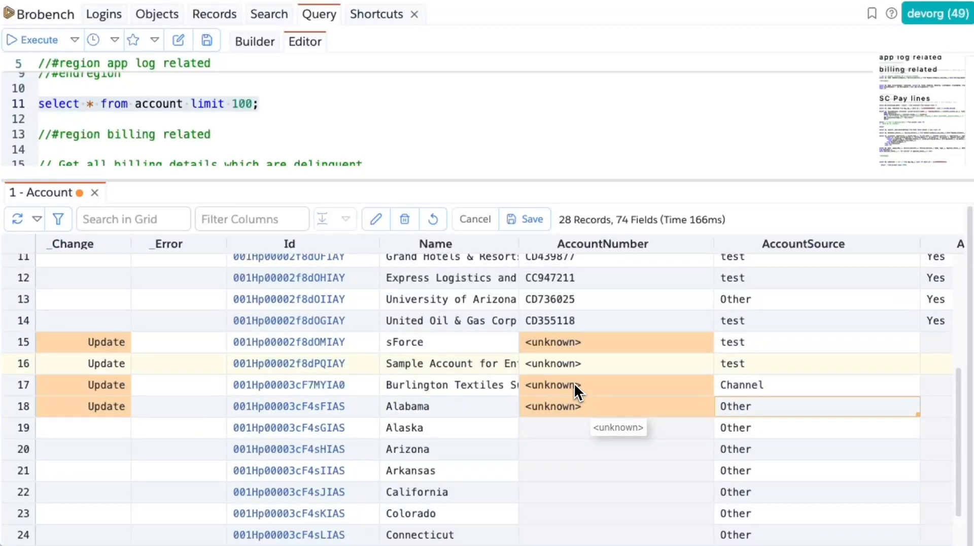
drag(572, 349, 737, 362)
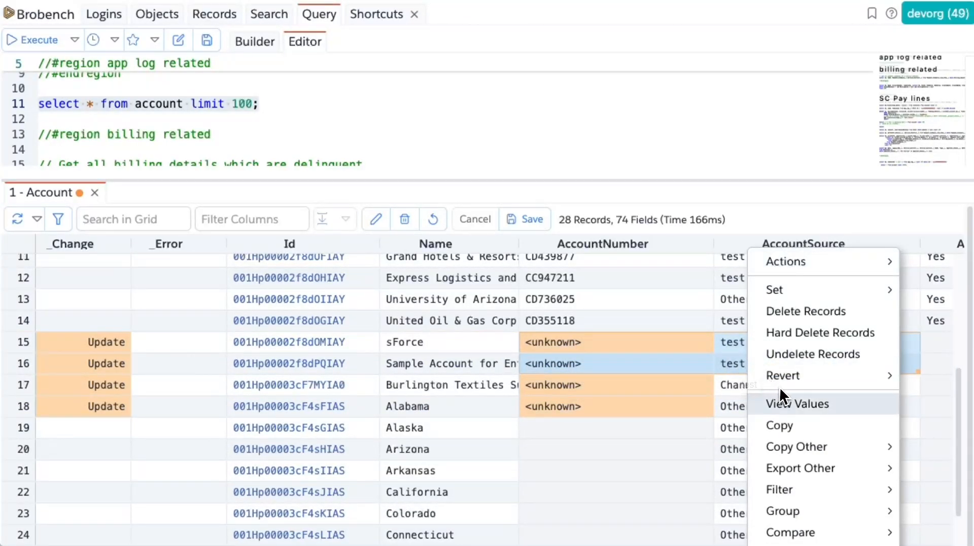
mouse_move(812, 298)
click(738, 299)
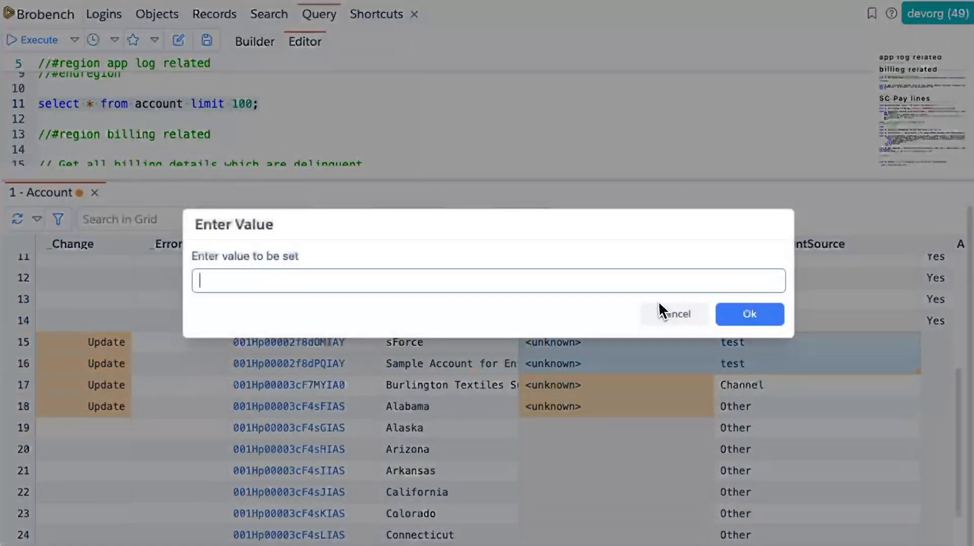
text(<unkon)
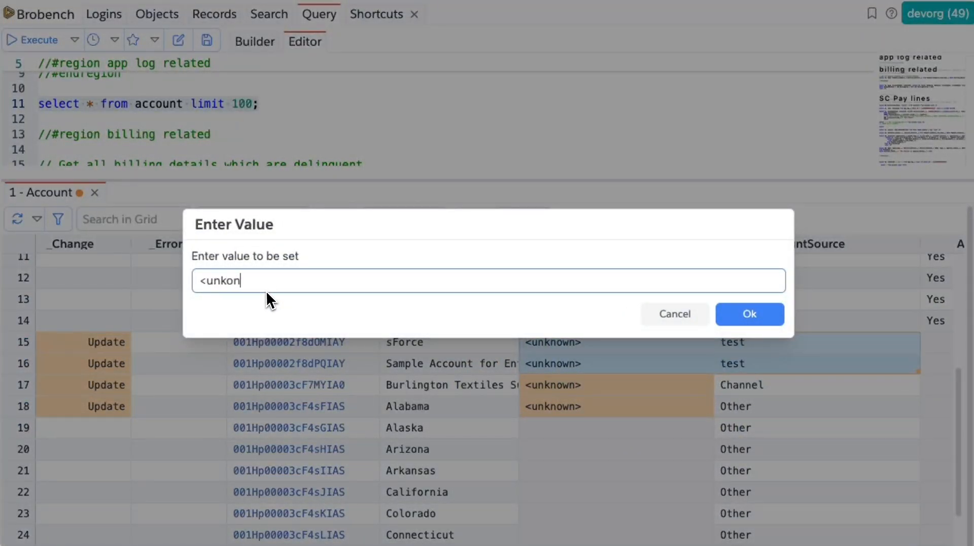
text(wn>)
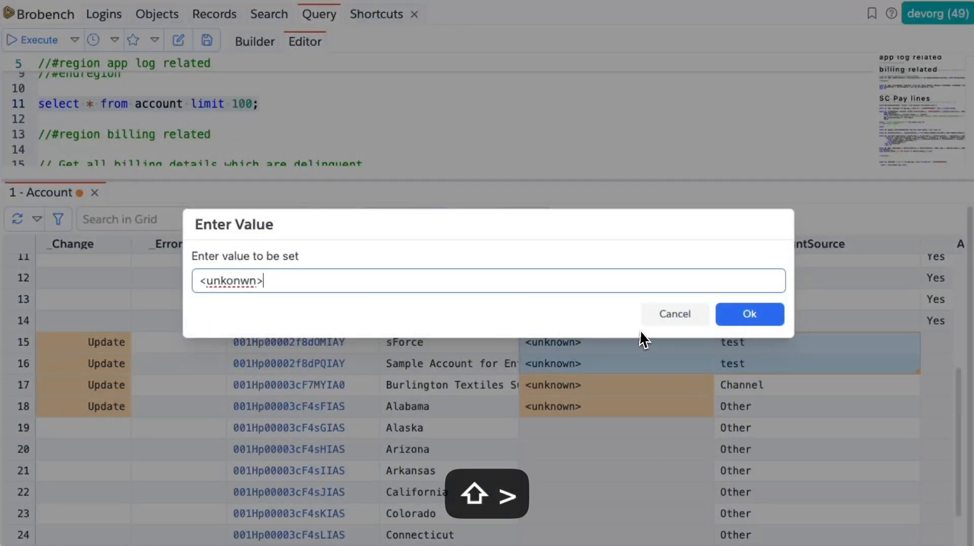
click(739, 323)
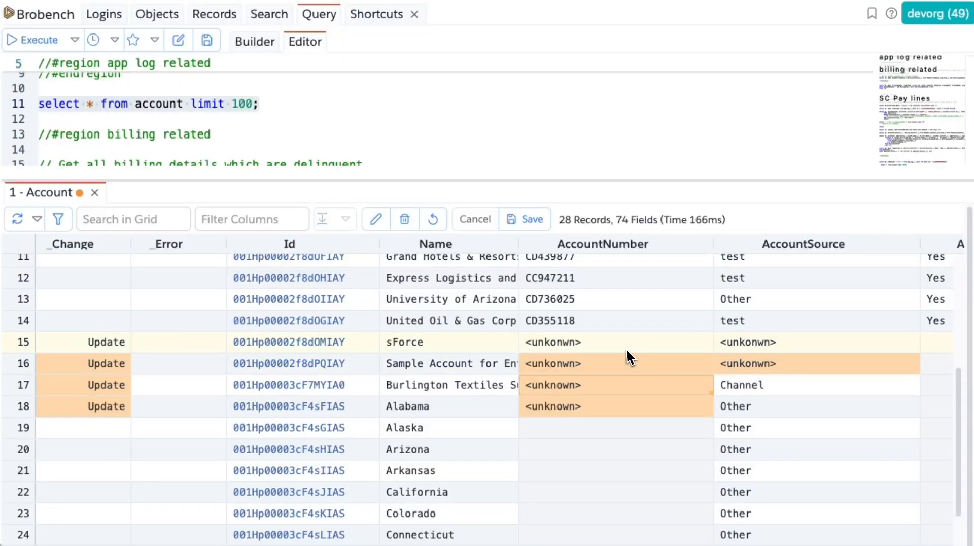
Set the AccountSource cells of the account records in rows 15 and 16 to Null.
right_click(614, 343)
mouse_move(709, 287)
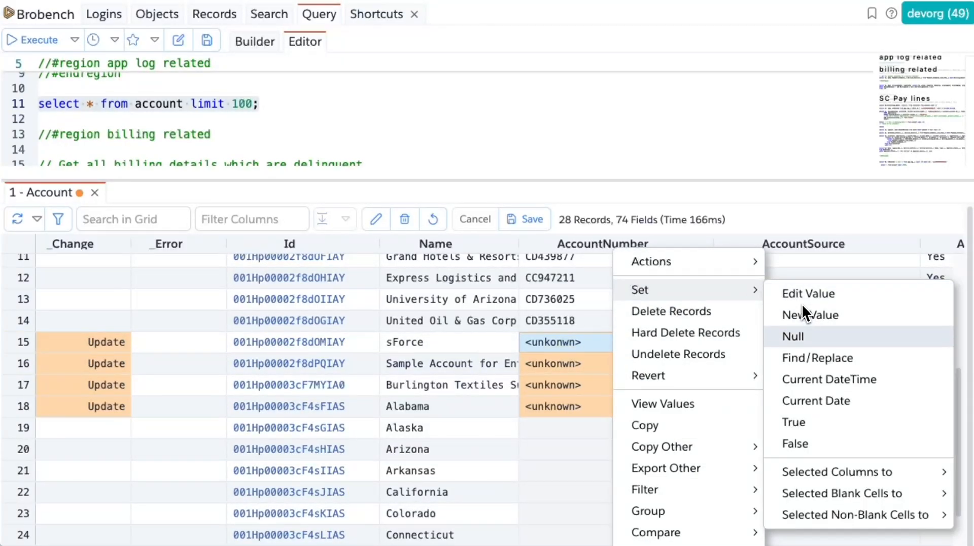
click(594, 364)
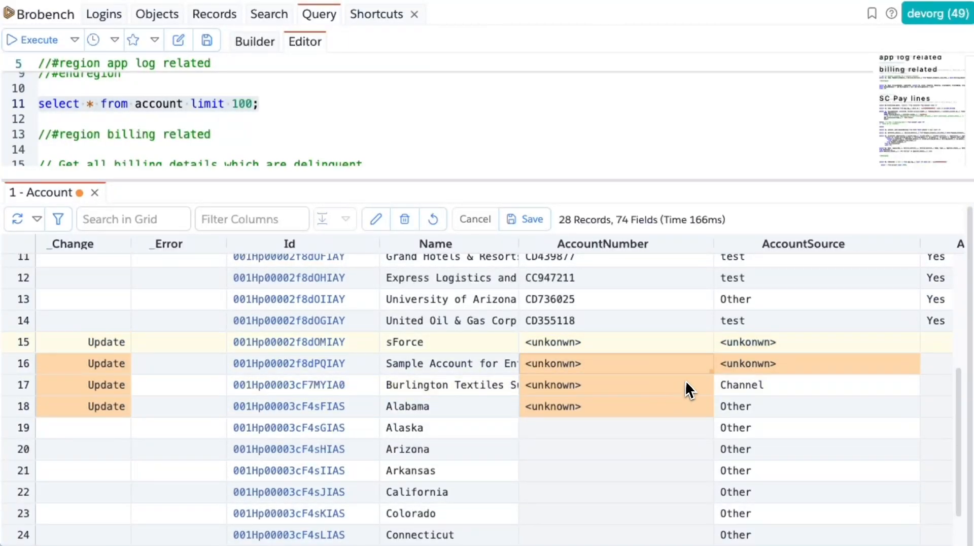
click(794, 364)
right_click(792, 363)
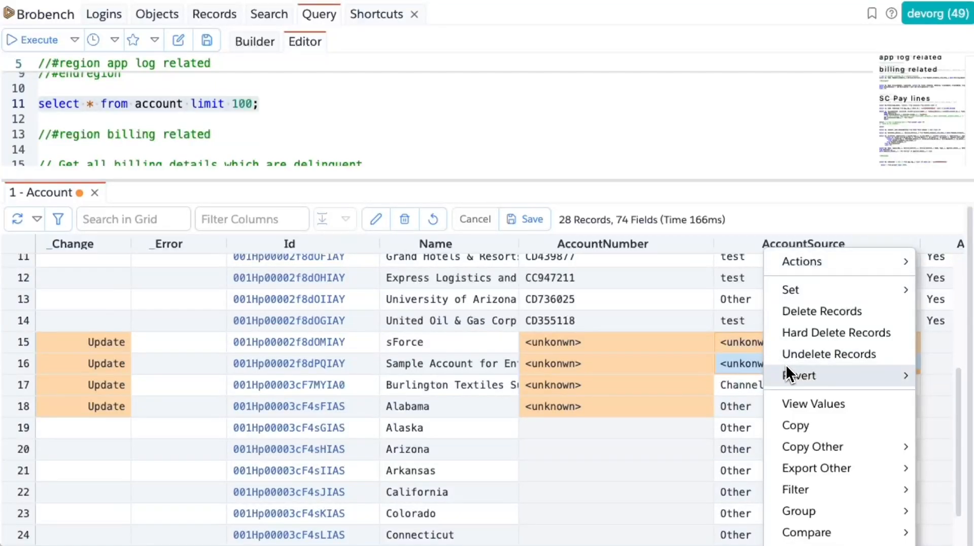
mouse_move(768, 293)
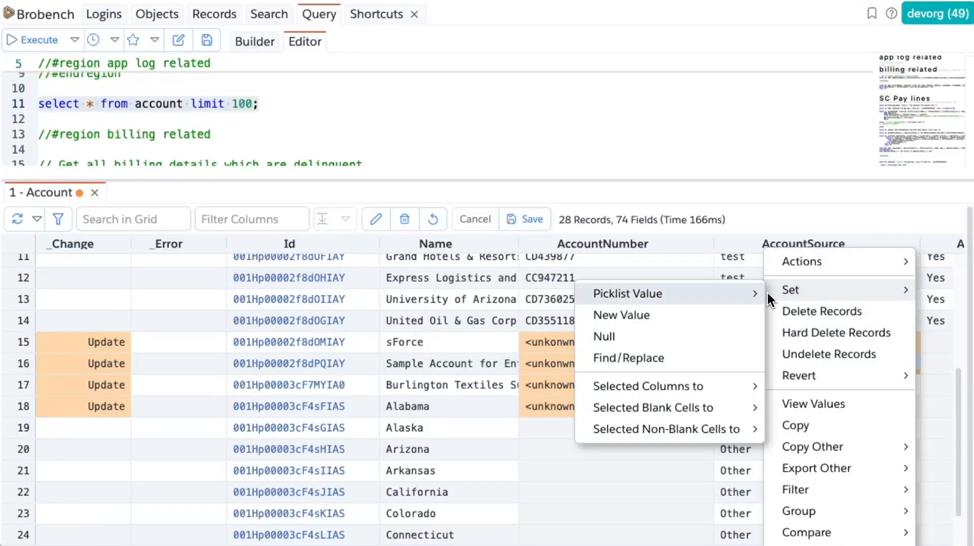
click(672, 336)
click(743, 380)
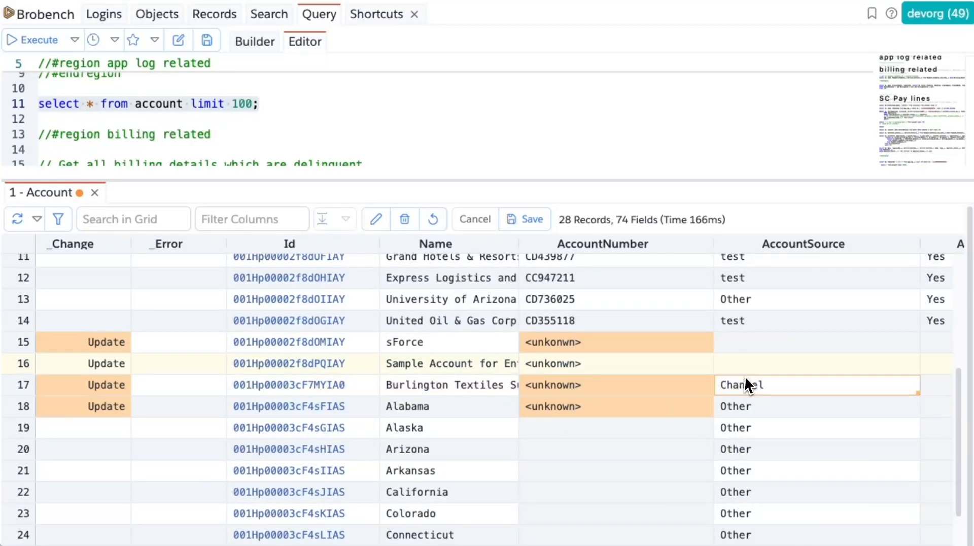
Set the AccountSource cells in rows 15 and 16 to the picklist value Other.
click(627, 344)
right_click(626, 343)
mouse_move(680, 292)
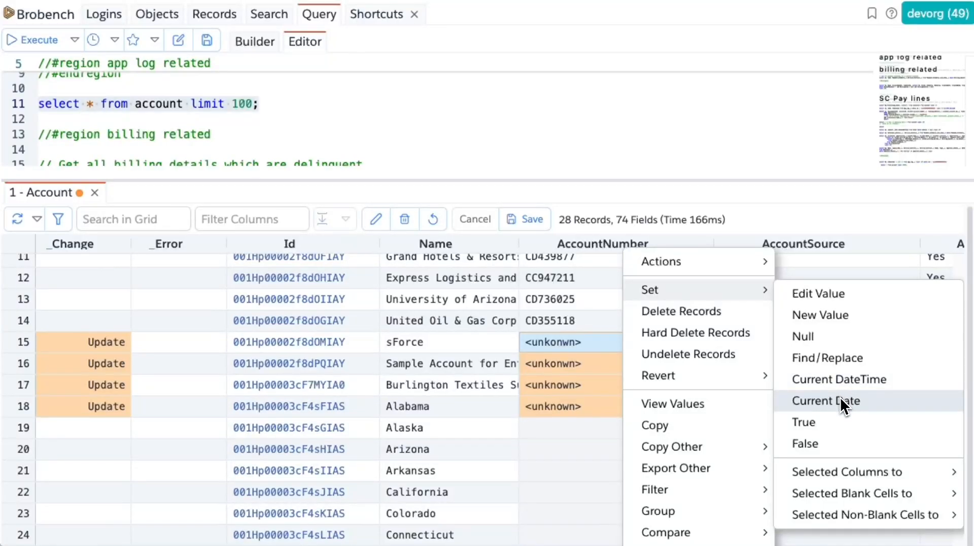
click(581, 424)
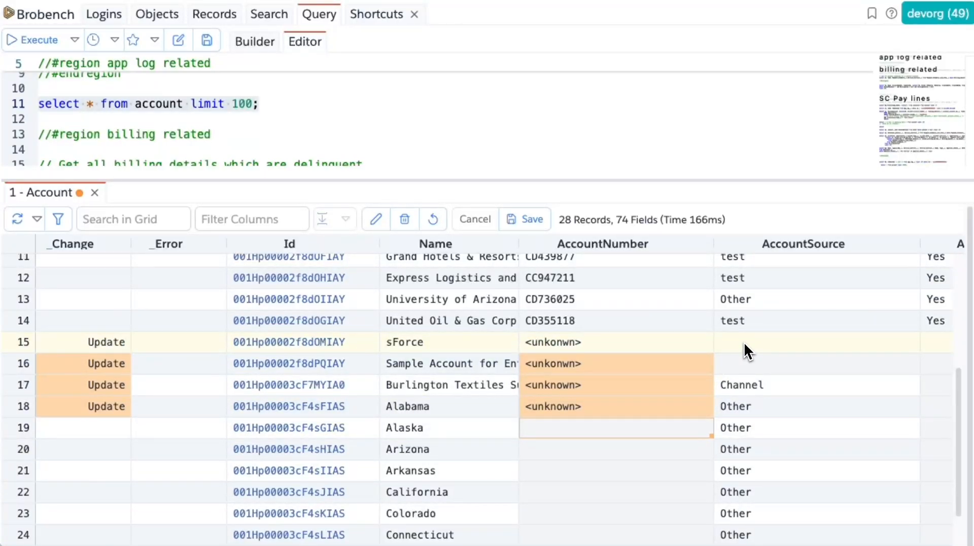
drag(743, 340, 745, 354)
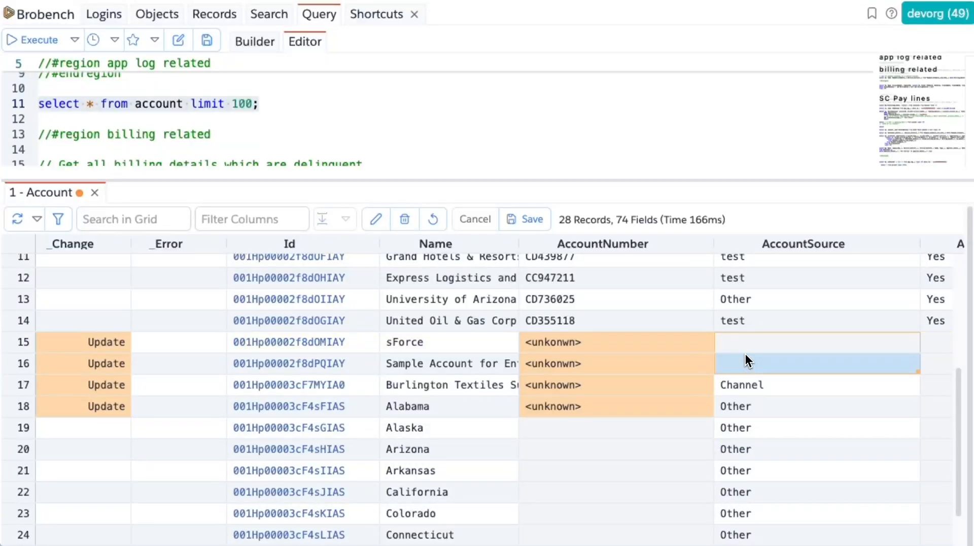
right_click(751, 353)
mouse_move(826, 293)
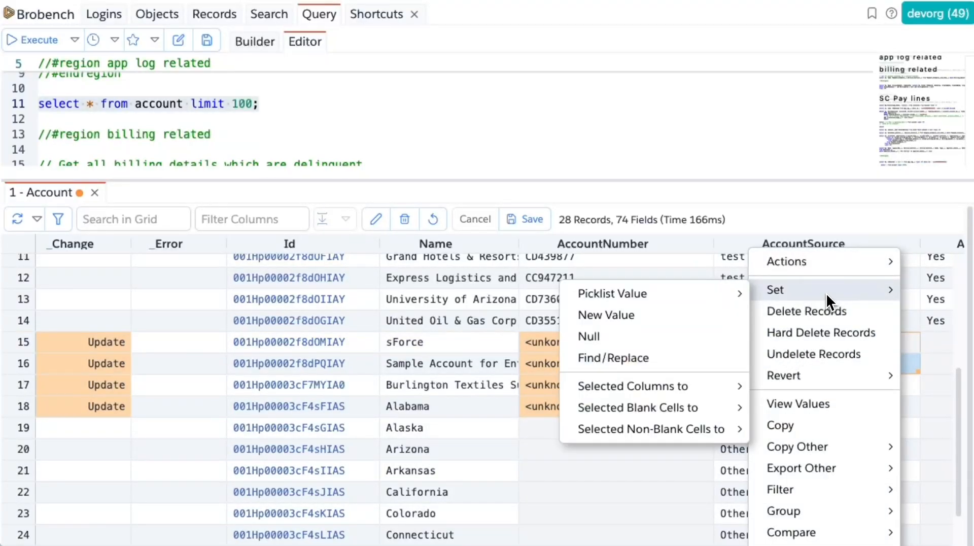
mouse_move(718, 301)
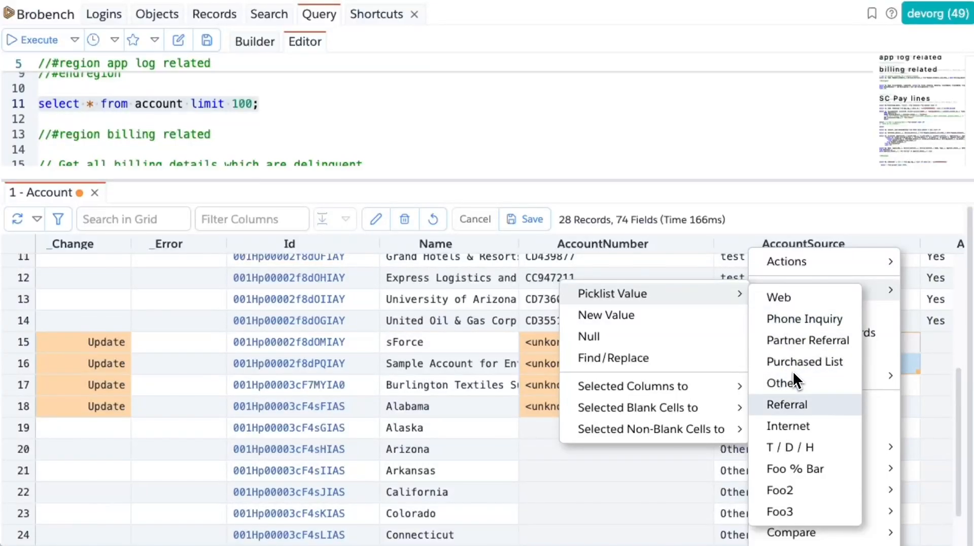
click(794, 388)
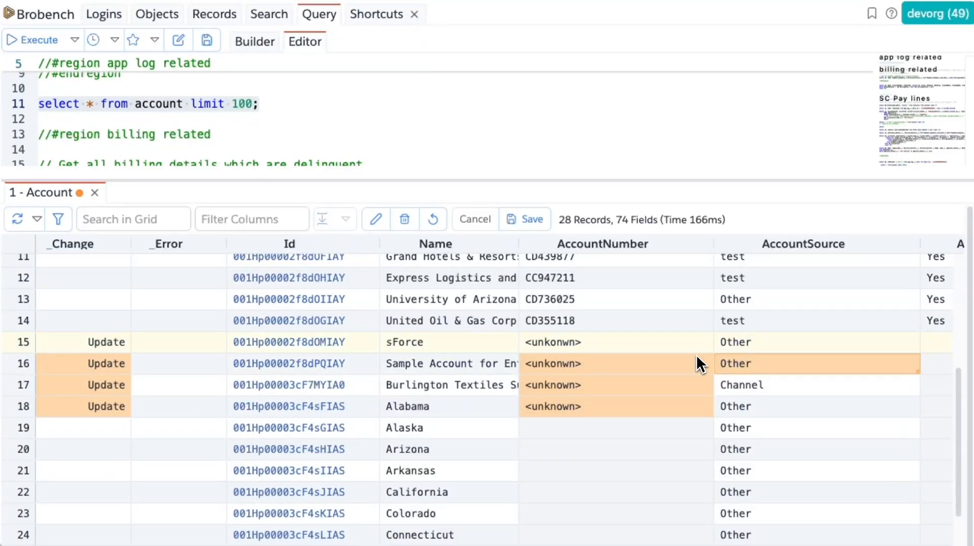
Save the staged updates to the account records in rows 15 to 18 and confirm saving.
click(673, 346)
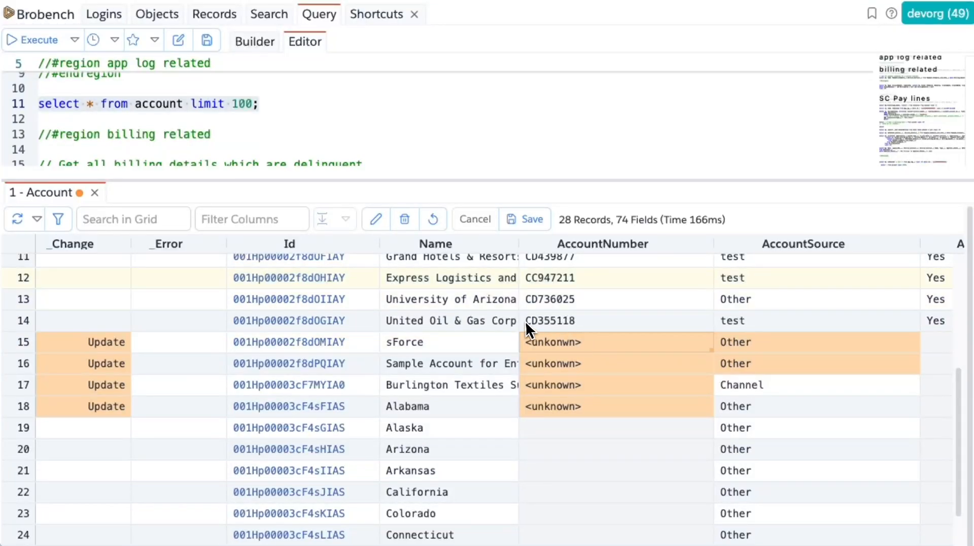
click(750, 357)
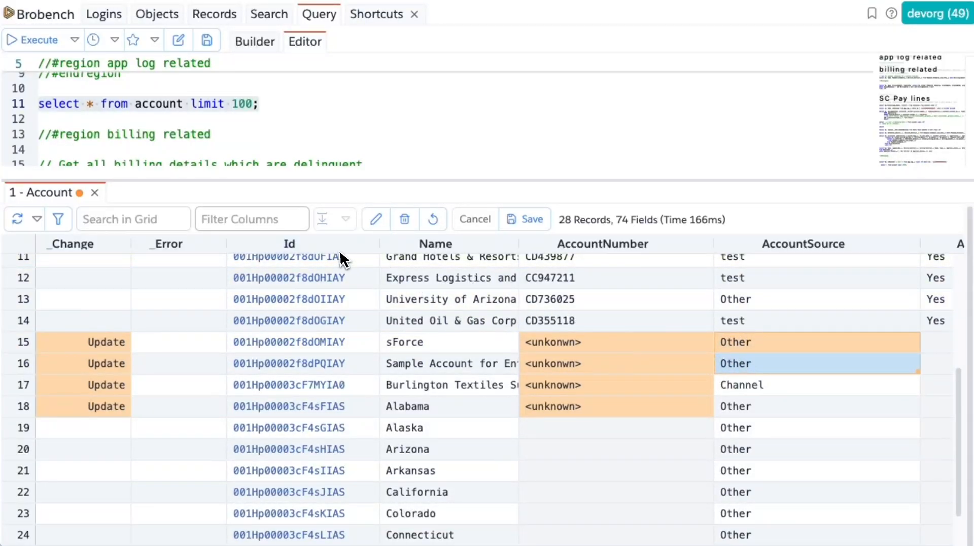
click(265, 224)
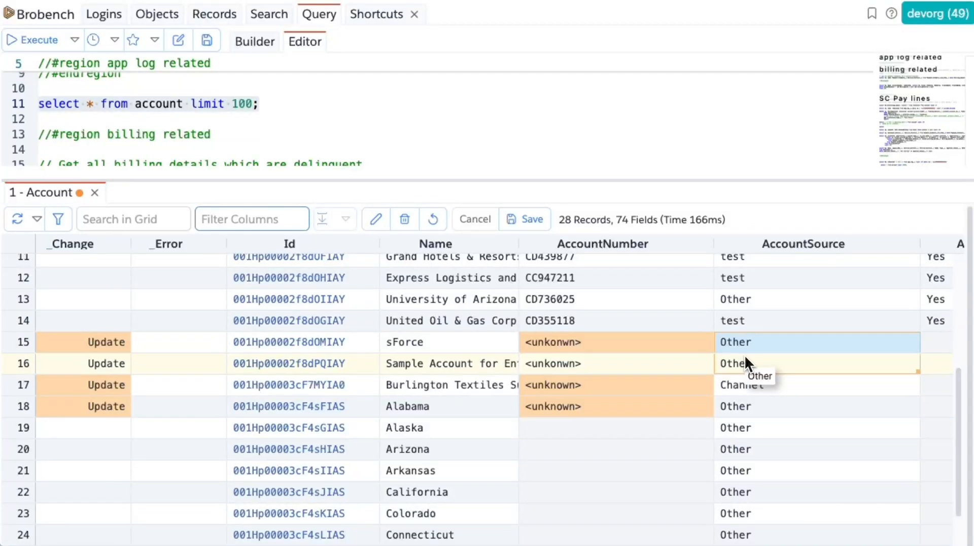
shift+click(728, 365)
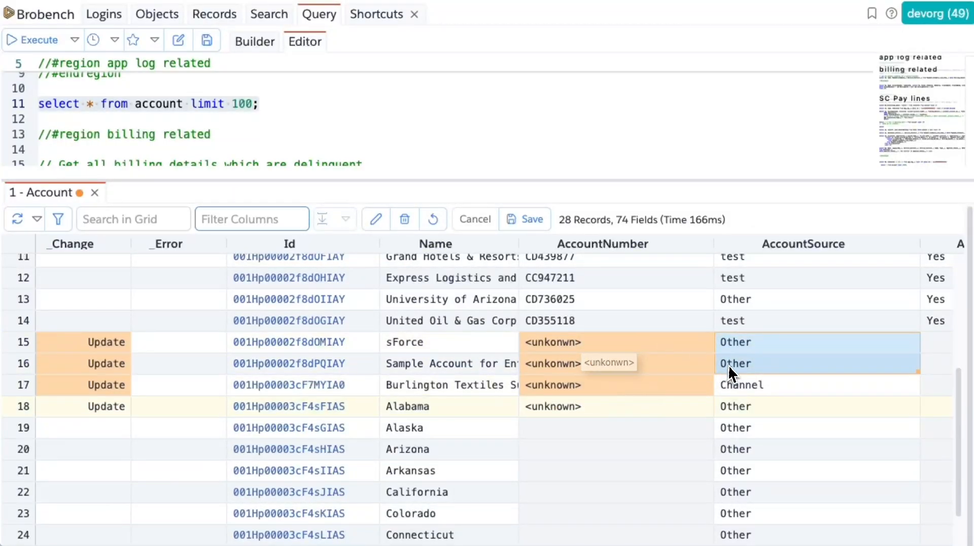
click(541, 228)
click(610, 310)
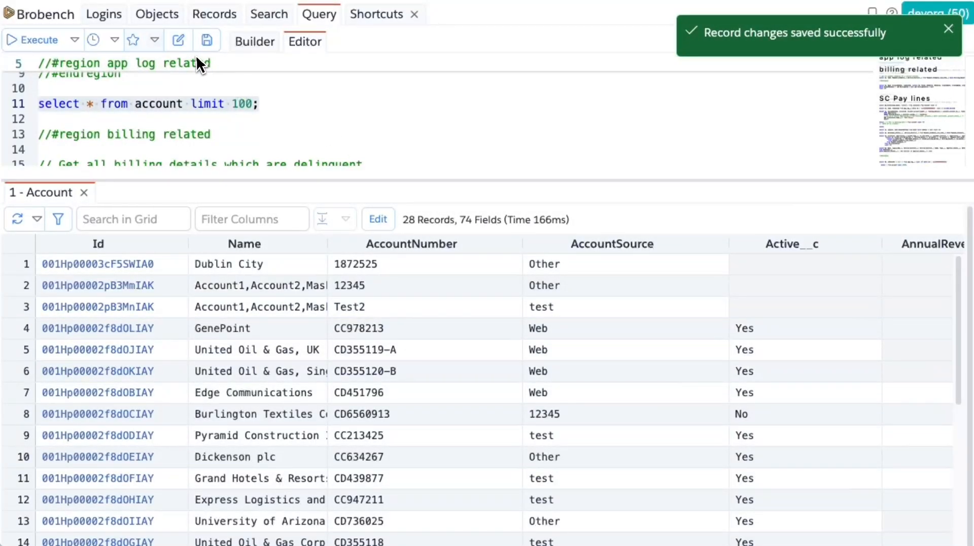
Search the objects list for "dl" and open the custom object DL_Test__c.
click(158, 19)
click(145, 60)
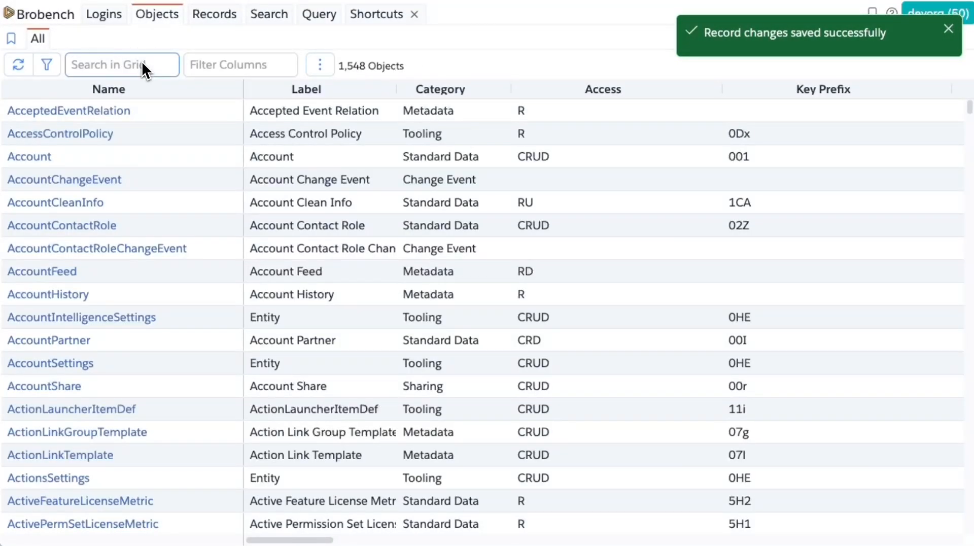
text(dl)
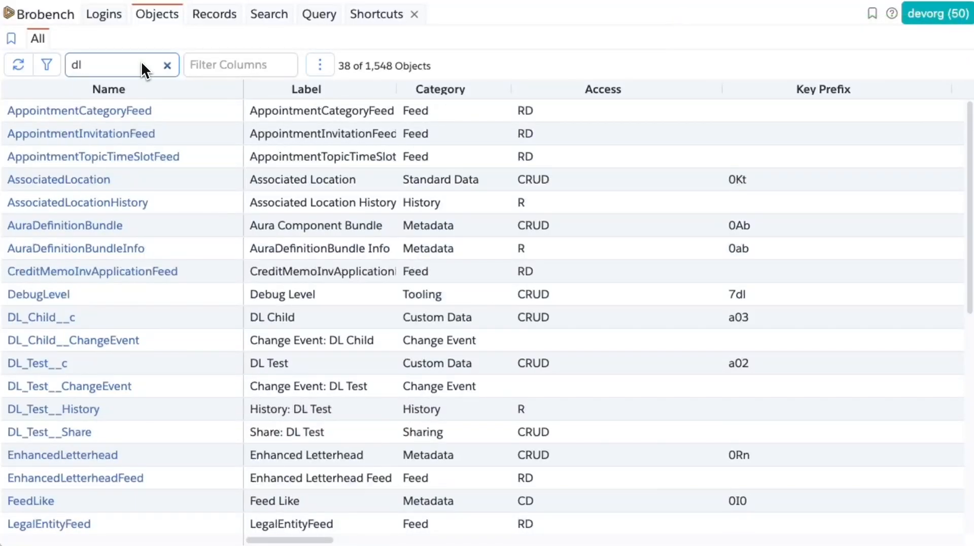
click(45, 363)
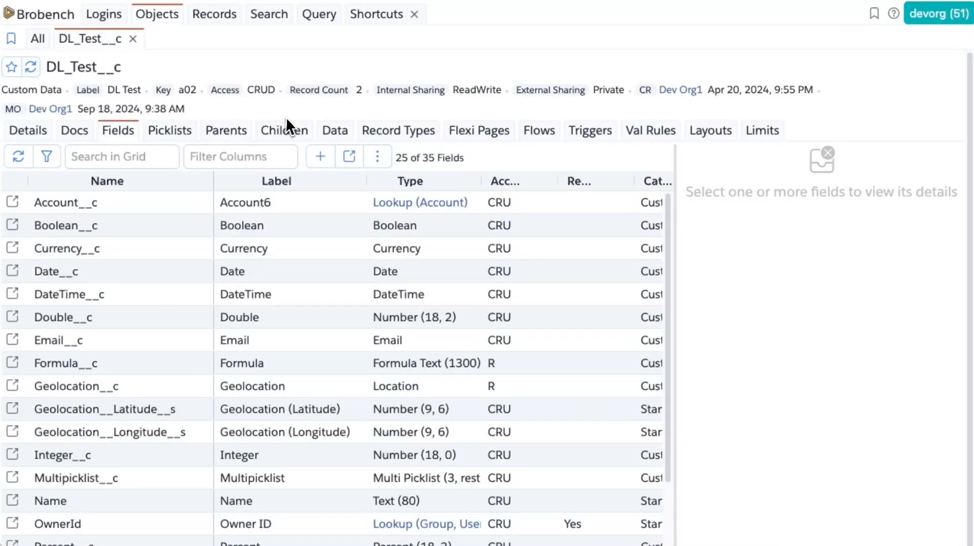
Copy the DL_Test__c object name and search its fields for "mul".
double_click(101, 68)
key(super+c)
click(108, 152)
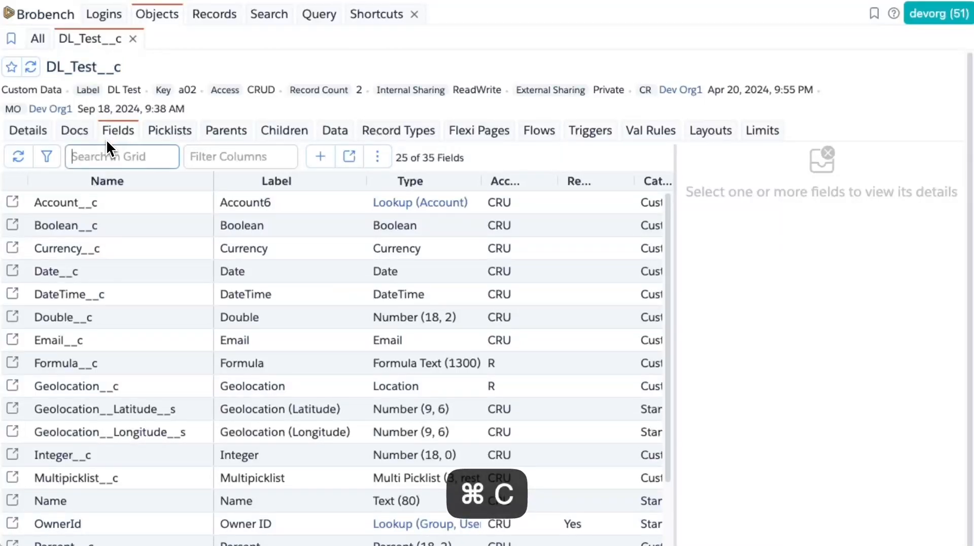
text(,ul)
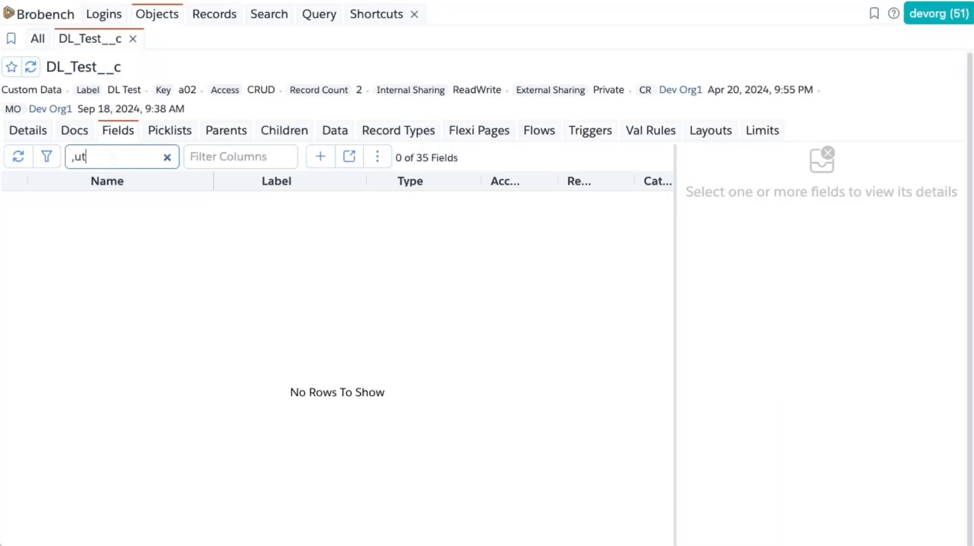
key(BackSpace)
key(BackSpace)
key(BackSpace)
text(mul)
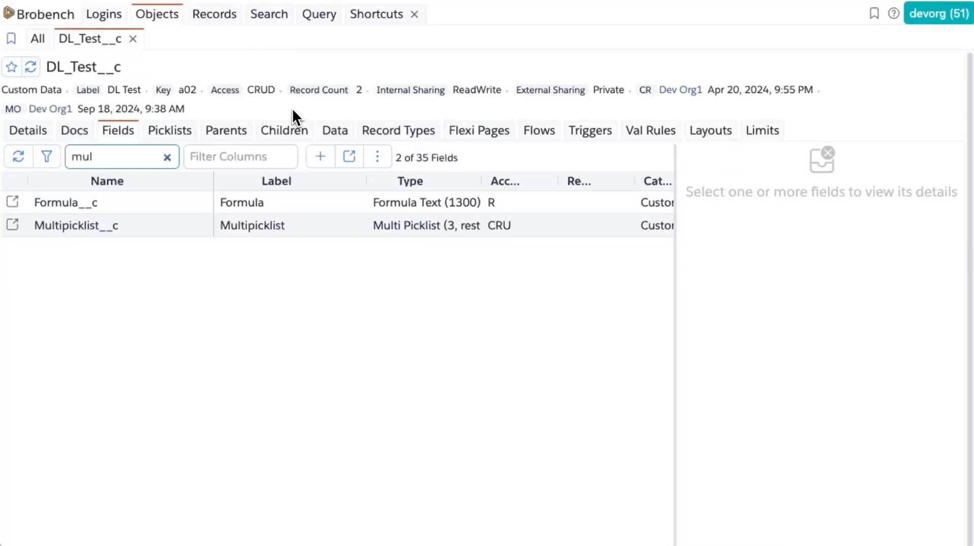
Write the query "select * from DL_Test__c" above the account query in the query editor and execute it.
click(311, 19)
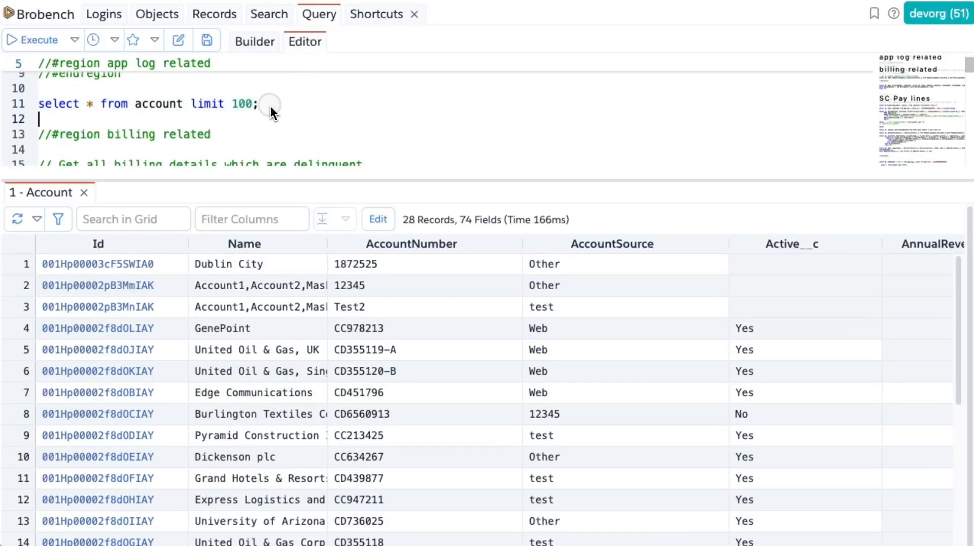
key(Up)
key(Up)
key(Return)
key(Up)
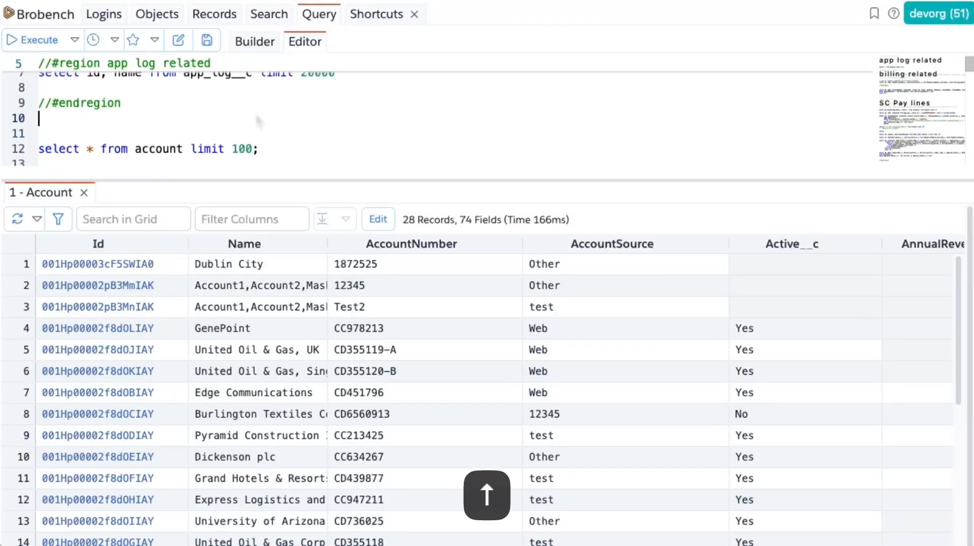
key(Return)
text(select )
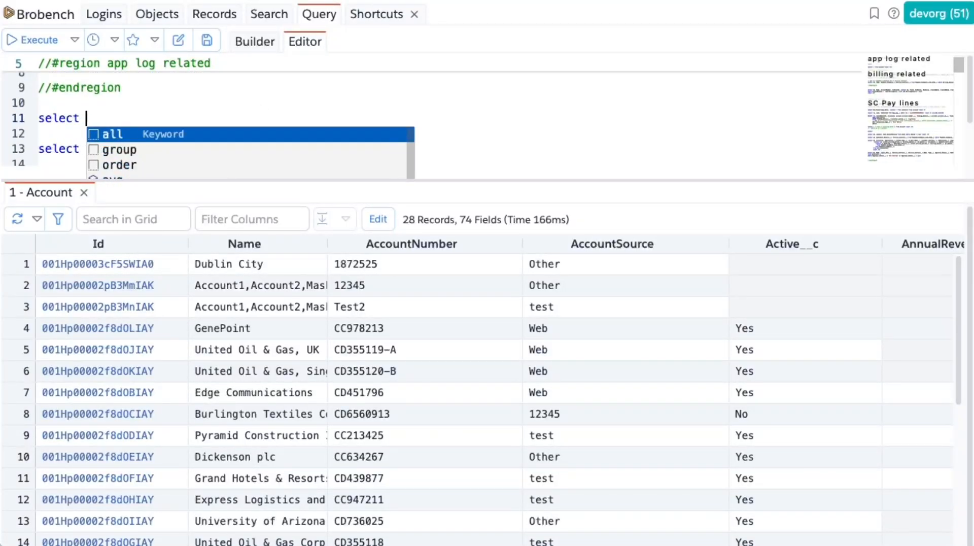
text(* from dl_ts)
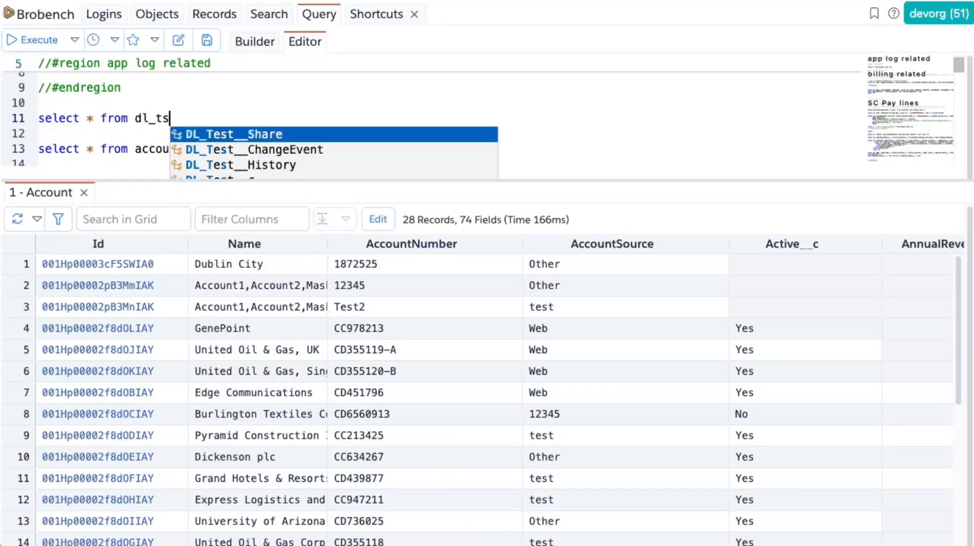
key(BackSpace)
text(estc)
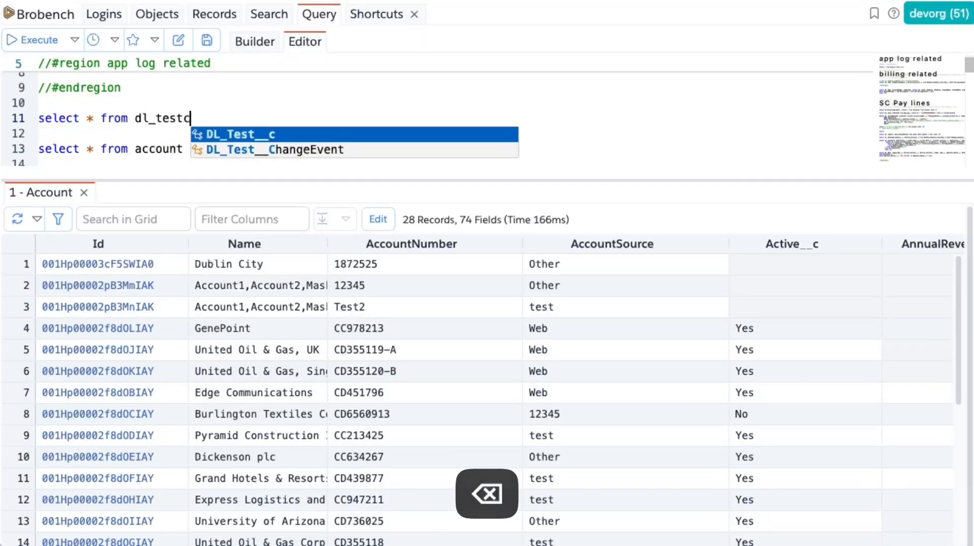
key(Return)
key(super+Return)
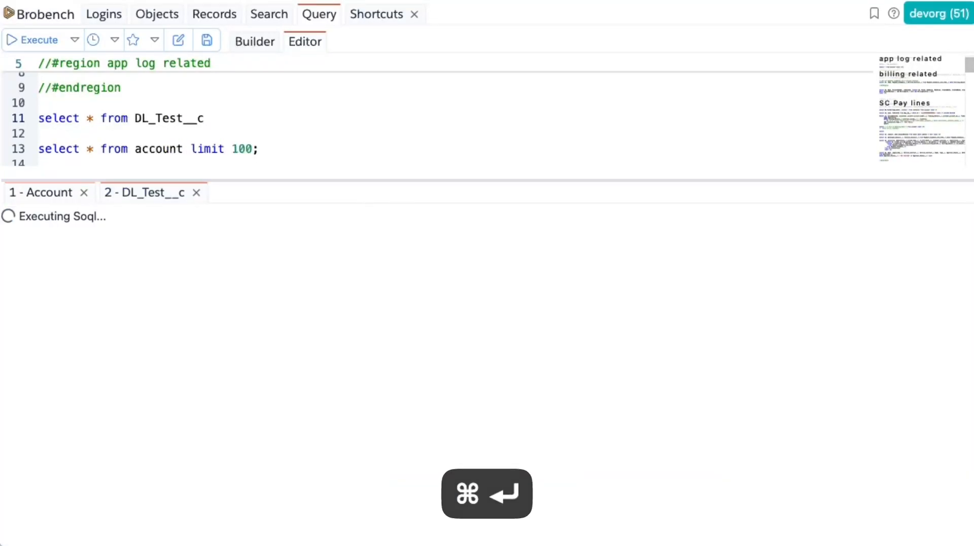
Filter the DL_Test__c result columns by "mu", with Multipicklist__c widened, and switch the results grid to edit mode.
click(269, 226)
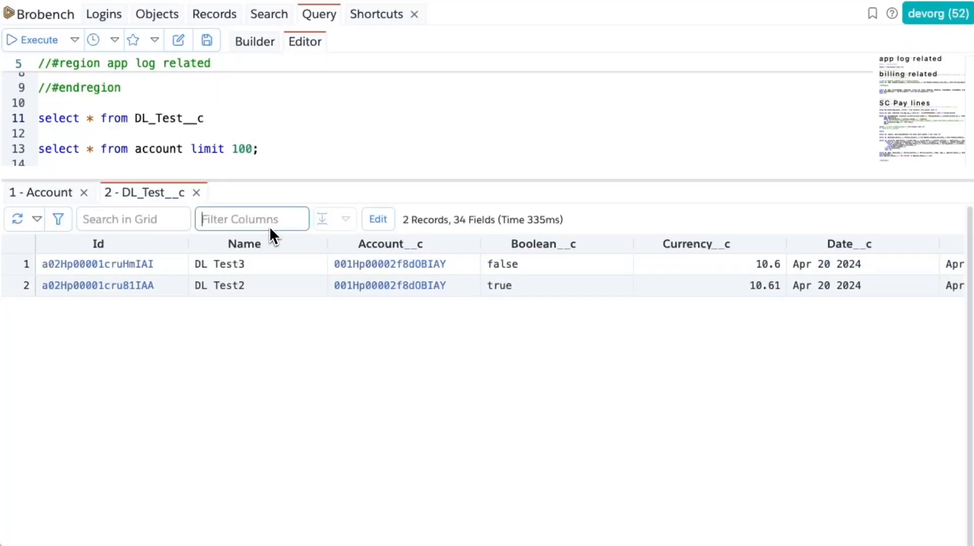
text(mu)
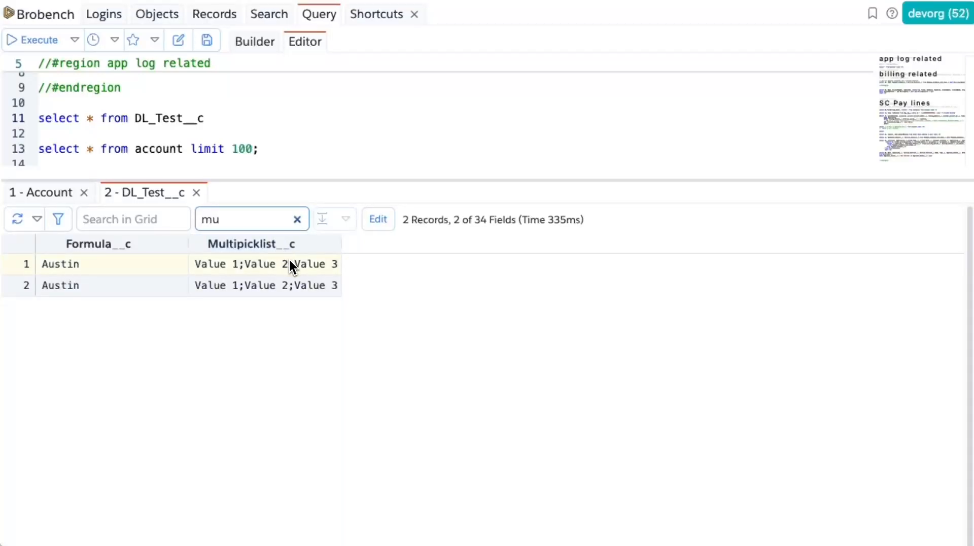
drag(289, 258, 461, 254)
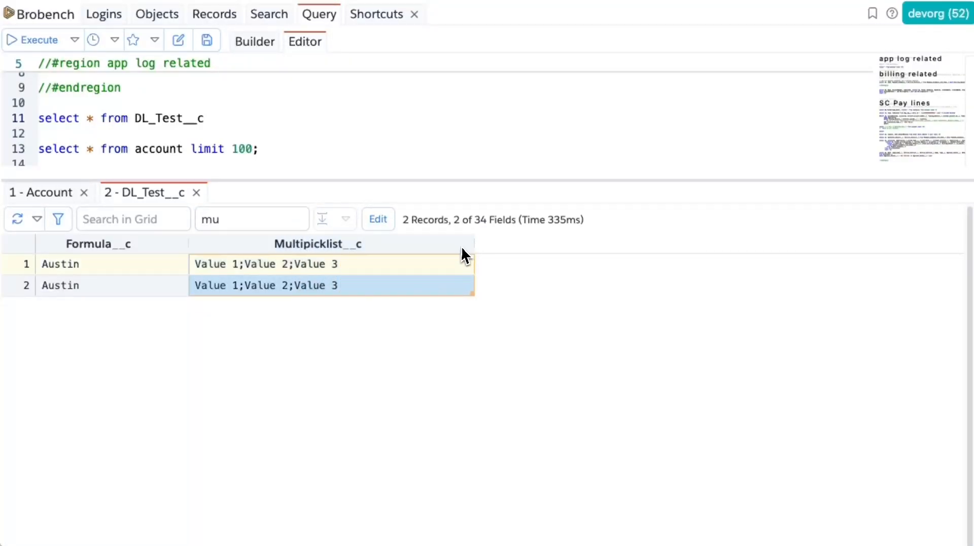
click(363, 265)
click(374, 222)
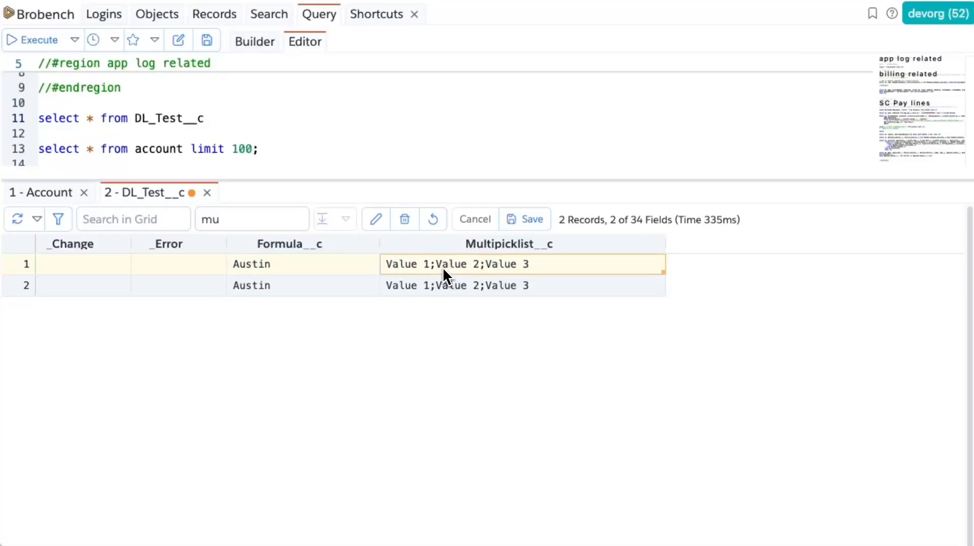
Examine the options for setting, adding and removing picklist values on the Multipicklist__c cells, for one row and for both rows.
right_click(476, 272)
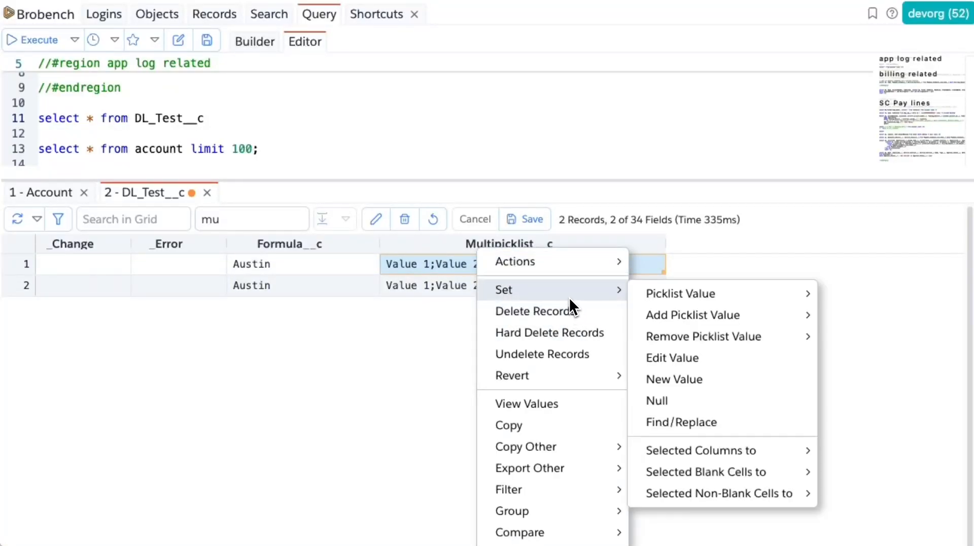
mouse_move(567, 298)
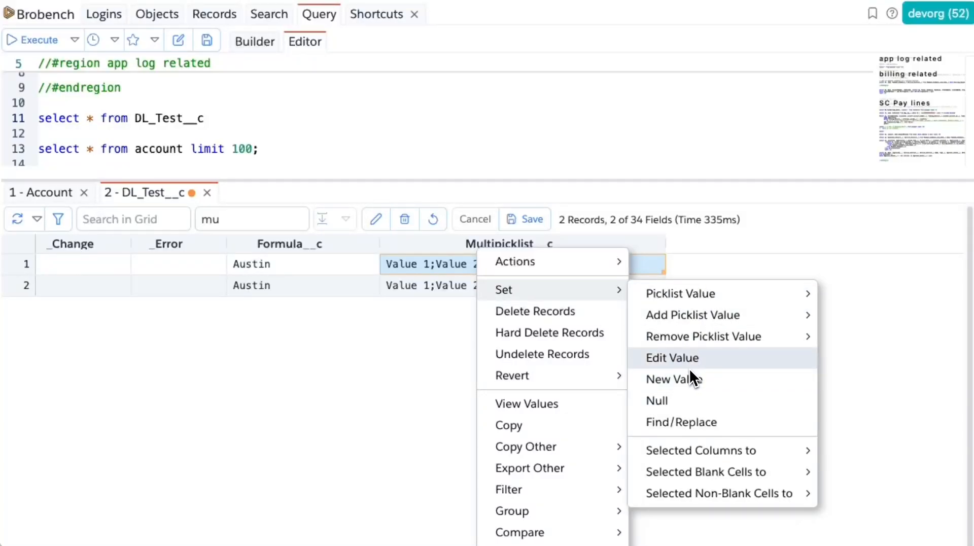
click(452, 354)
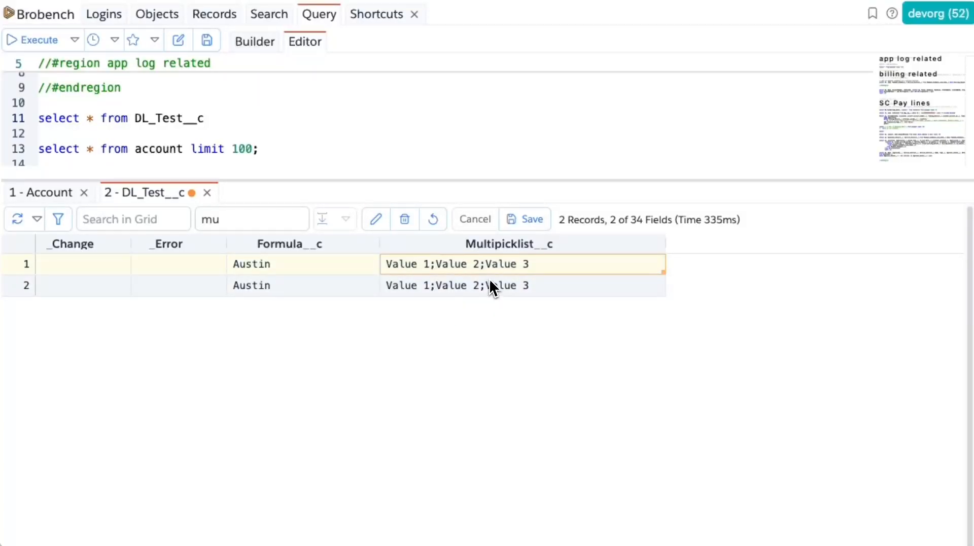
click(510, 286)
right_click(512, 280)
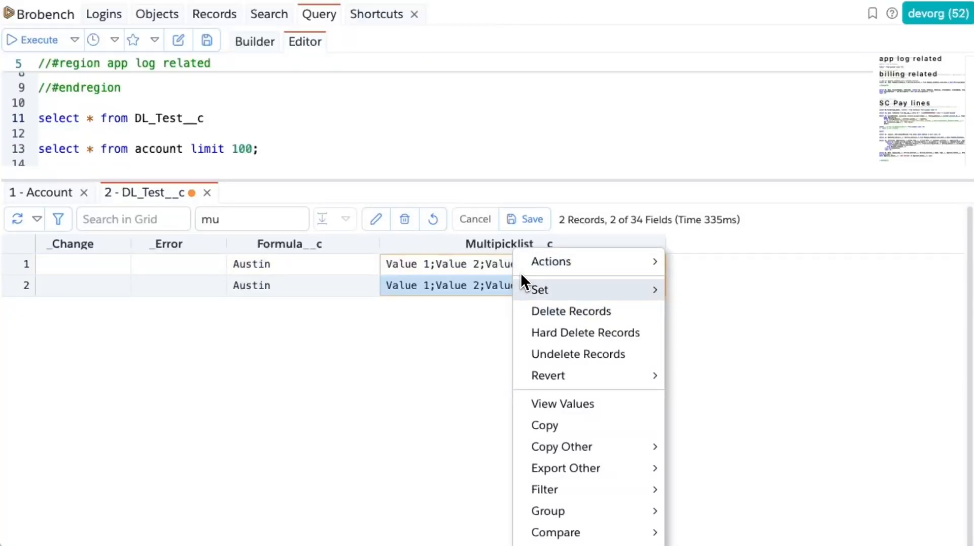
mouse_move(730, 318)
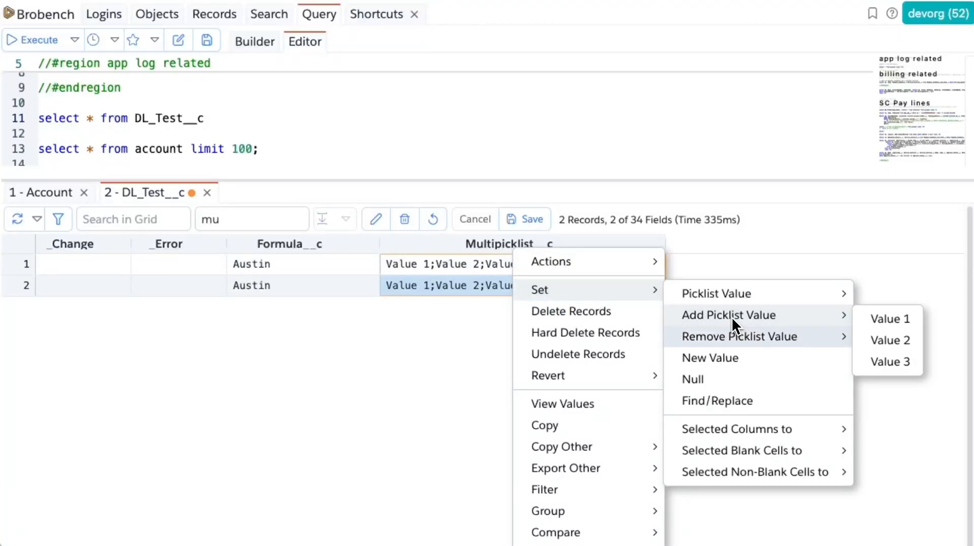
mouse_move(737, 335)
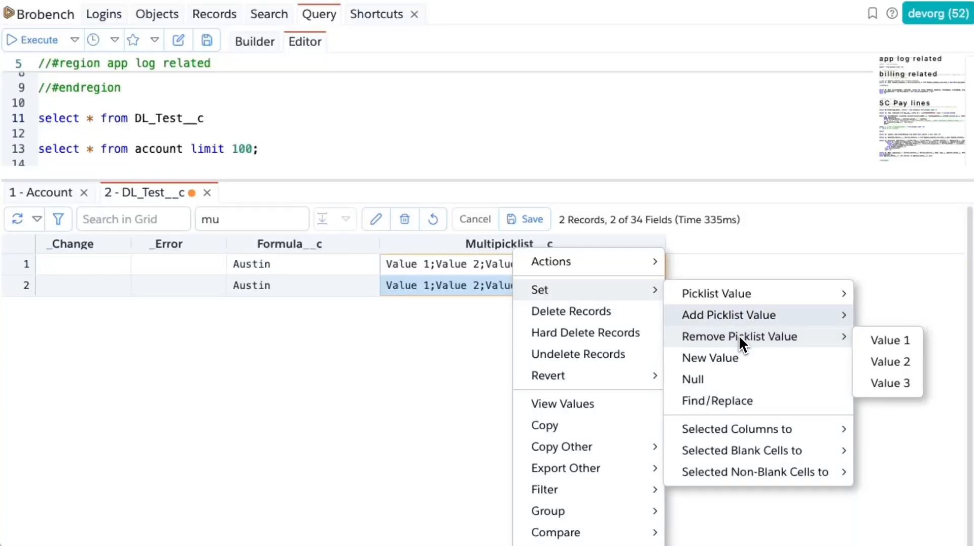
mouse_move(735, 295)
key(Escape)
key(Escape)
key(Escape)
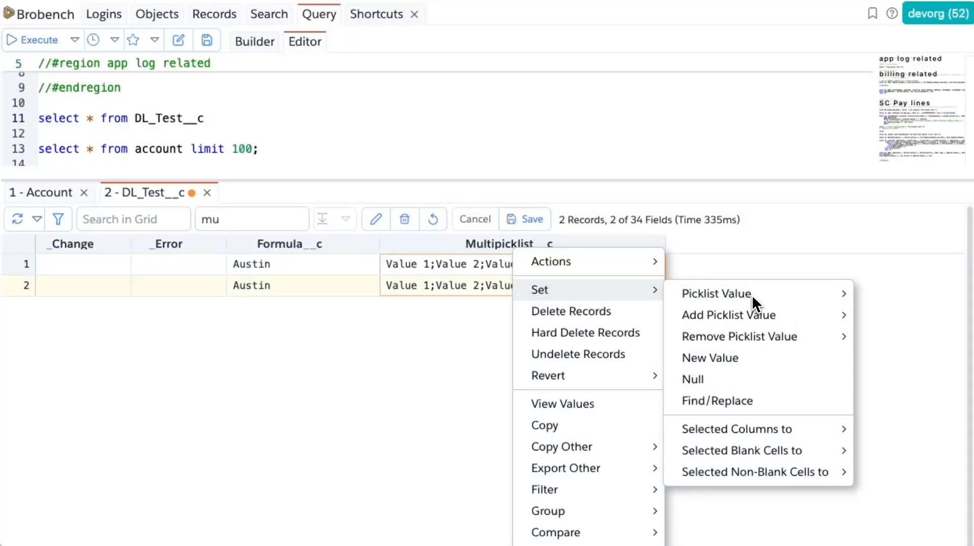
Set the Multipicklist__c cell in row 1 to the picklist value Value 1.
right_click(457, 265)
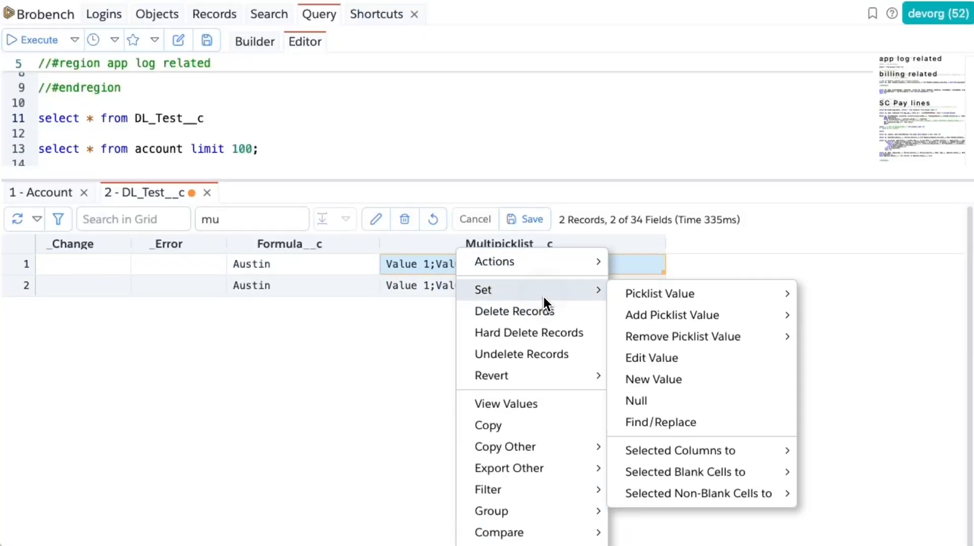
mouse_move(642, 294)
click(825, 296)
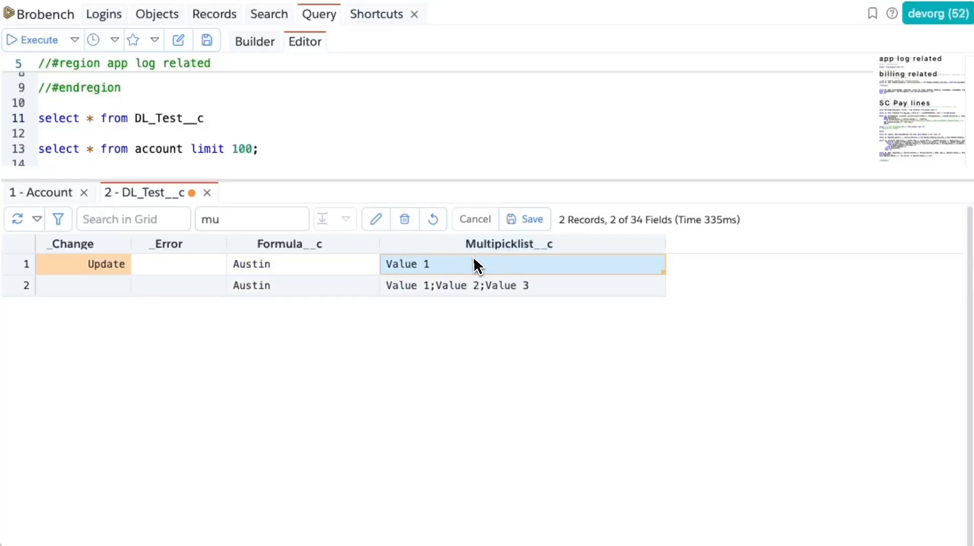
Revert all staged changes in the DL_Test__c results and confirm the revert.
click(433, 222)
click(443, 268)
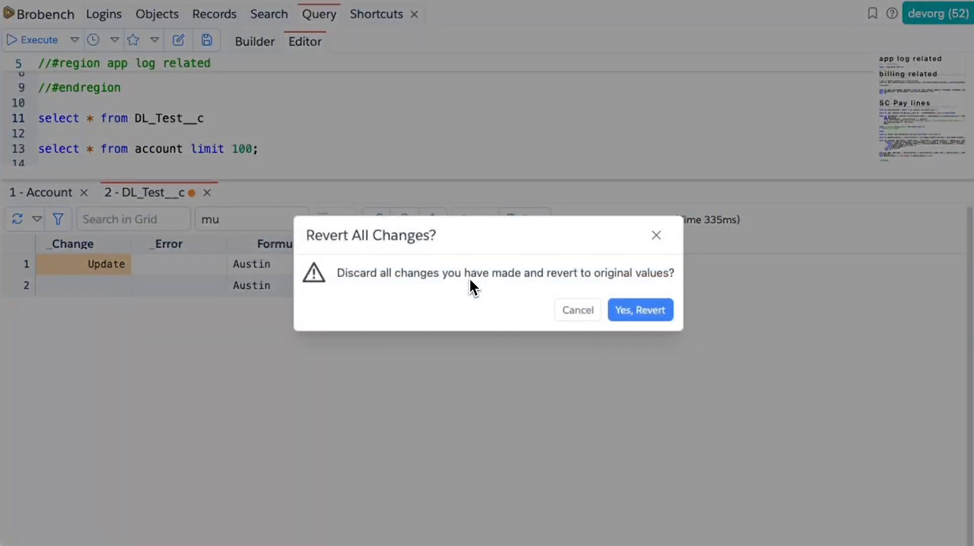
click(617, 310)
Remove the picklist value Value 2 from the Multipicklist__c cell in row 1.
right_click(485, 266)
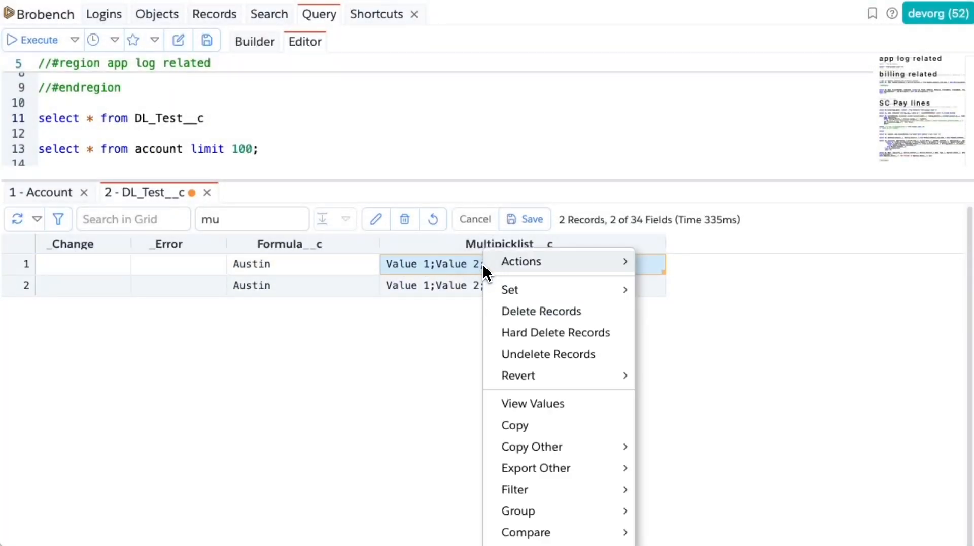
mouse_move(498, 286)
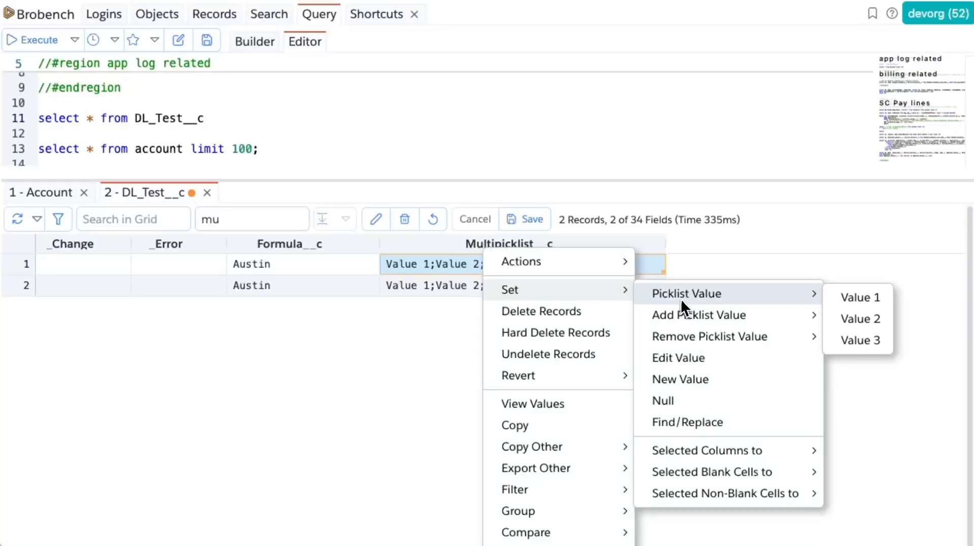
mouse_move(720, 333)
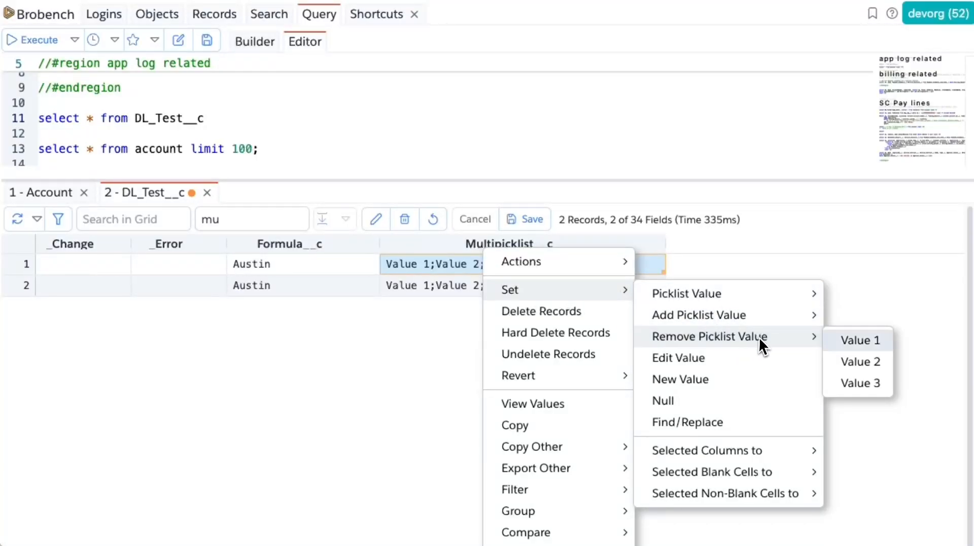
click(869, 360)
click(472, 291)
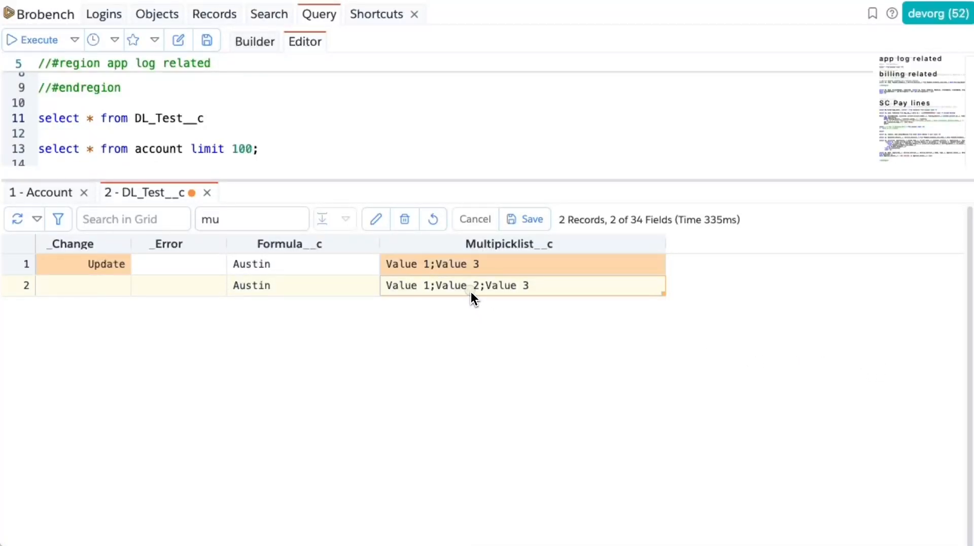
Add the picklist value Value 2 to the Multipicklist__c cell in row 1.
click(515, 270)
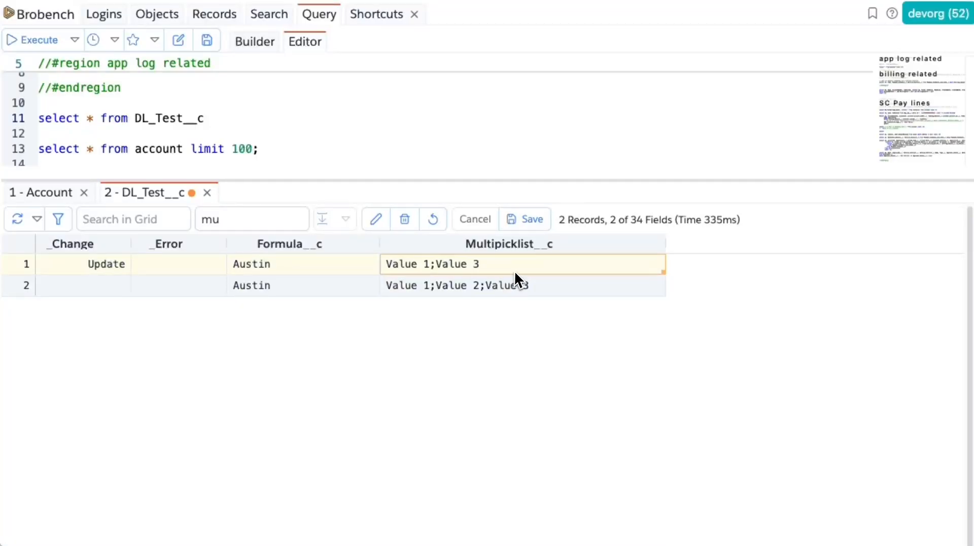
right_click(549, 268)
mouse_move(618, 295)
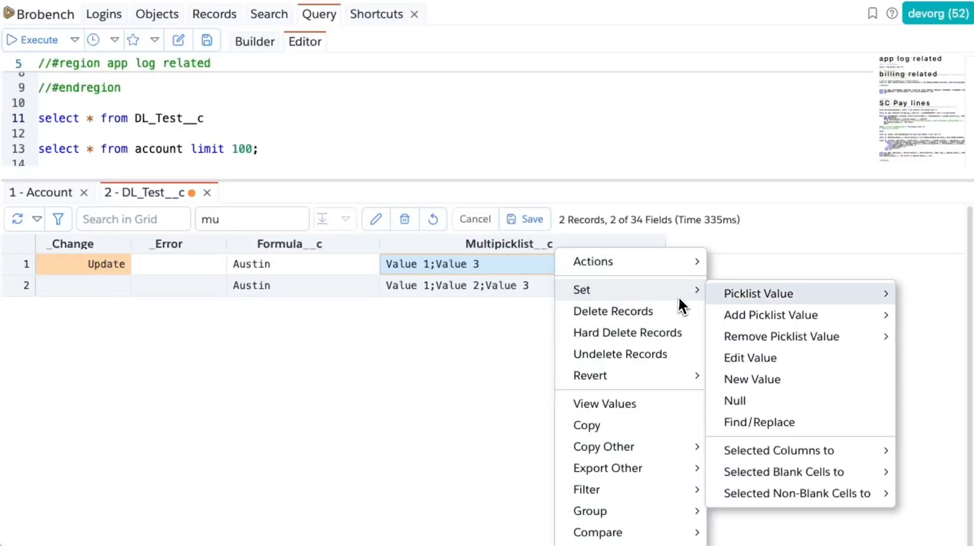
click(914, 336)
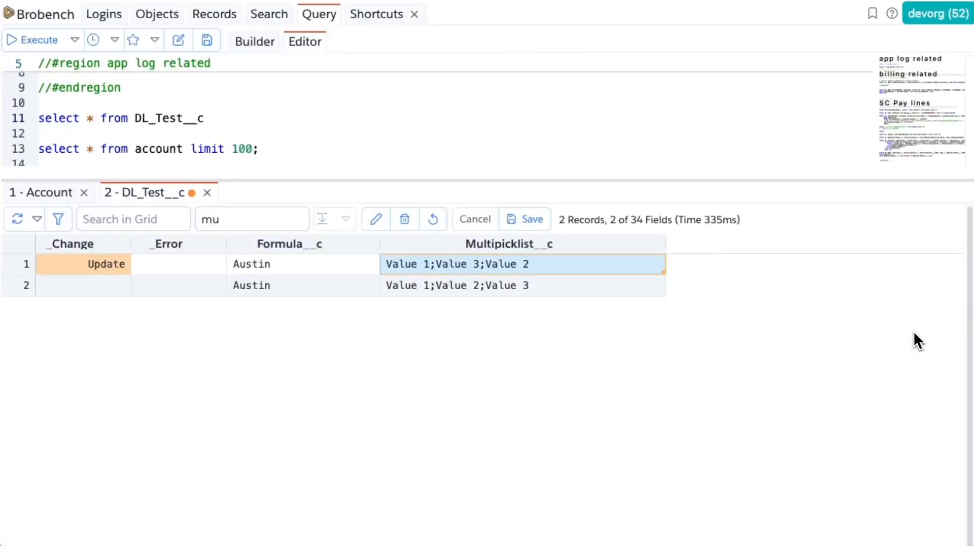
click(523, 284)
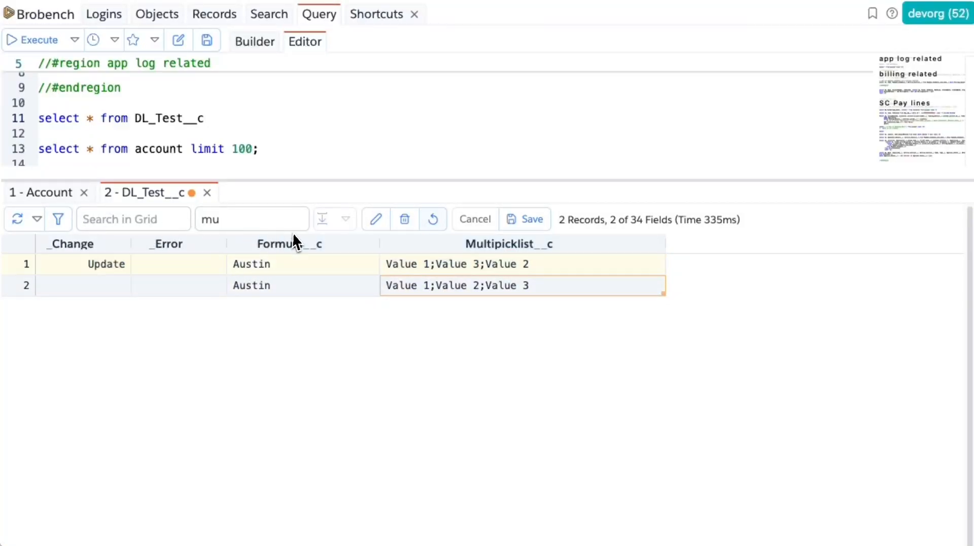
Examine the options for setting values across selected columns from the Multipicklist__c cell in row 1.
right_click(450, 264)
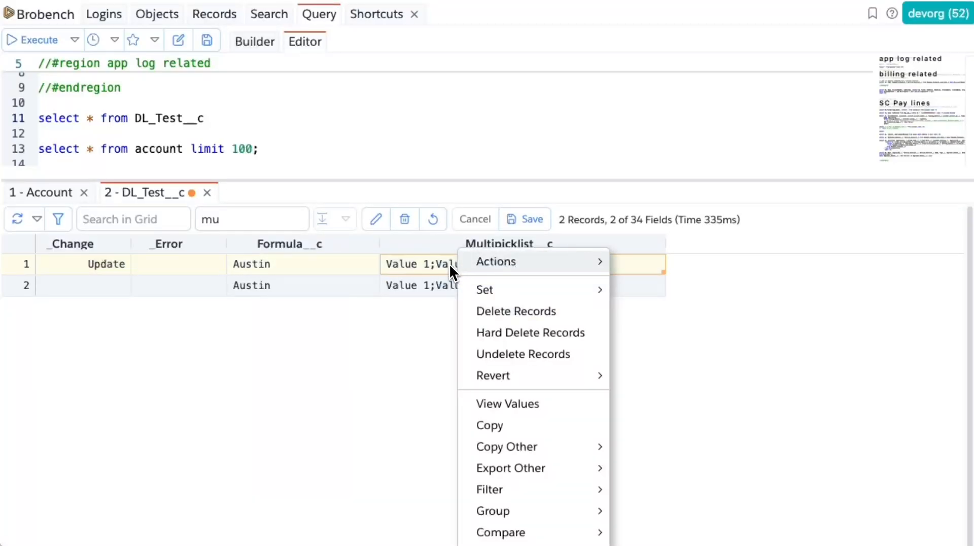
click(425, 266)
right_click(441, 264)
mouse_move(492, 293)
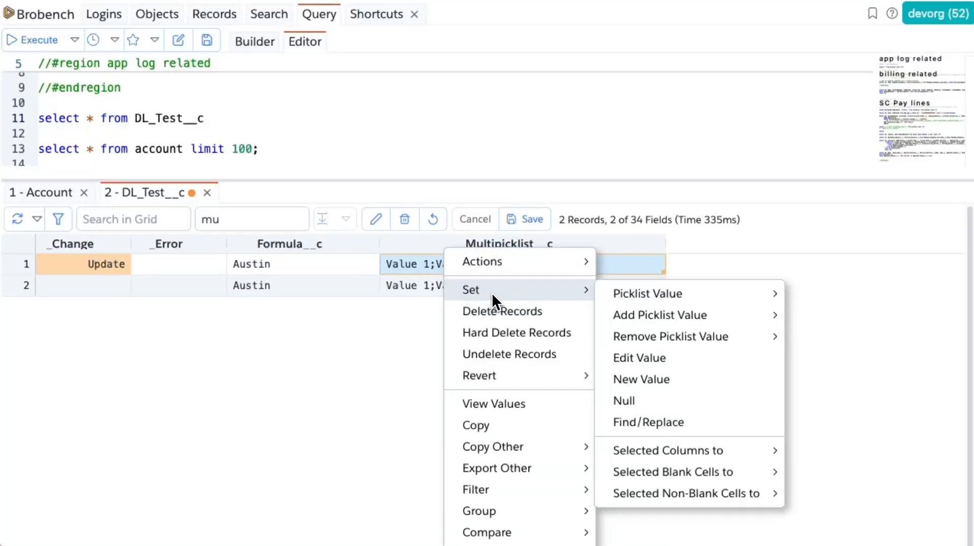
mouse_move(667, 436)
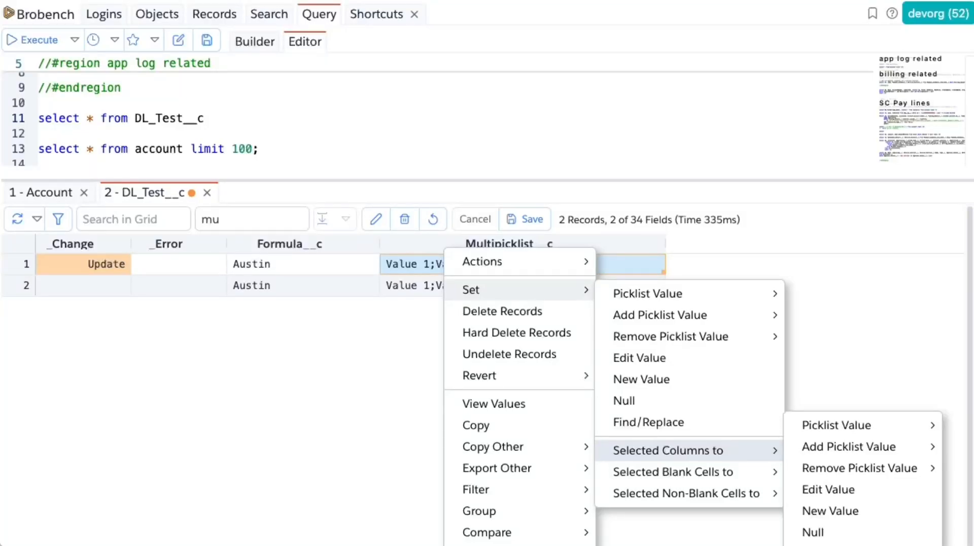
click(401, 382)
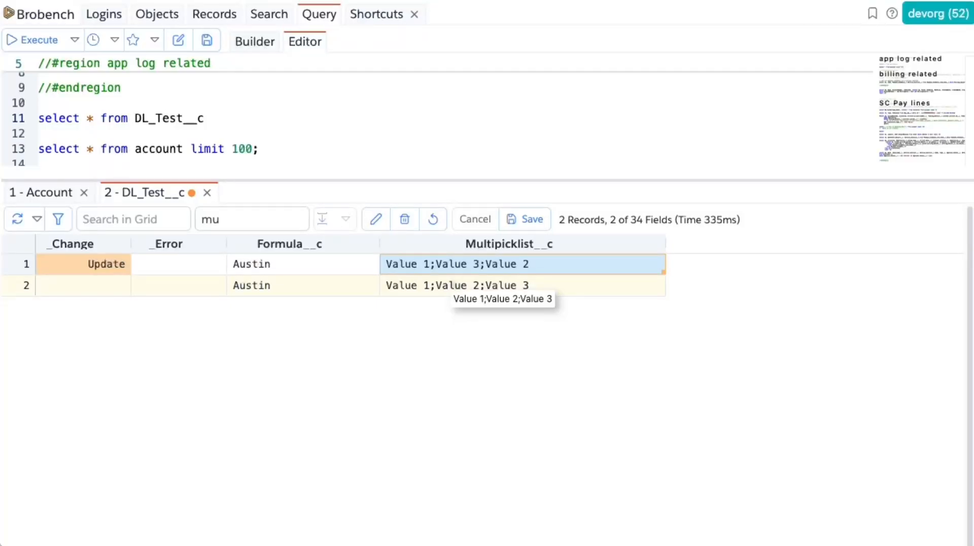
Examine which picklist values can be added across the selected columns from the Multipicklist__c cell in row 1.
right_click(452, 274)
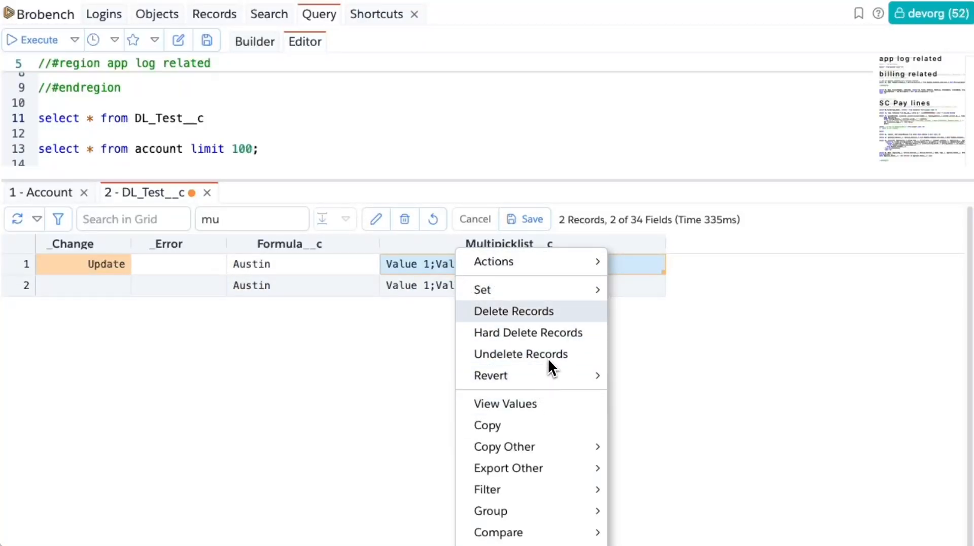
mouse_move(568, 292)
mouse_move(725, 441)
mouse_move(825, 447)
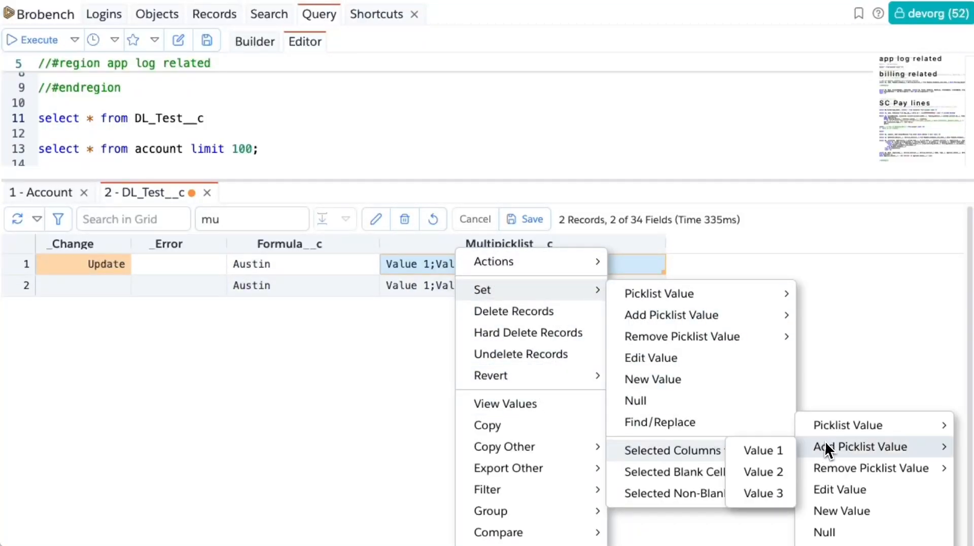
click(369, 383)
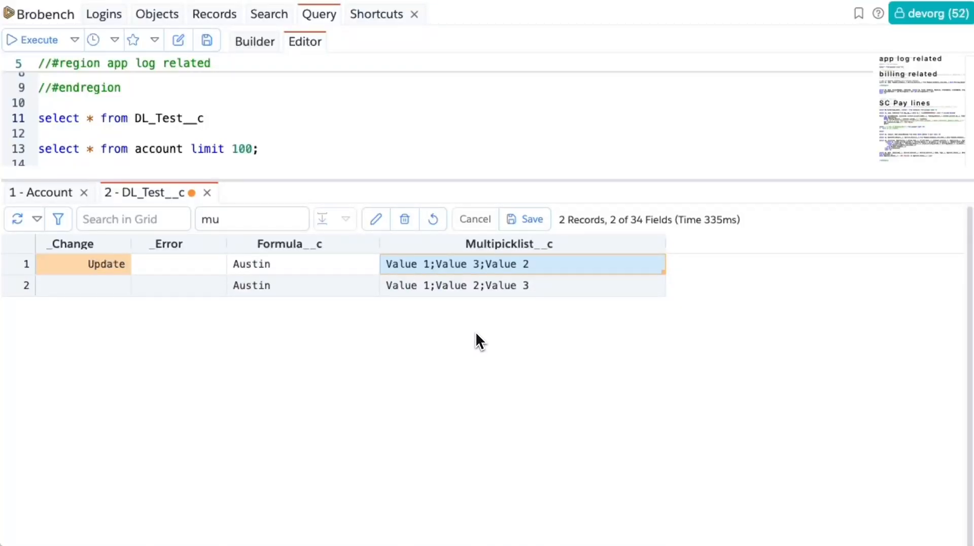
Select the AccountNumber cells of all rows, 1 to 28, in the Account results and enable editing.
click(53, 192)
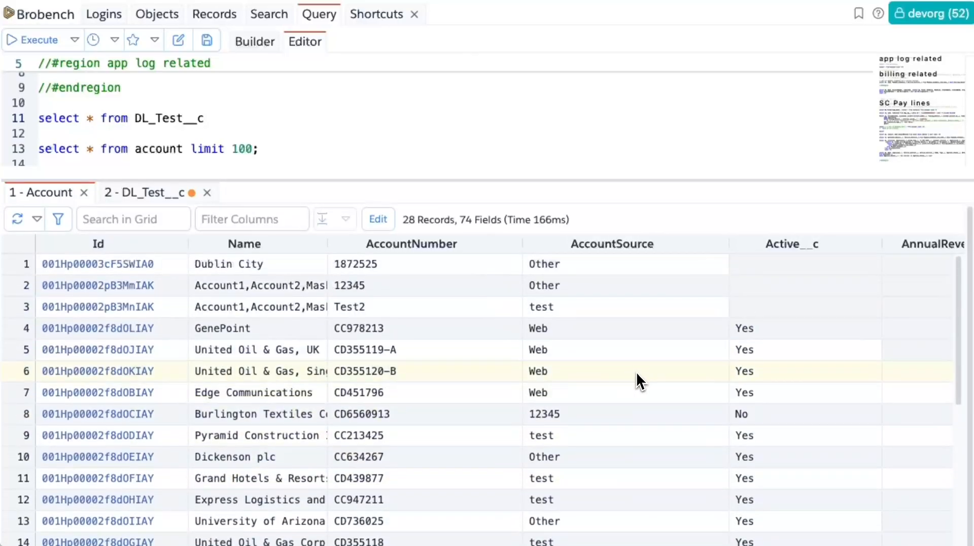
scroll(637, 373, down, 5)
scroll(584, 360, up, 5)
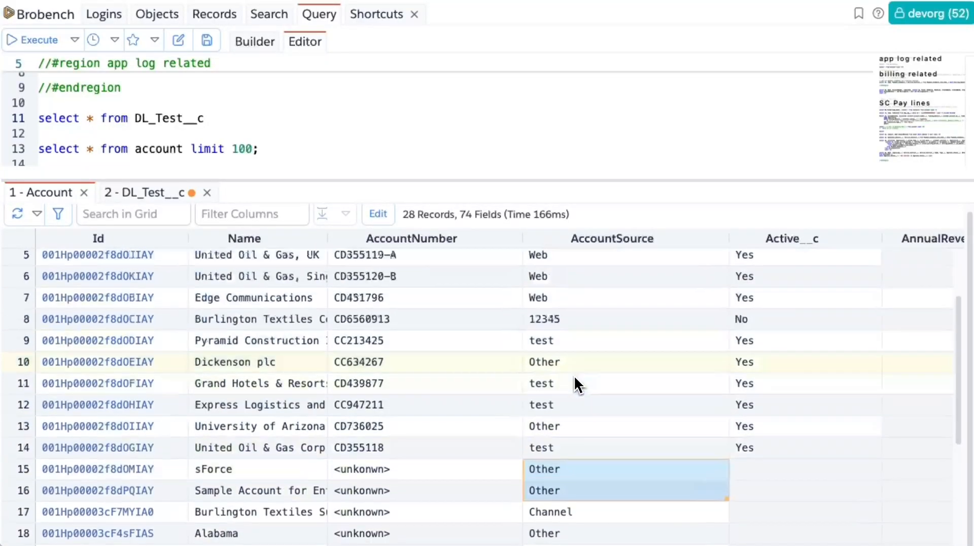
click(435, 271)
scroll(446, 329, down, 5)
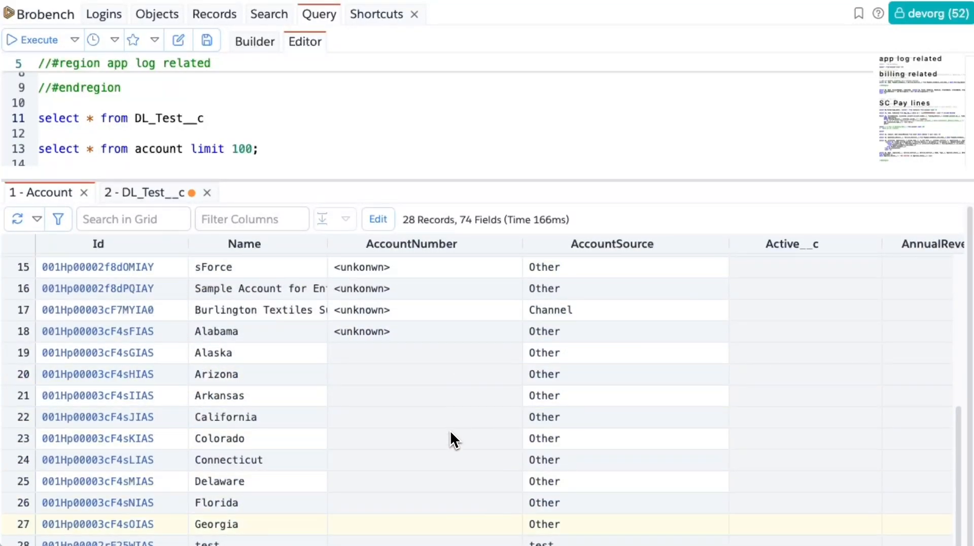
shift+click(394, 539)
right_click(387, 336)
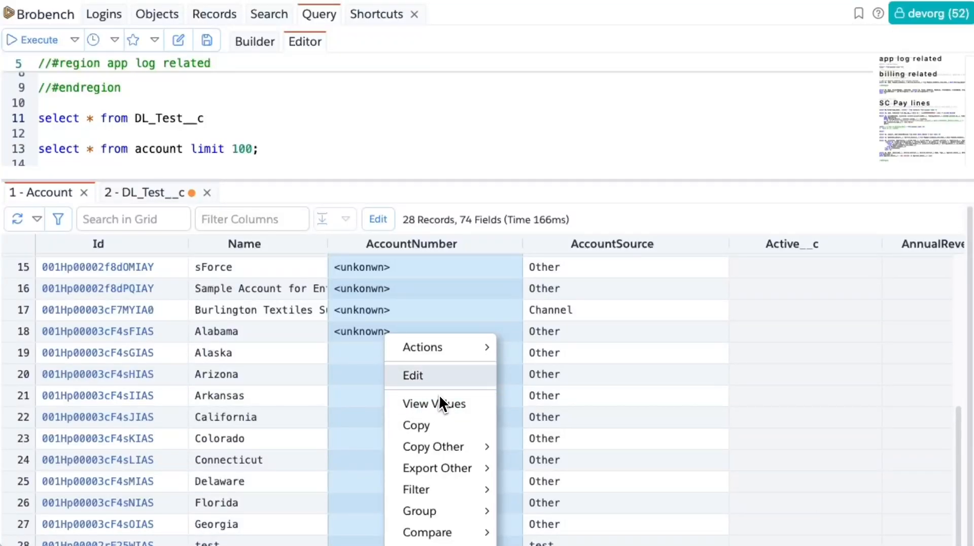
click(451, 374)
Set only the blank cells in the selected AccountNumber range to the new value <unknown>.
right_click(538, 374)
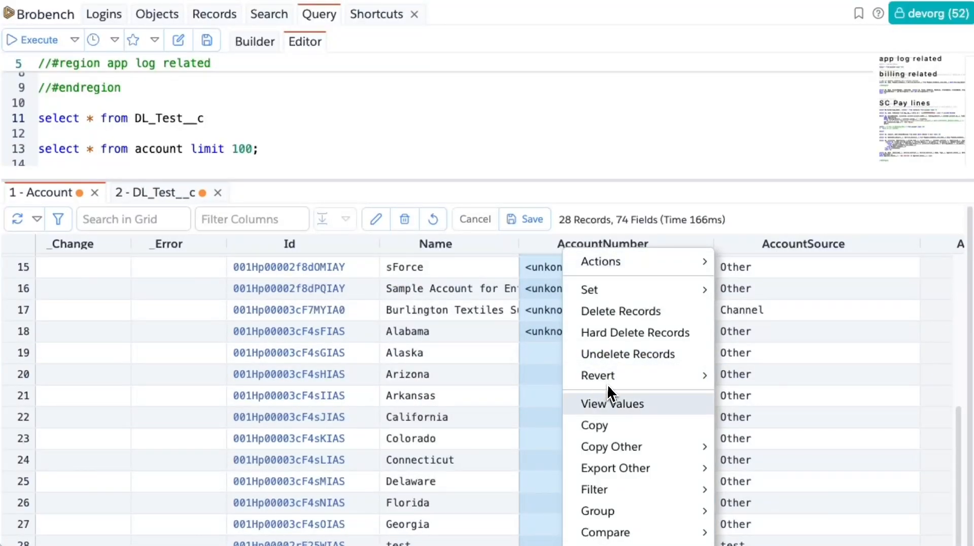
mouse_move(608, 290)
mouse_move(829, 471)
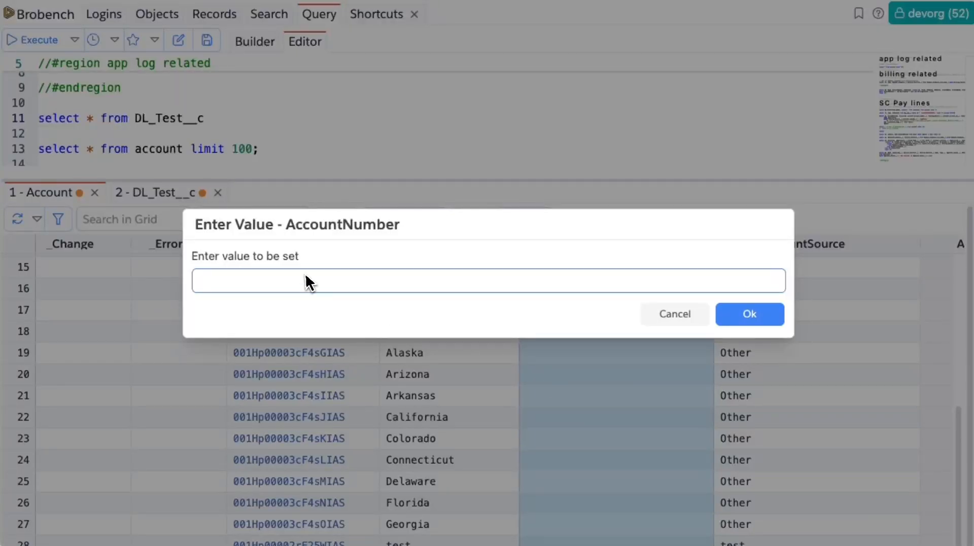
text(<unknown>)
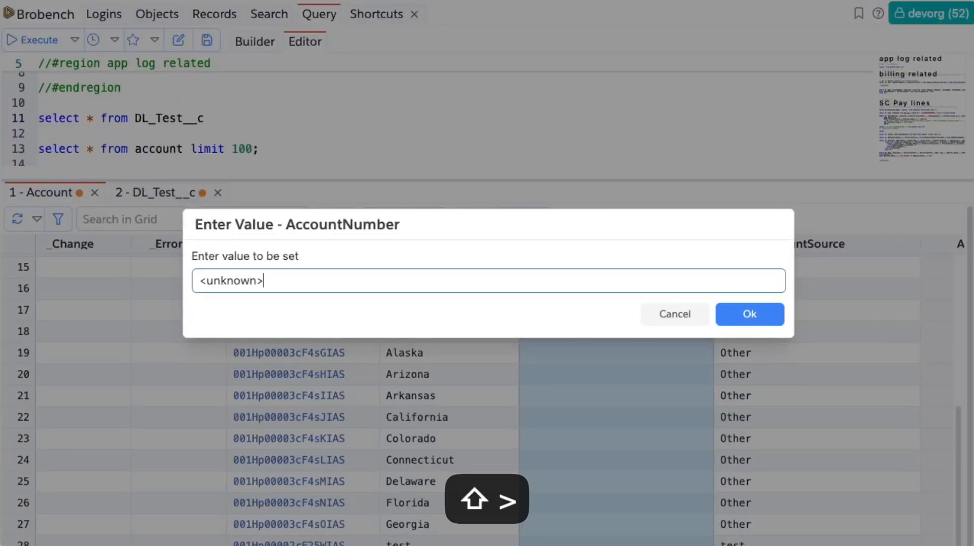
click(750, 314)
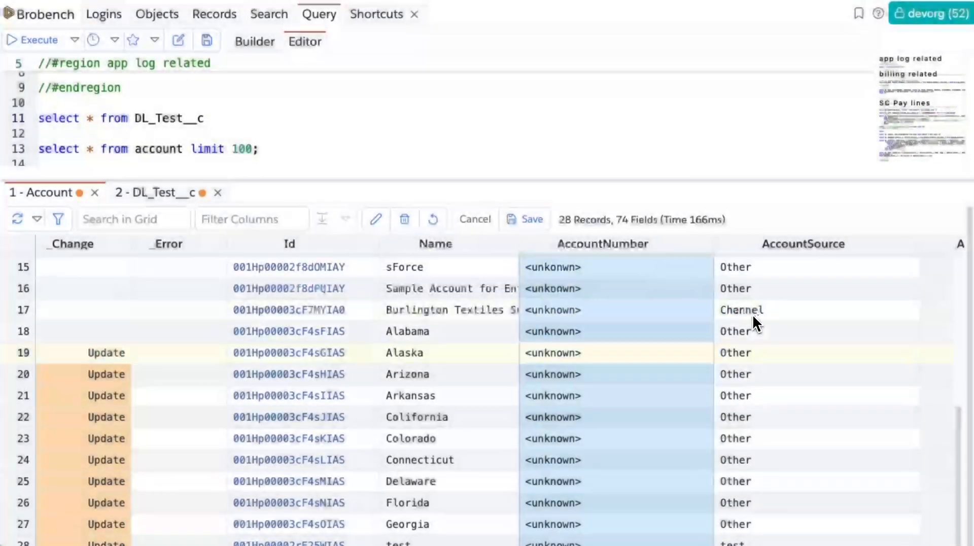
Review the staged AccountNumber updates and examine the options for setting selected non-blank cells.
scroll(644, 322, up, 5)
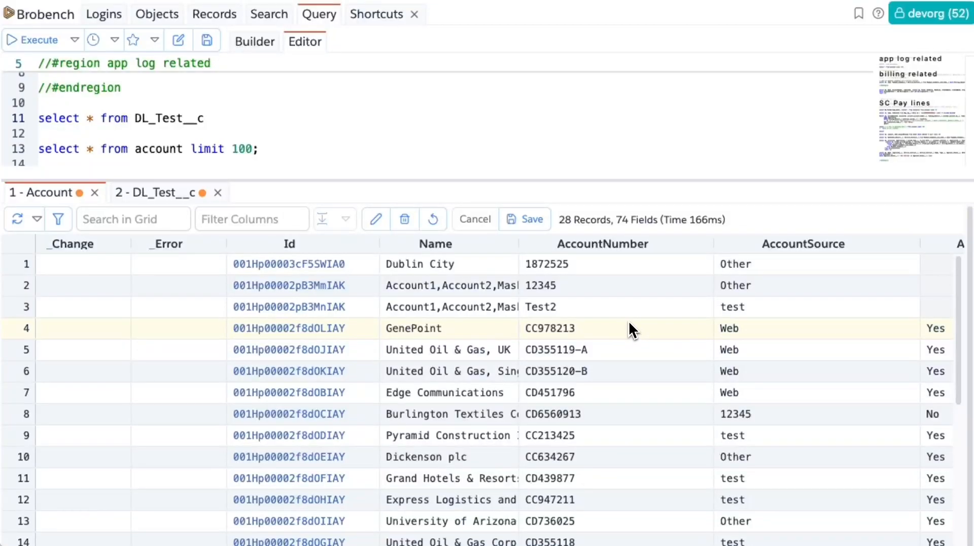
scroll(628, 320, down, 5)
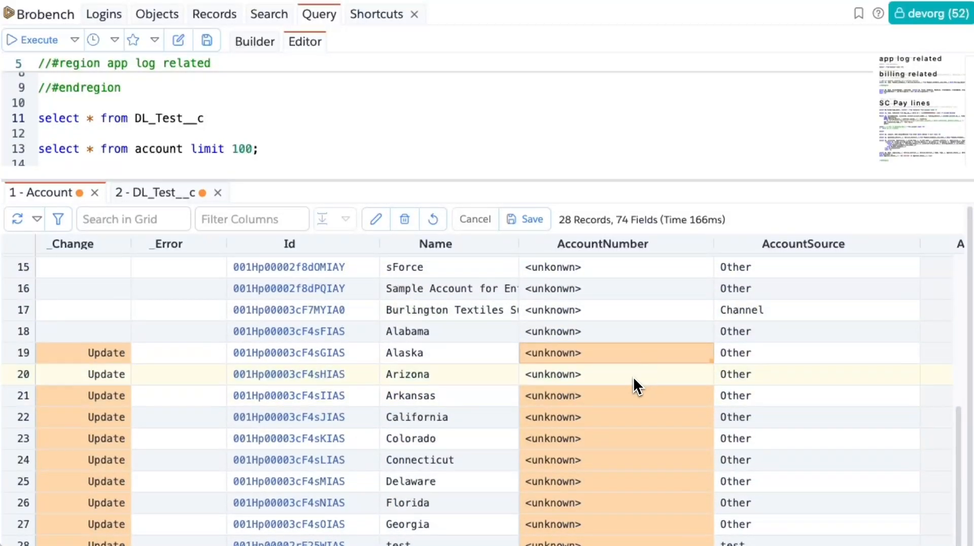
scroll(618, 356, up, 5)
scroll(589, 472, down, 5)
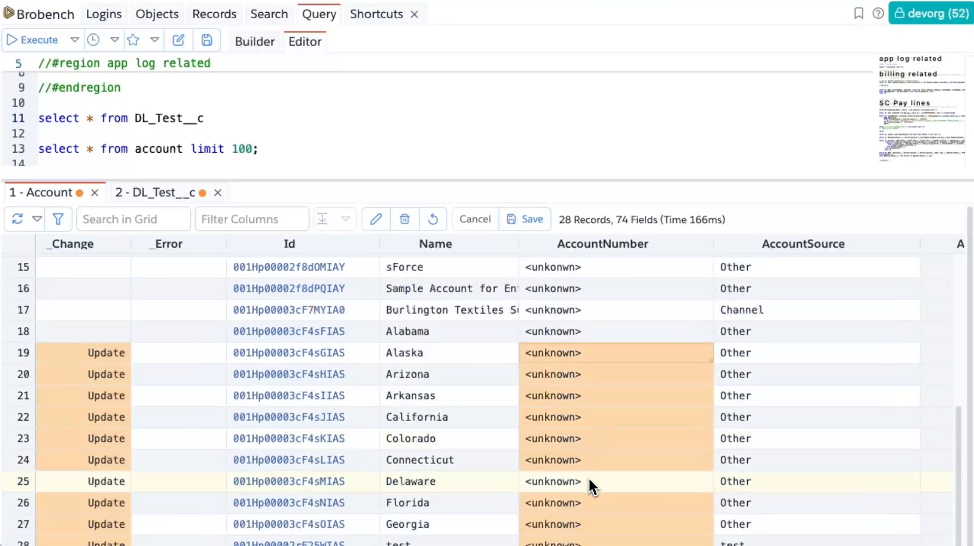
drag(592, 369, 610, 520)
click(609, 521)
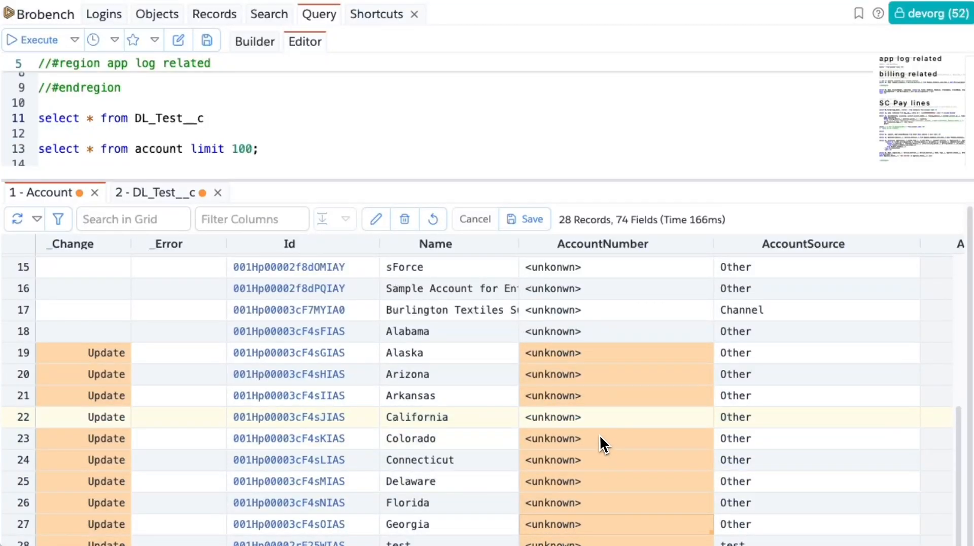
right_click(589, 355)
mouse_move(660, 291)
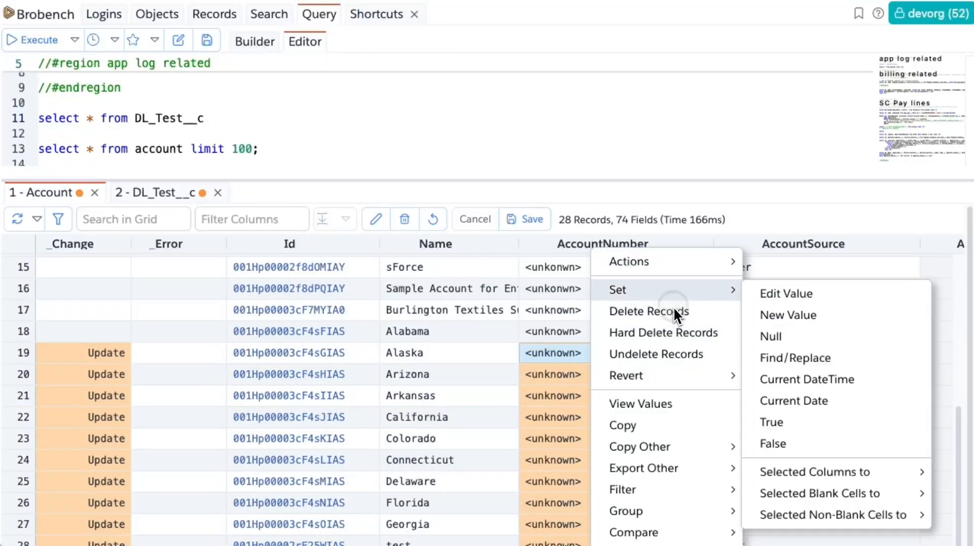
mouse_move(839, 514)
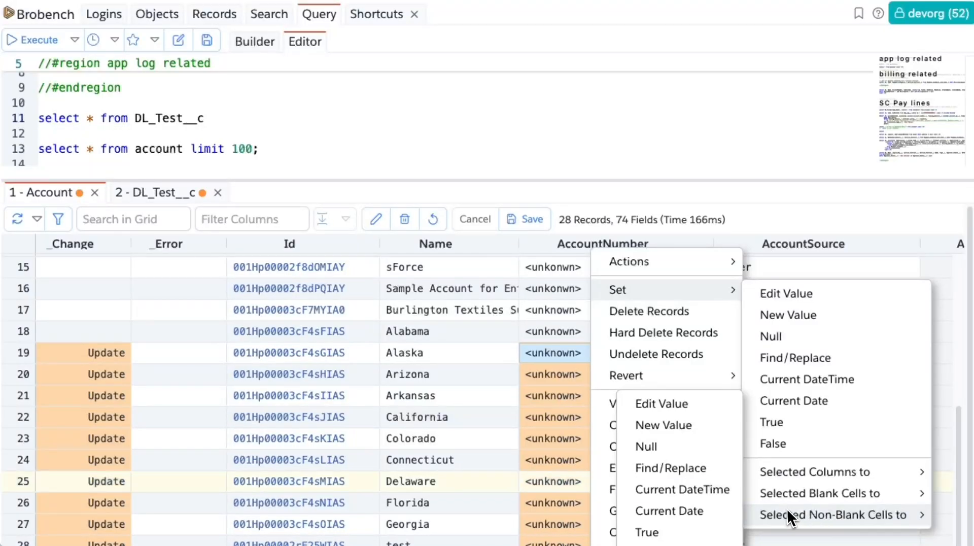
click(531, 402)
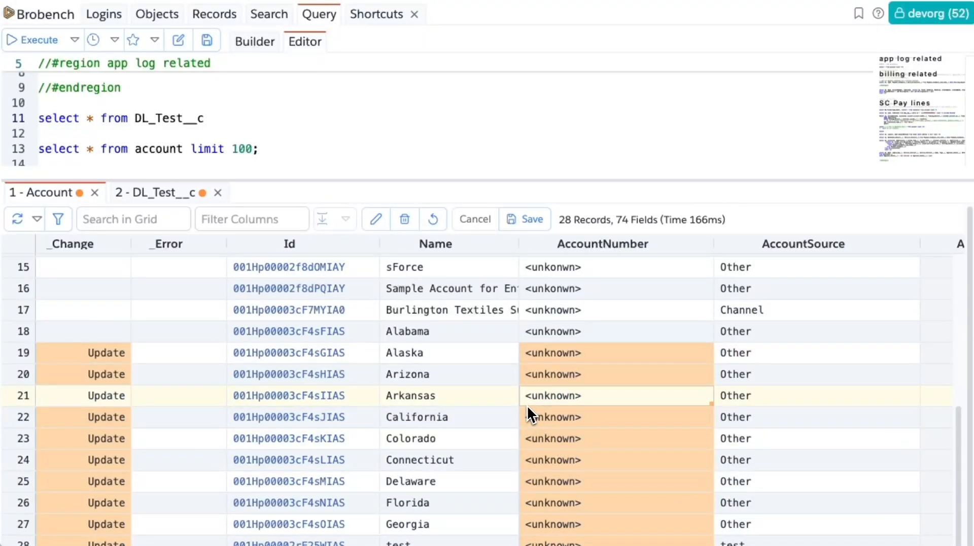
key(Up)
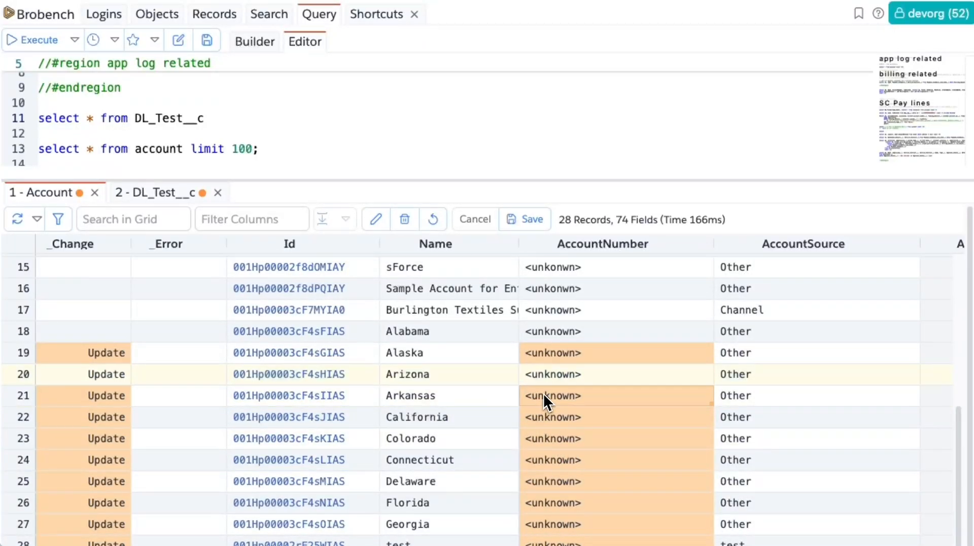
click(559, 358)
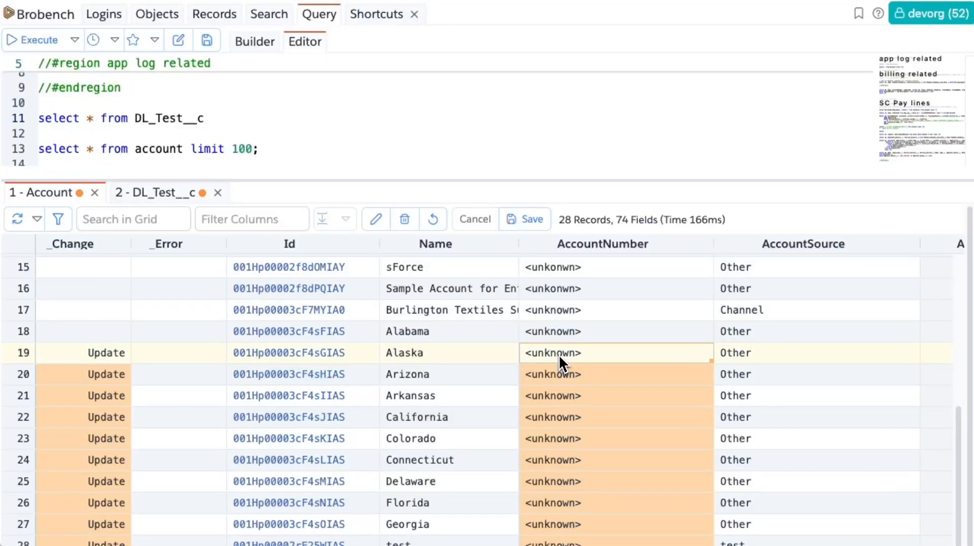
scroll(560, 354, up, 5)
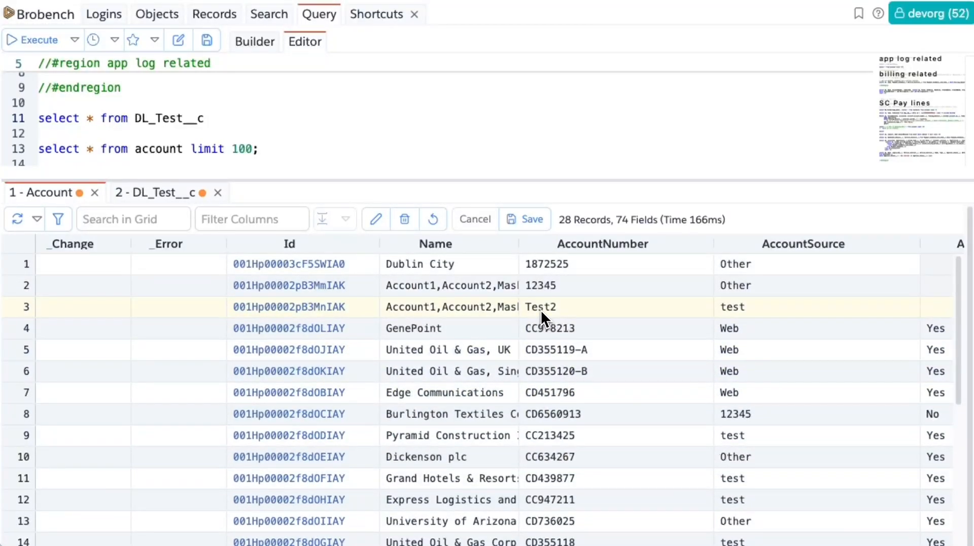
Revert all staged changes in the Account results and leave edit mode.
click(439, 222)
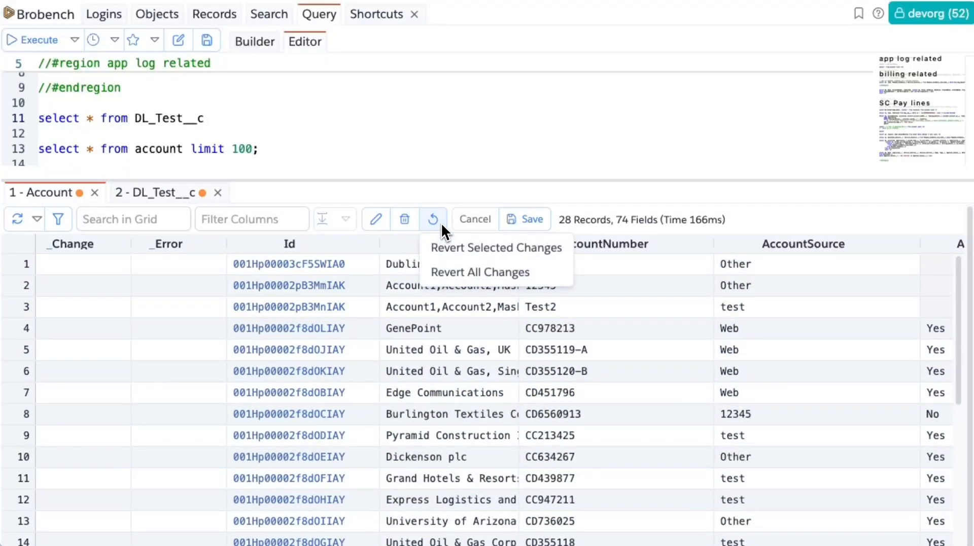
click(456, 271)
click(578, 308)
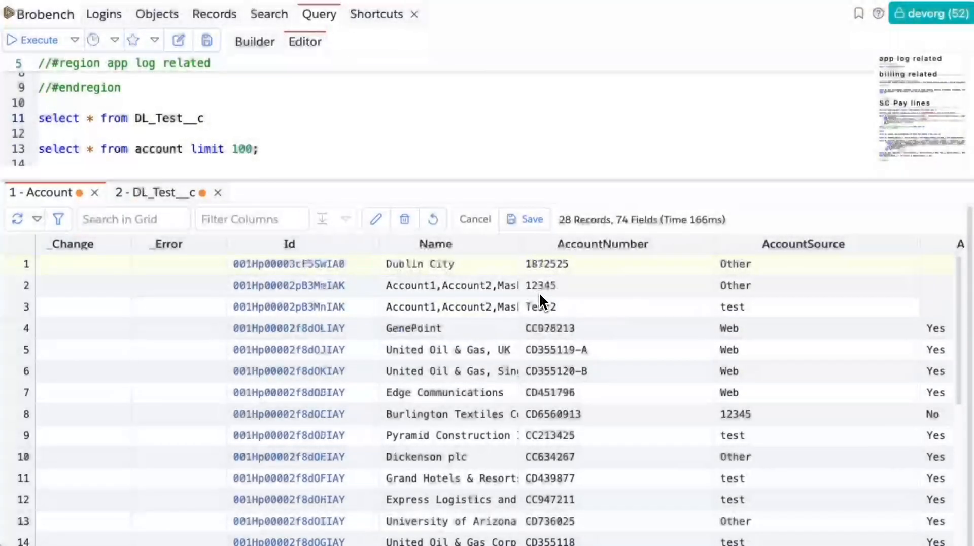
click(472, 219)
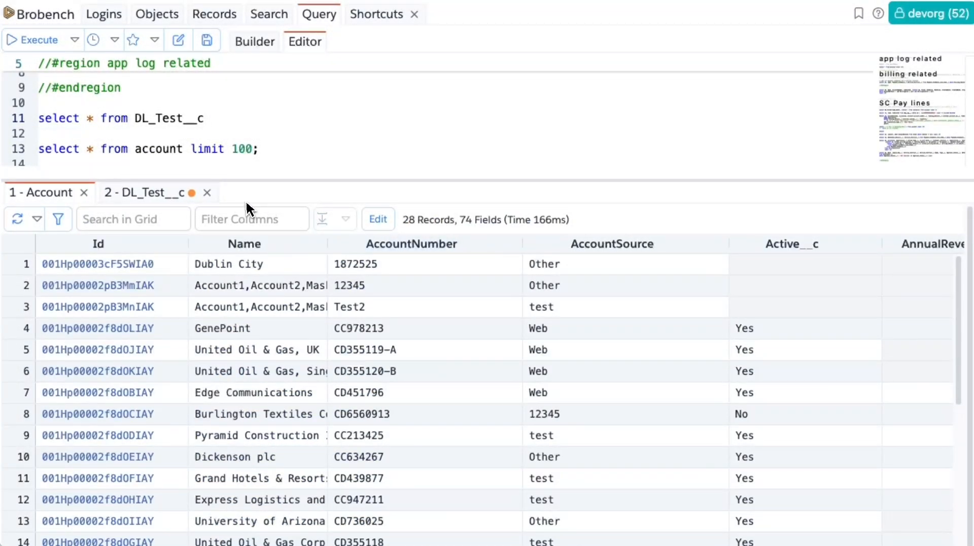
Discard the staged update in the DL_Test__c results and close that result set.
click(192, 195)
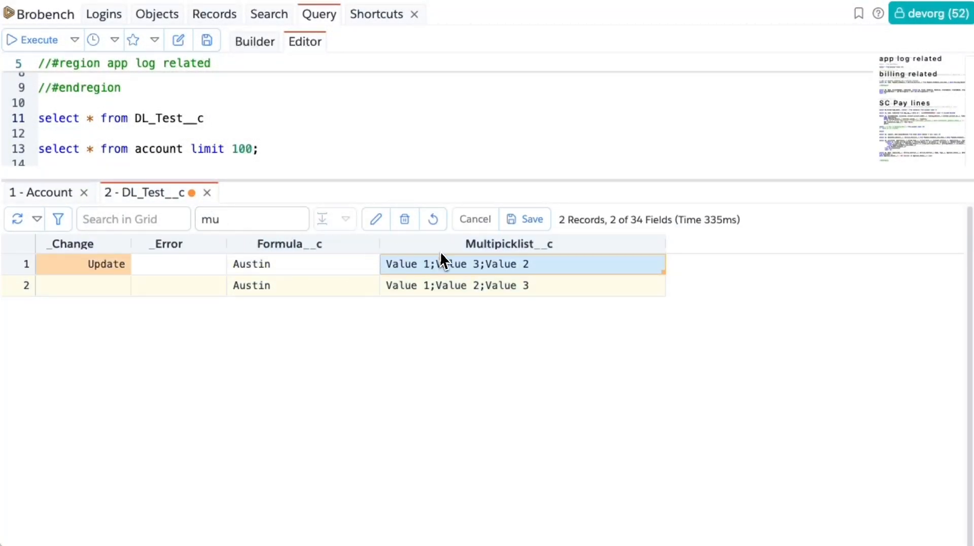
click(207, 193)
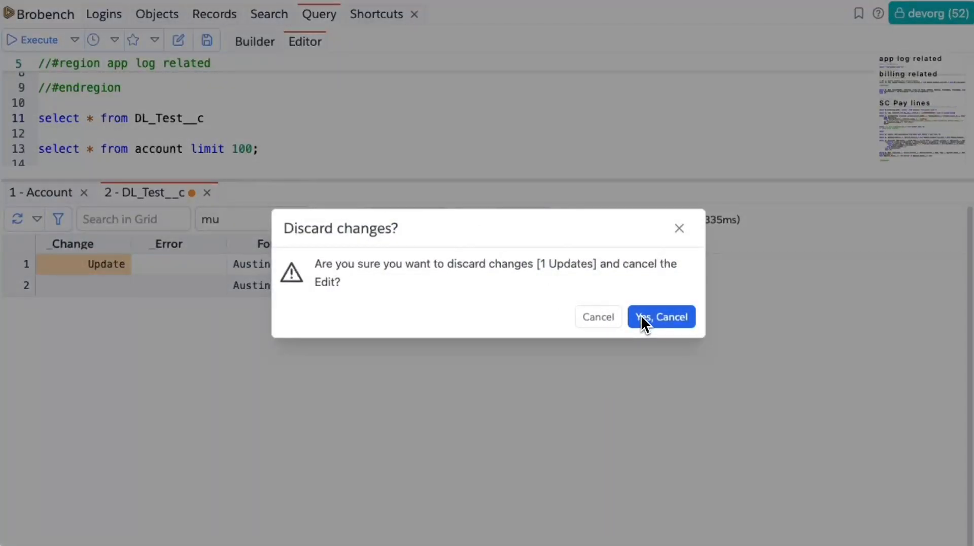
click(641, 316)
click(206, 194)
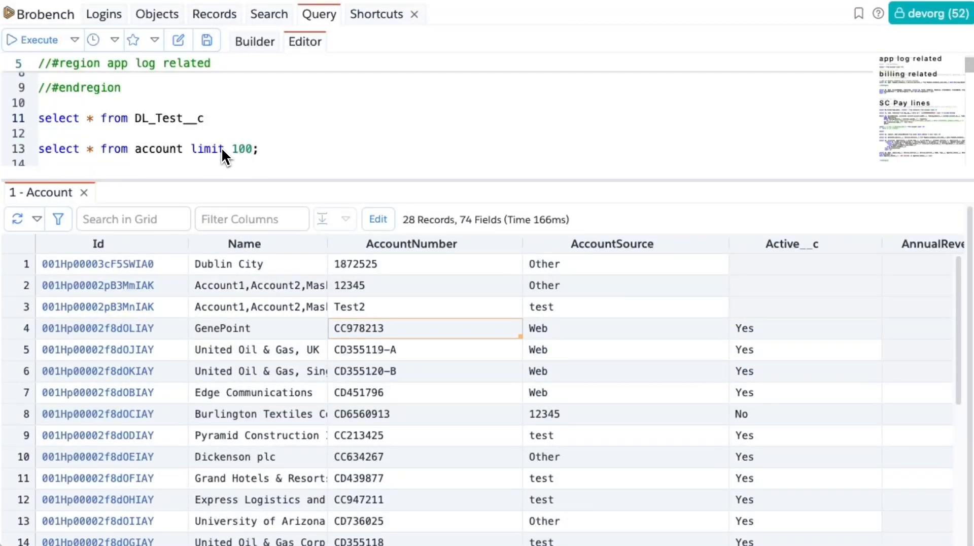
Run only the query "select * from account limit 100;" with deleted records included.
drag(191, 149, 249, 150)
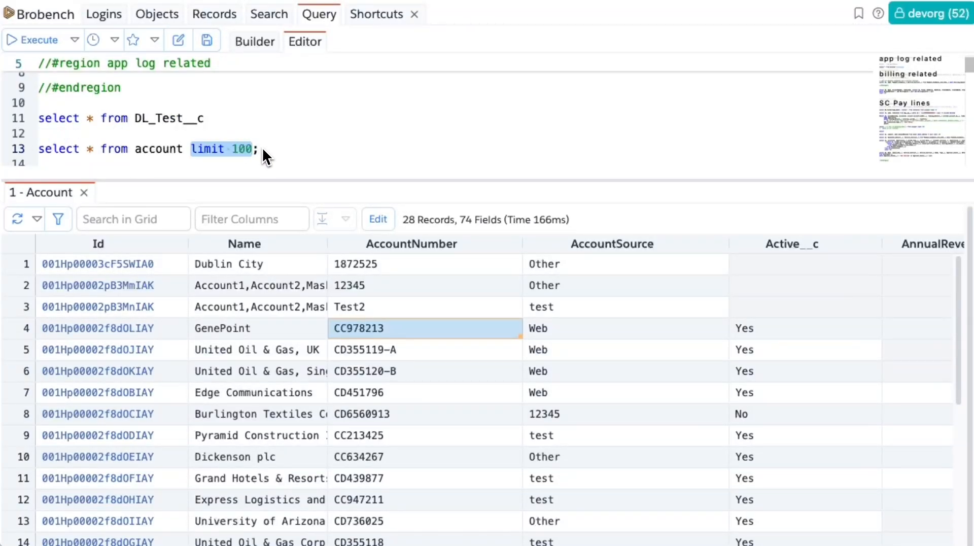
drag(263, 149, 13, 143)
click(76, 40)
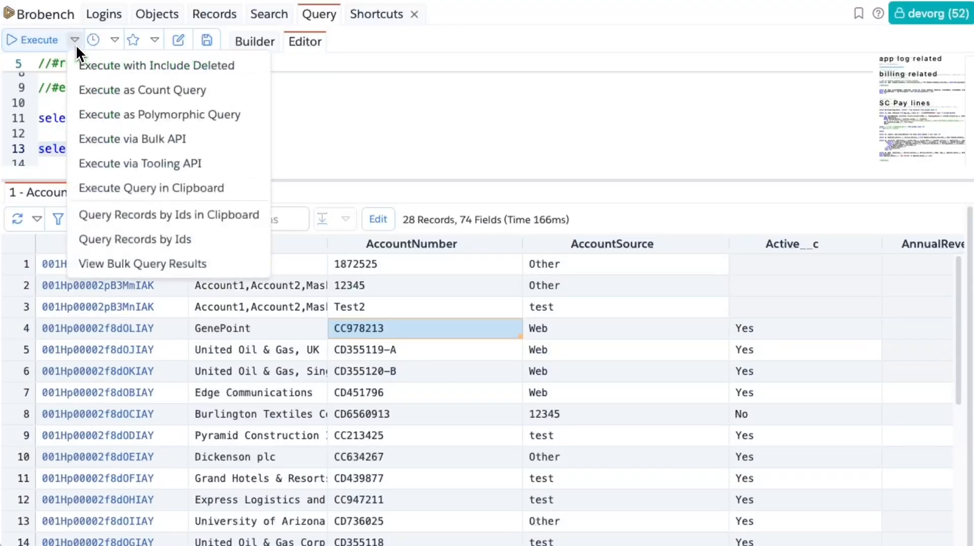
click(84, 63)
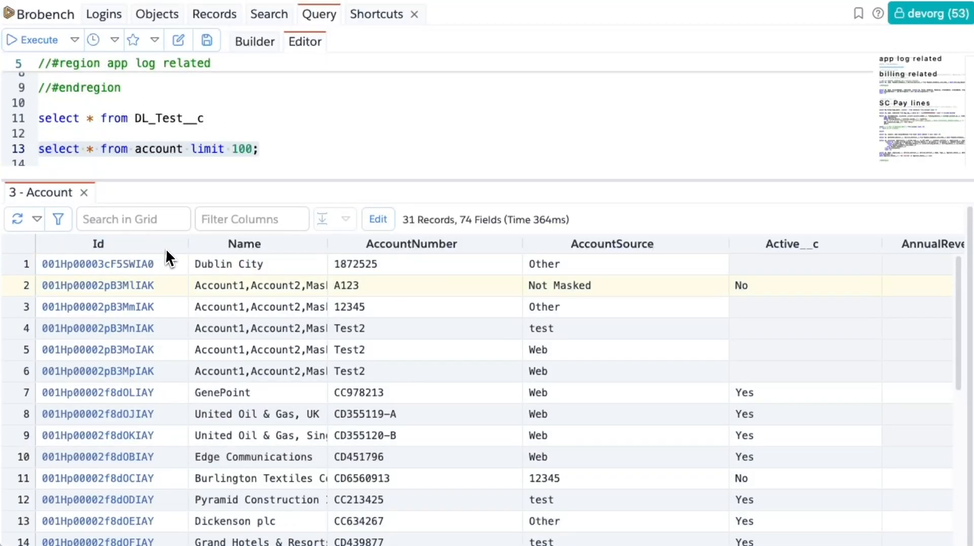
Filter the Account result columns by "name,isde" to show the name fields and IsDeleted.
click(273, 227)
text(name)
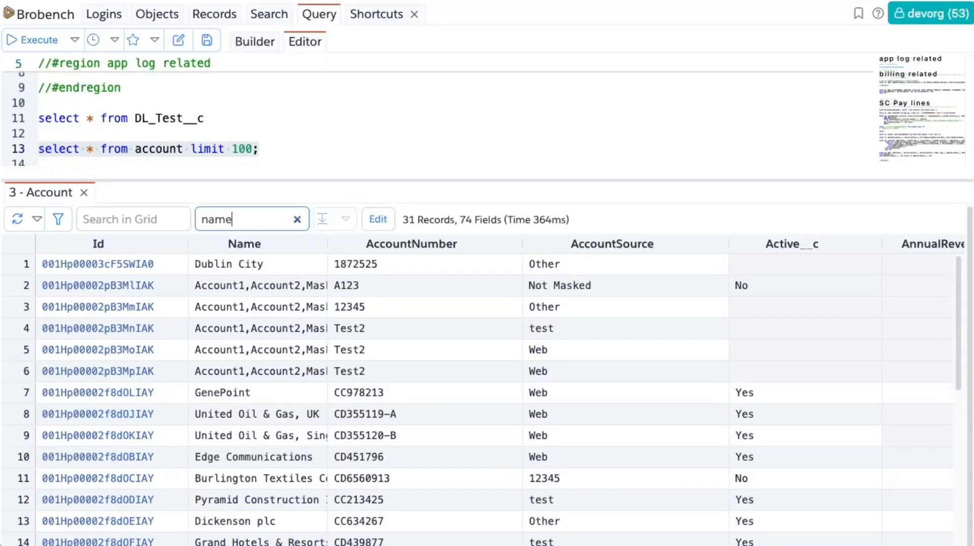
text(,isde)
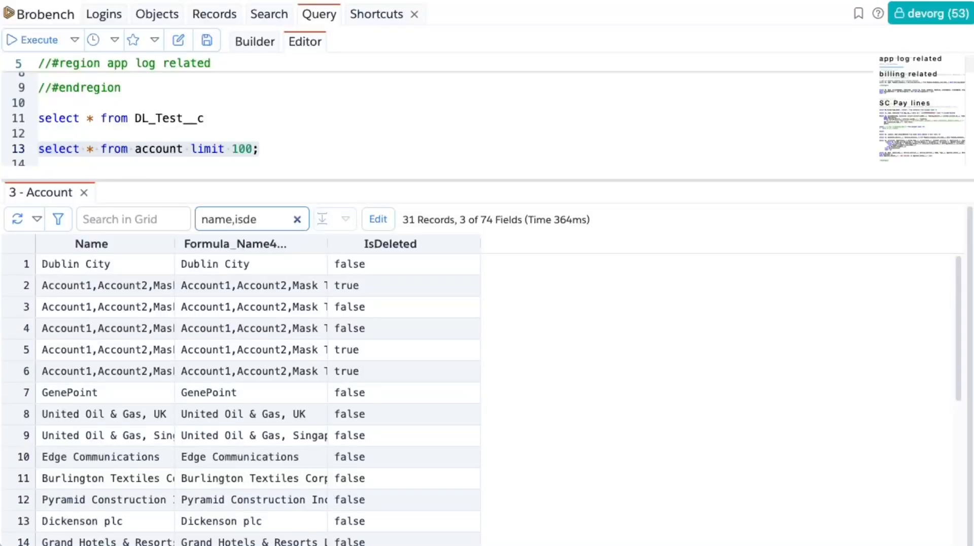
scroll(402, 448, down, 1)
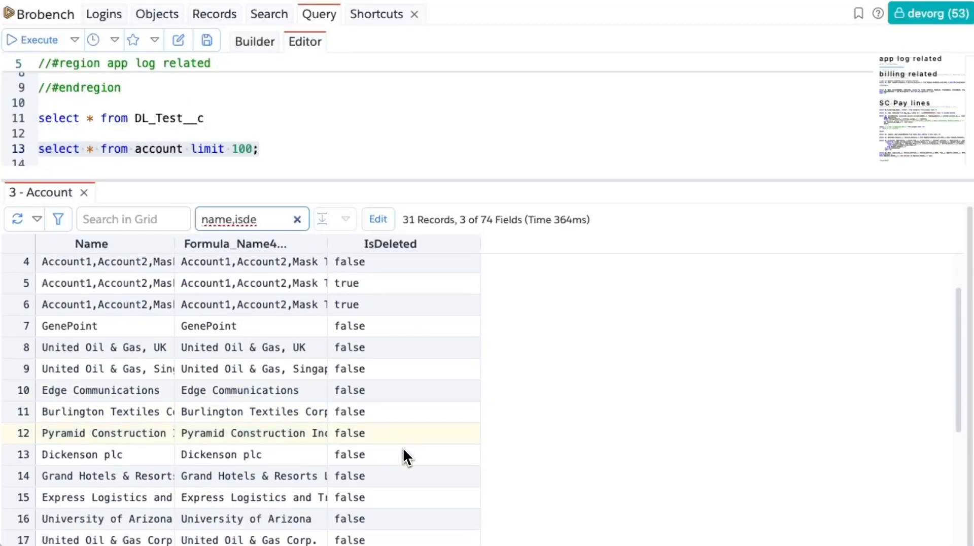
scroll(403, 447, up, 1)
Sort the Account results by IsDeleted in ascending order and inspect the deleted records at the end.
click(369, 246)
scroll(383, 326, down, 3)
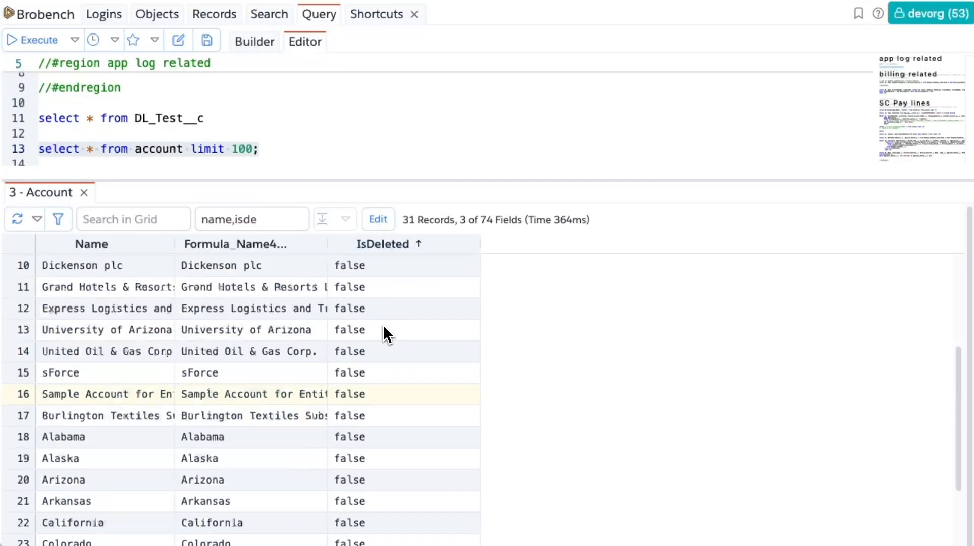
scroll(388, 355, down, 3)
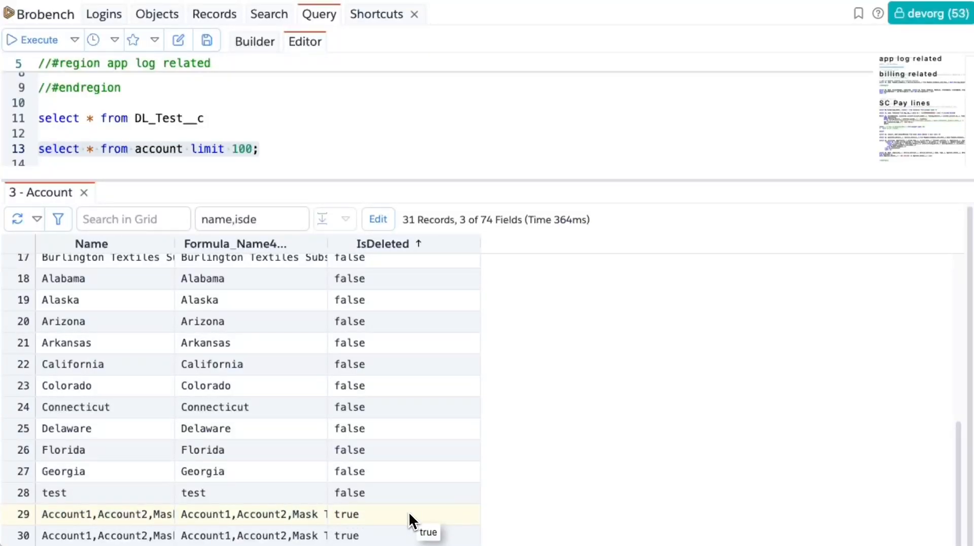
Switch the Account results to edit mode and mark the two deleted records in rows 29 and 30 for undeletion.
drag(371, 514, 368, 529)
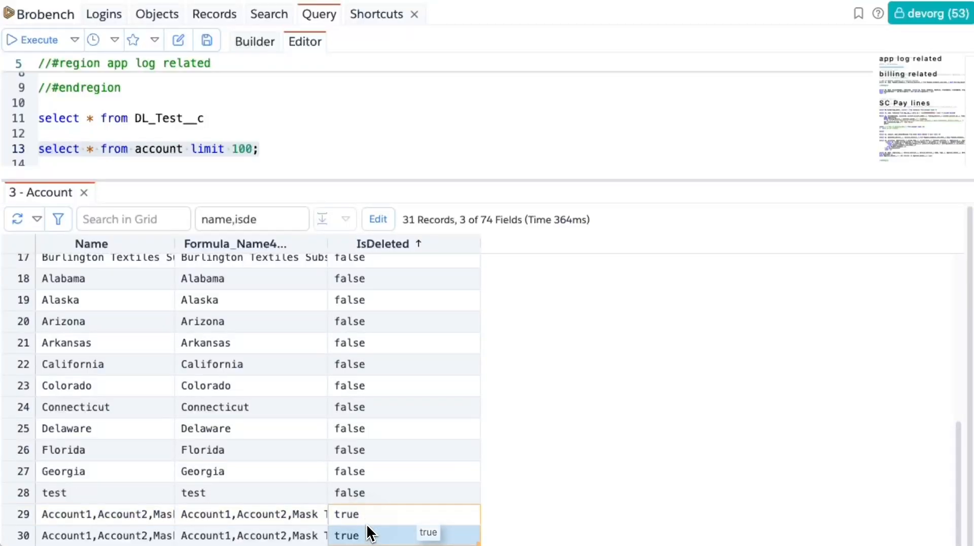
click(379, 218)
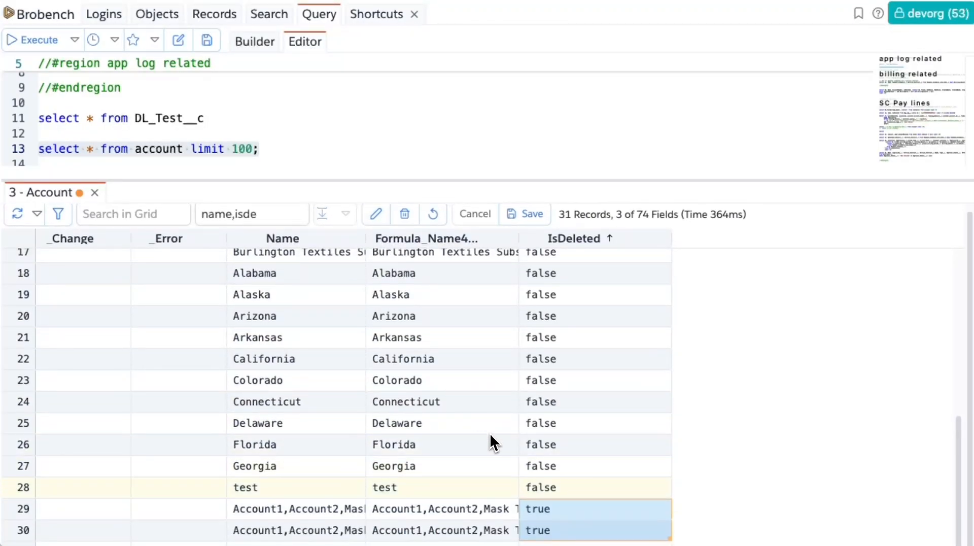
click(542, 505)
drag(559, 510, 567, 530)
right_click(566, 530)
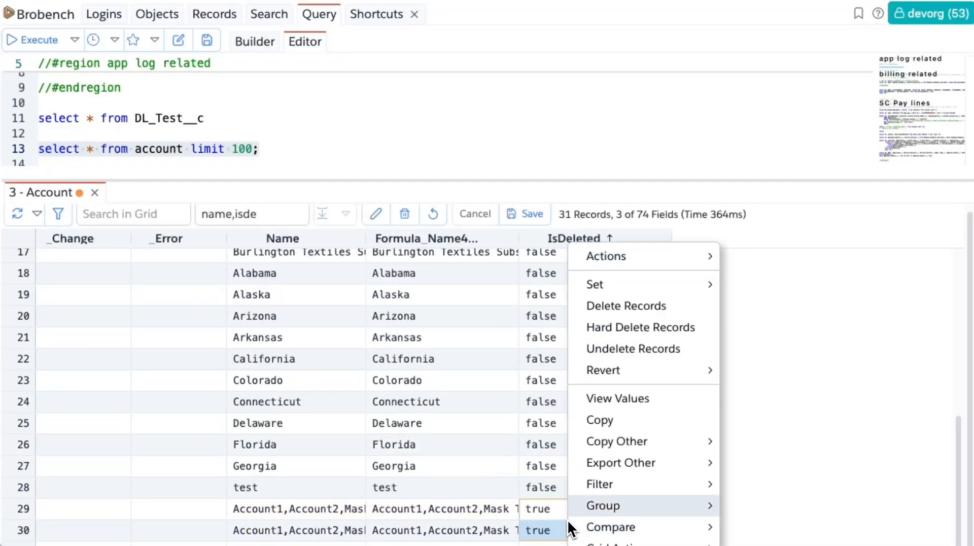
click(631, 354)
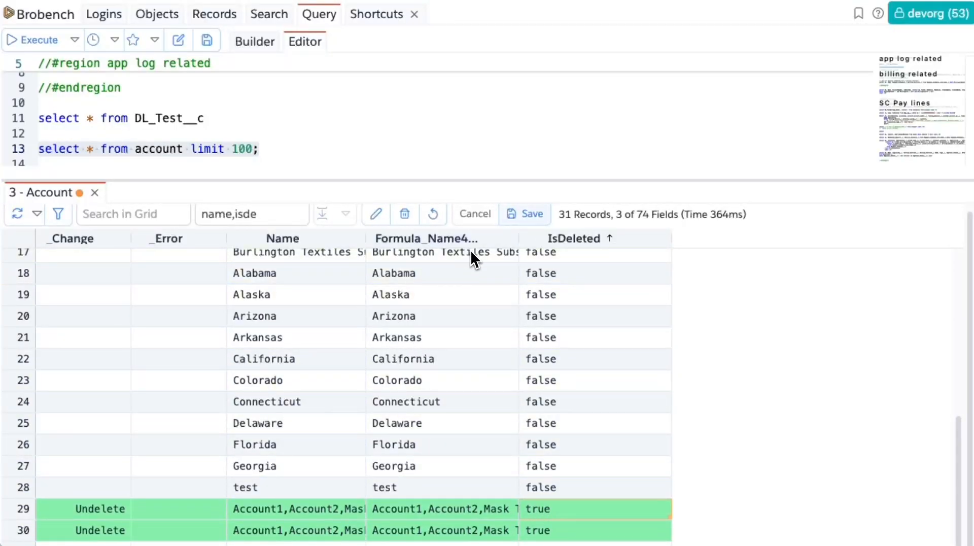
Try to save the staged undeletes and temporarily disable the read-only check for the devorg connection.
click(525, 216)
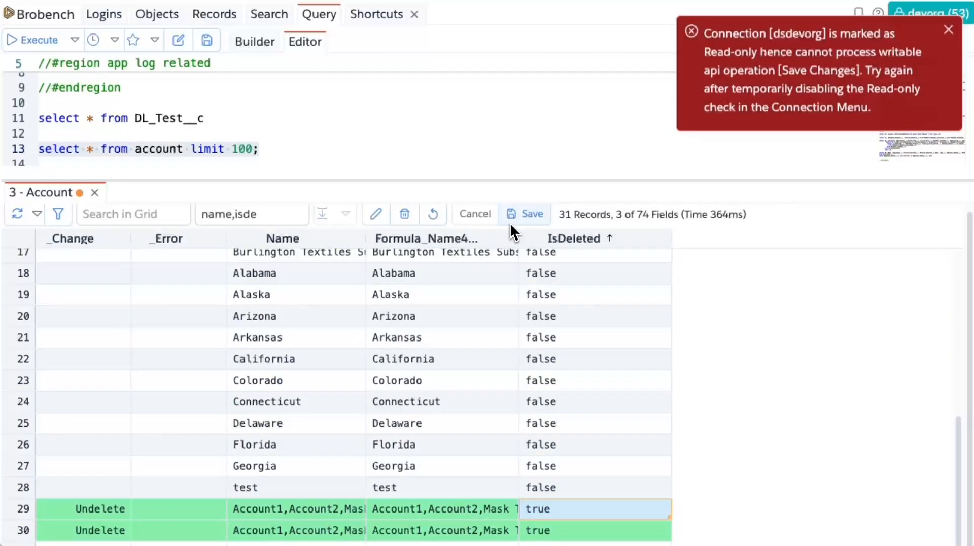
click(949, 30)
click(920, 16)
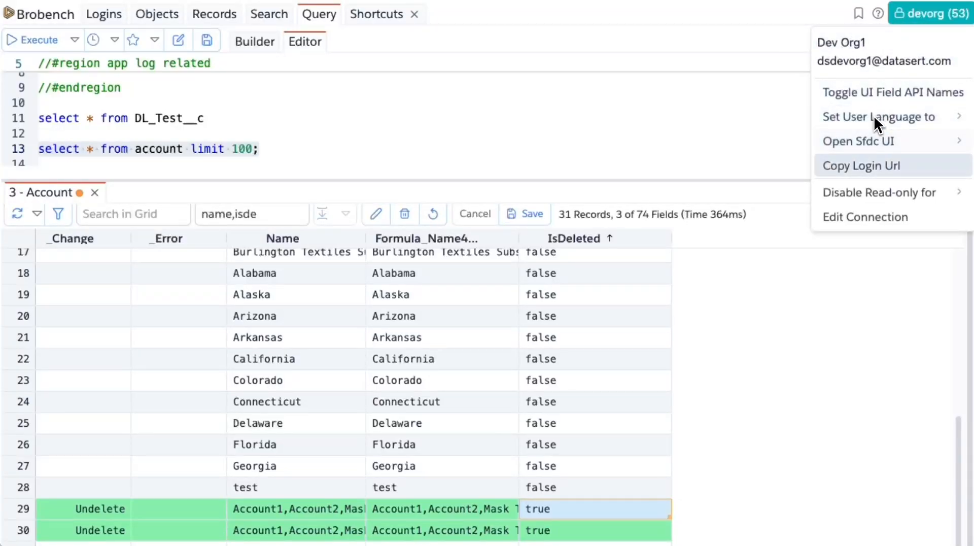
mouse_move(863, 191)
click(680, 294)
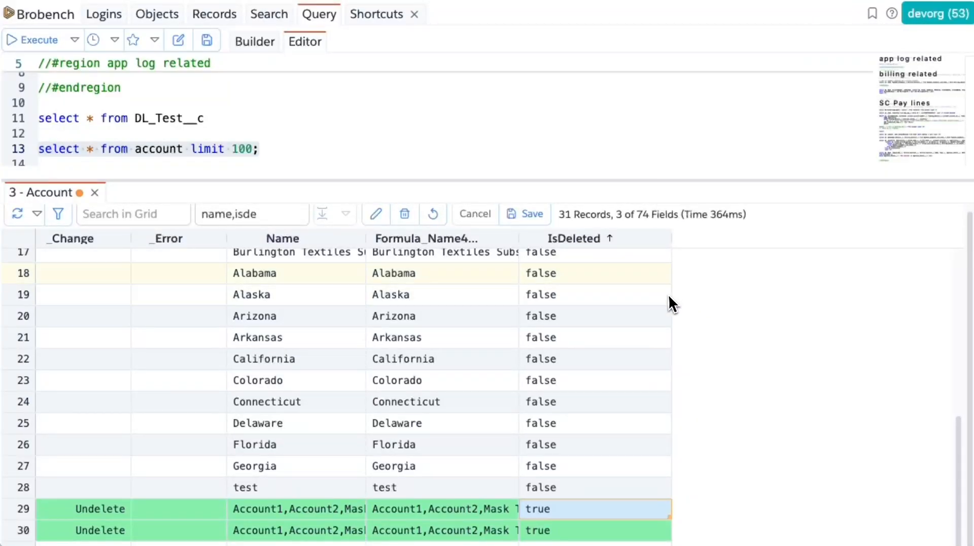
Save the two staged undeletes to the org and confirm the operation.
click(523, 213)
click(604, 311)
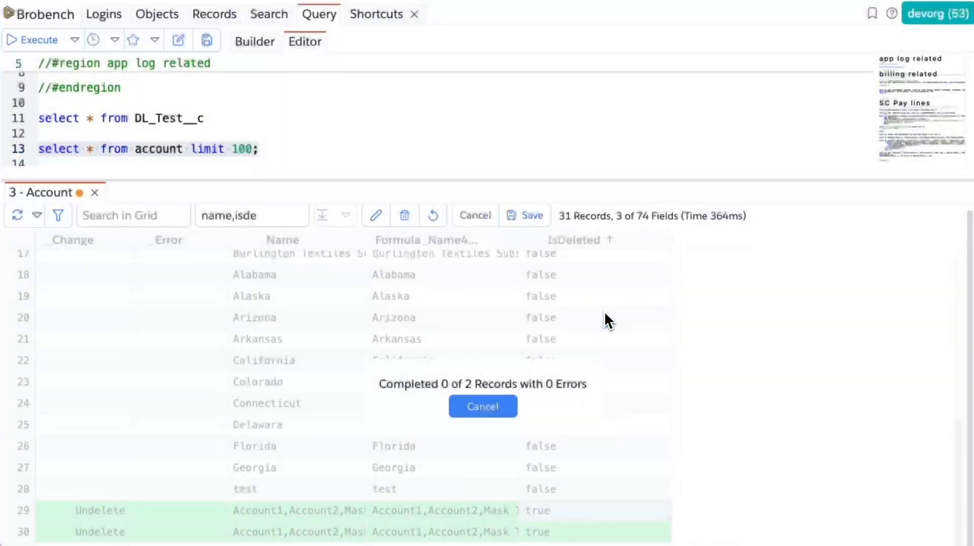
click(692, 238)
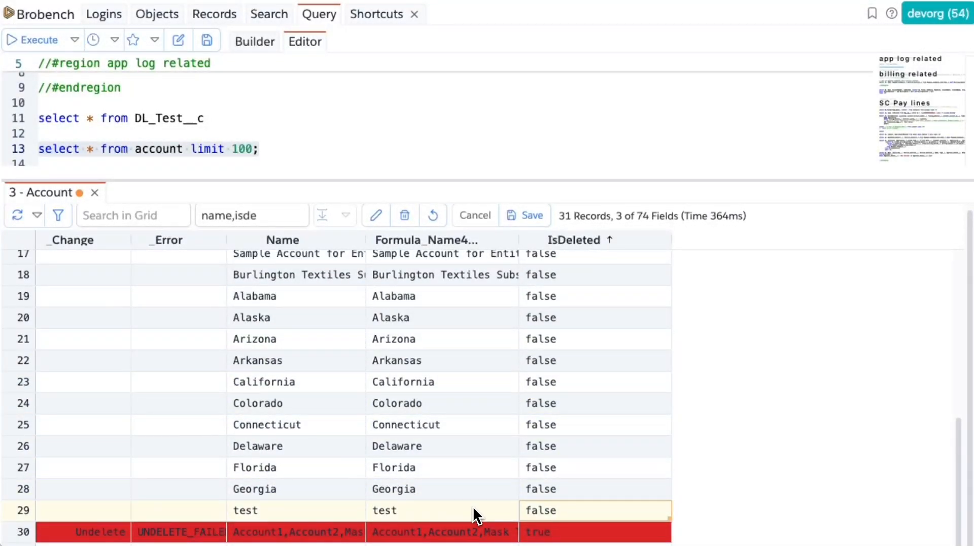
Examine the full error text of the undelete record in row 30 and check the cells of the "test" record above it.
click(214, 539)
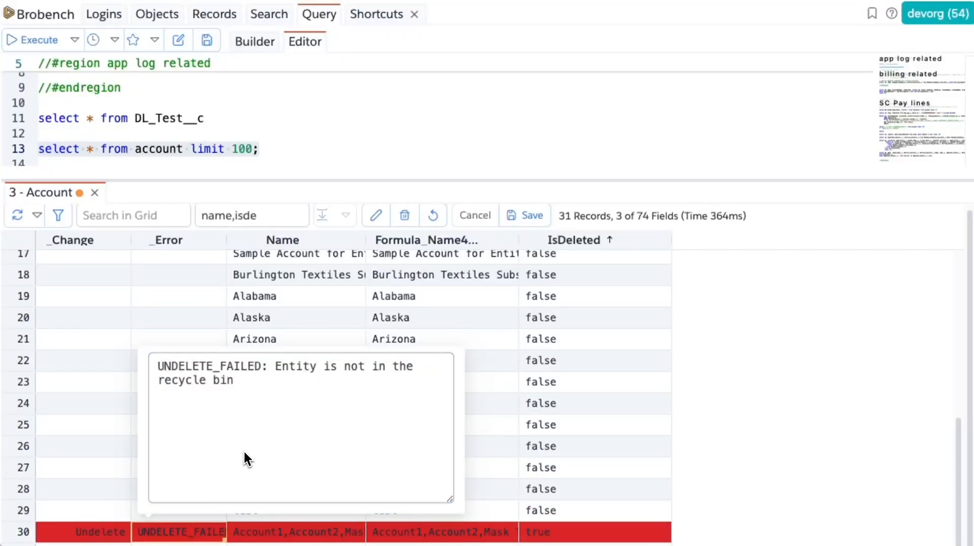
click(283, 407)
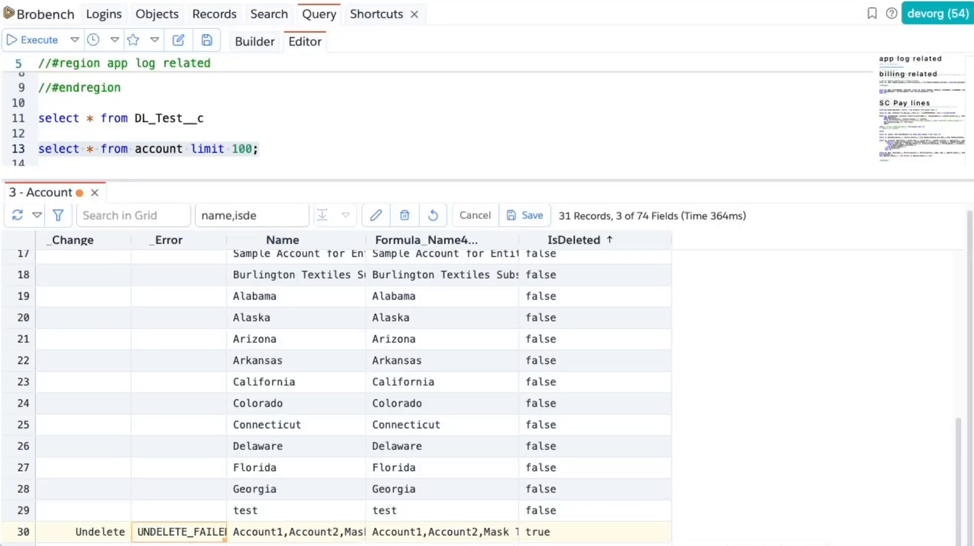
click(542, 513)
click(494, 513)
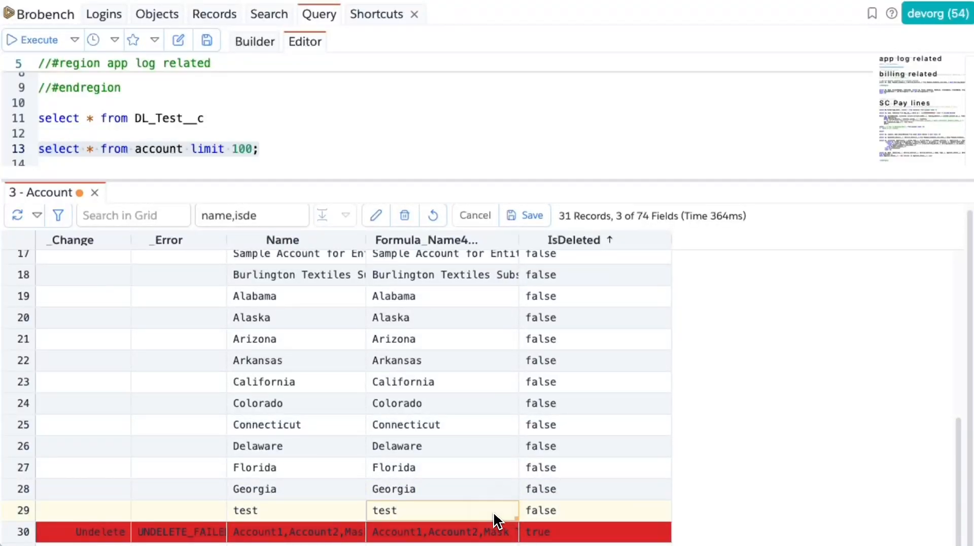
click(316, 511)
click(224, 509)
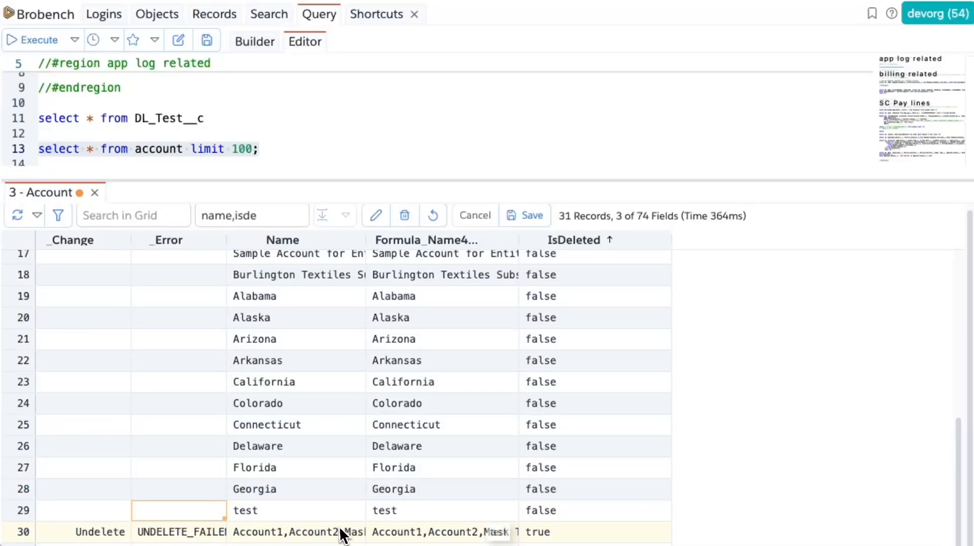
Widen the _Error column and reread the complete error message of the row 30 record.
drag(227, 240, 357, 240)
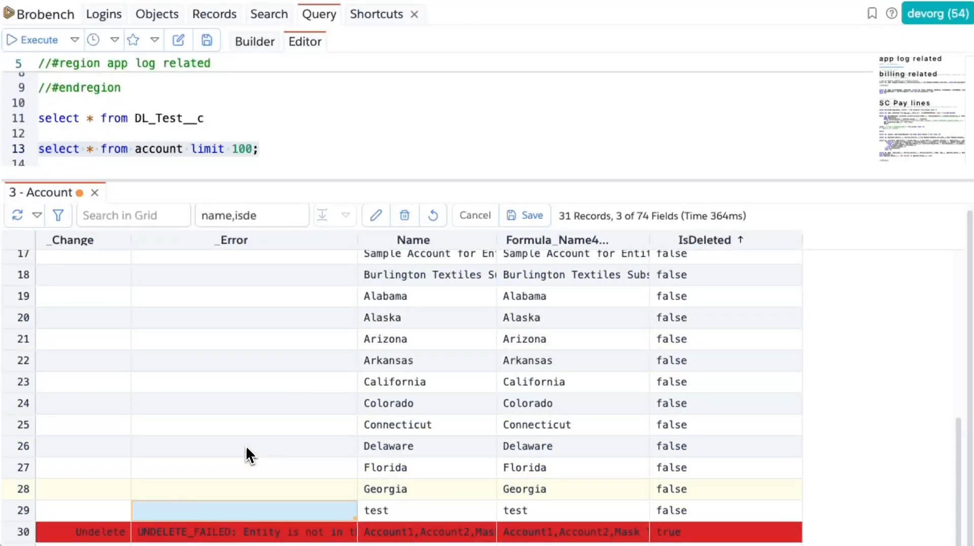
click(121, 532)
double_click(240, 533)
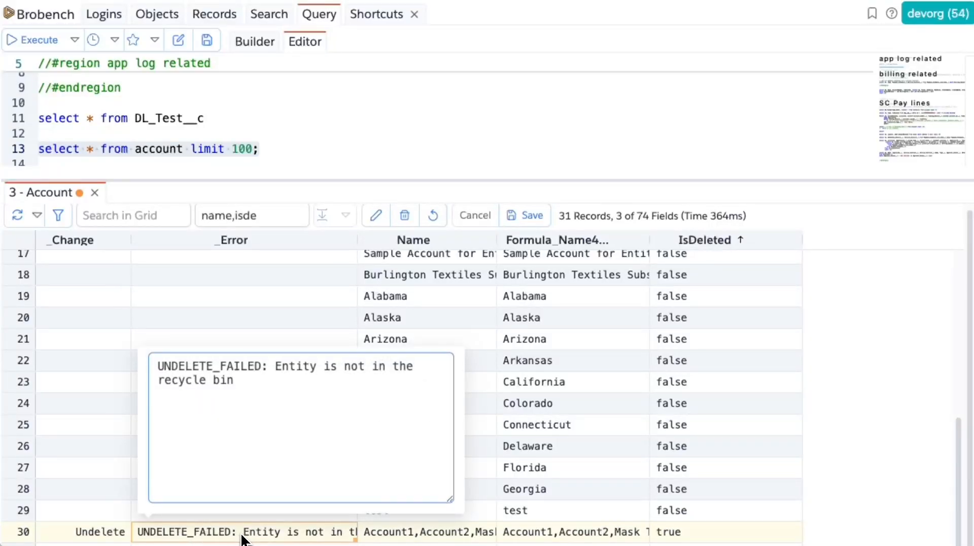
key(Escape)
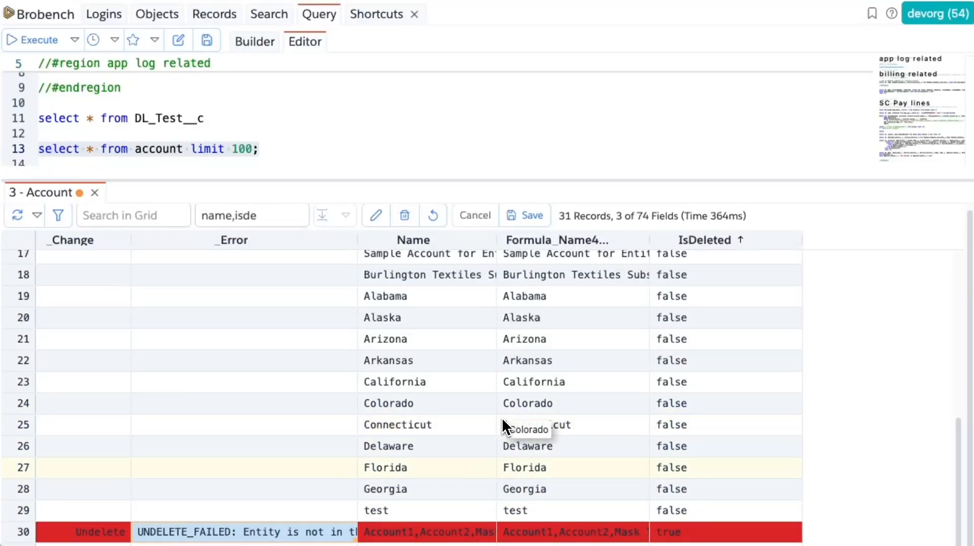
double_click(281, 536)
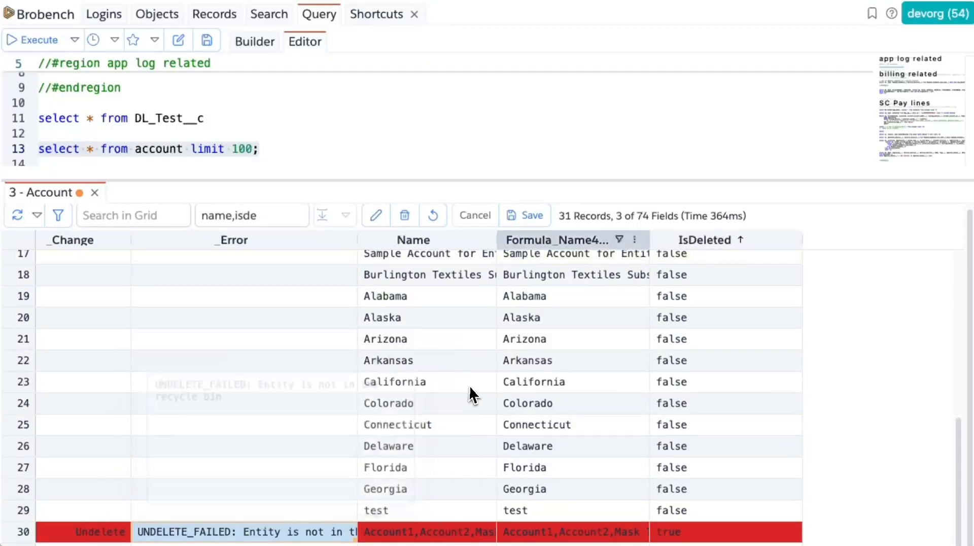
Discard the remaining staged undelete, leave edit mode and return to the first Account records.
click(465, 222)
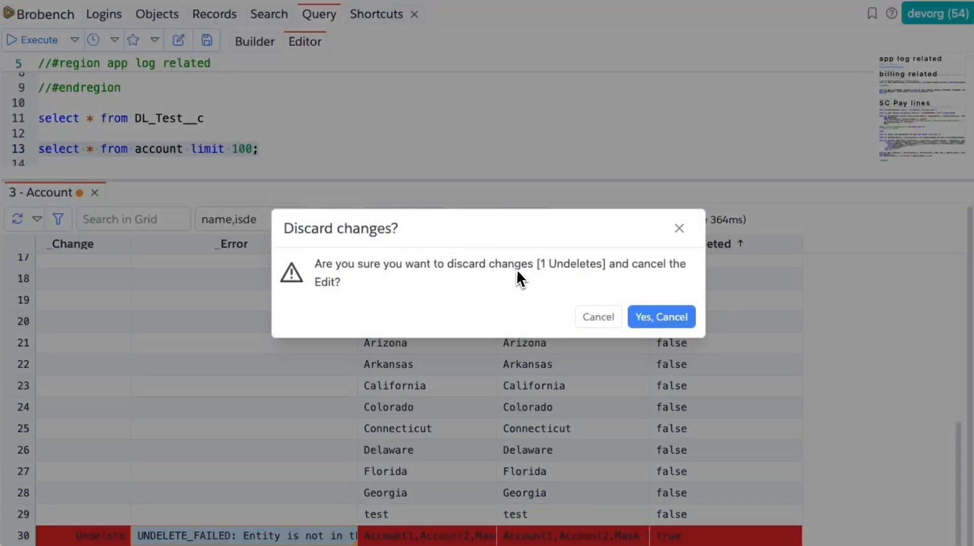
click(658, 320)
click(416, 406)
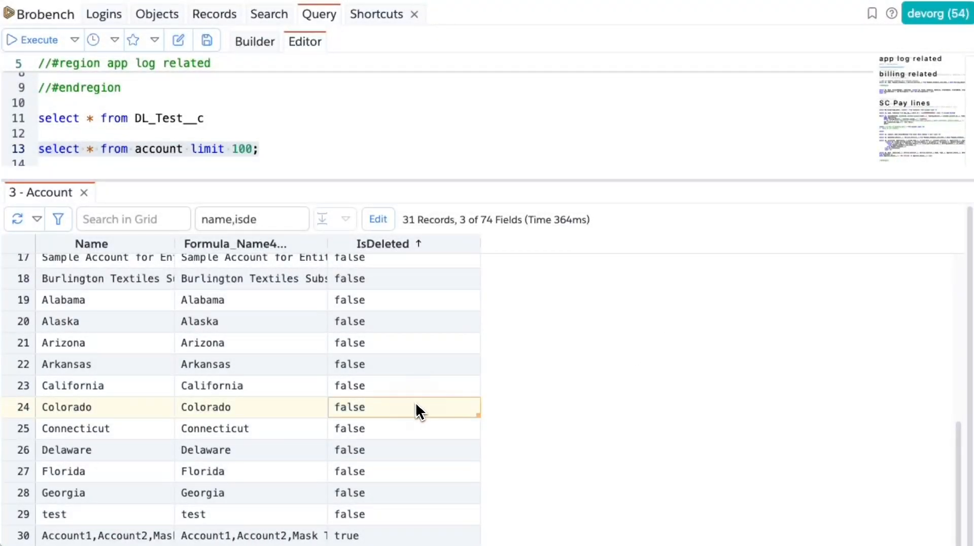
scroll(397, 356, up, 7)
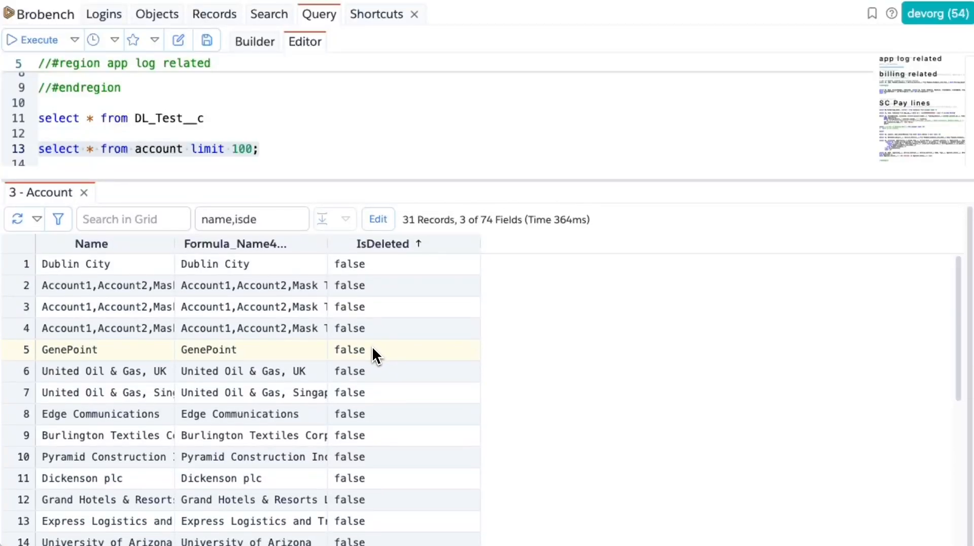